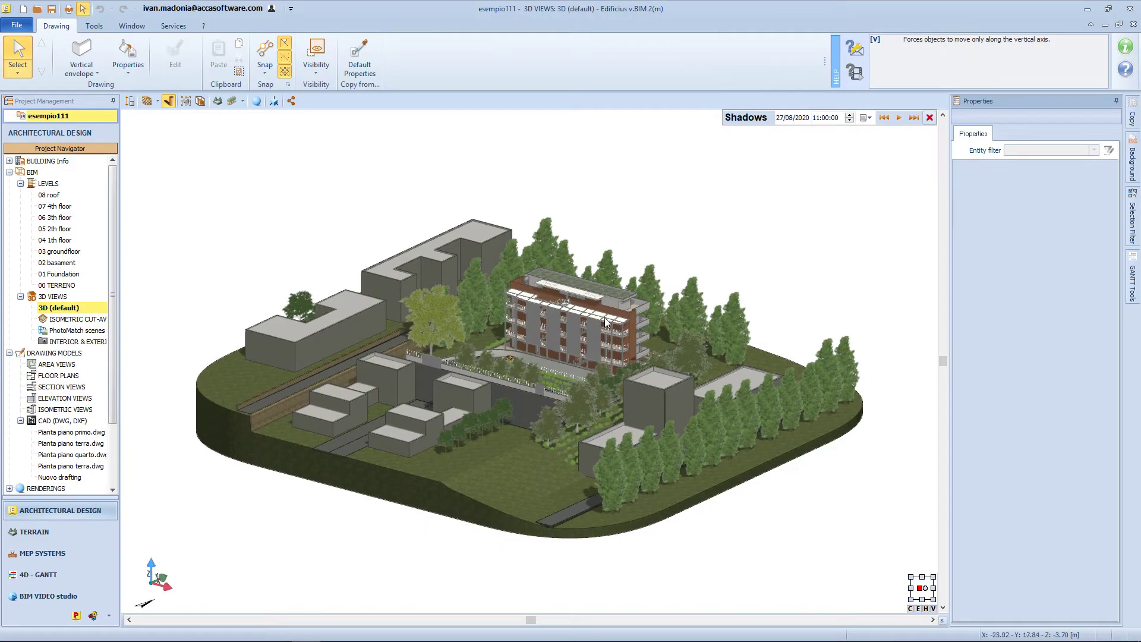
Switch the project from the architectural 3D view to the Bill of Quantities (PriMus) environment.
{"action": "scroll", "coordinate": [603, 326], "scroll_direction": "up", "scroll_amount": 3}
{"action": "scroll", "coordinate": [602, 326], "scroll_direction": "up", "scroll_amount": 4}
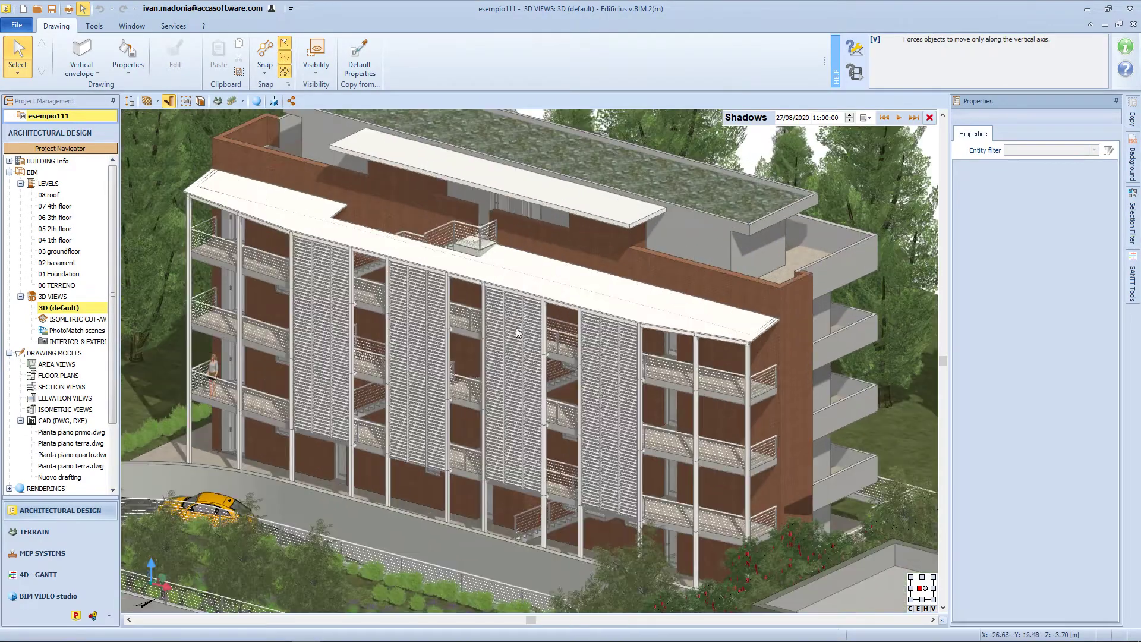
{"action": "middle_click_drag", "start_coordinate": [593, 357], "coordinate": [349, 277]}
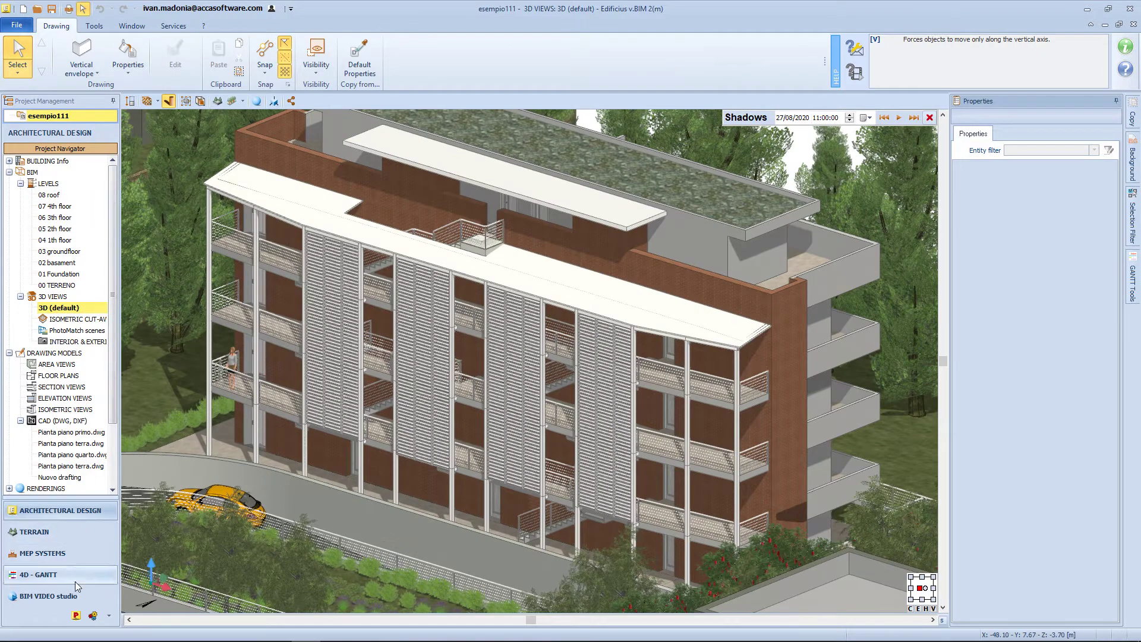
{"action": "left_click", "coordinate": [76, 616]}
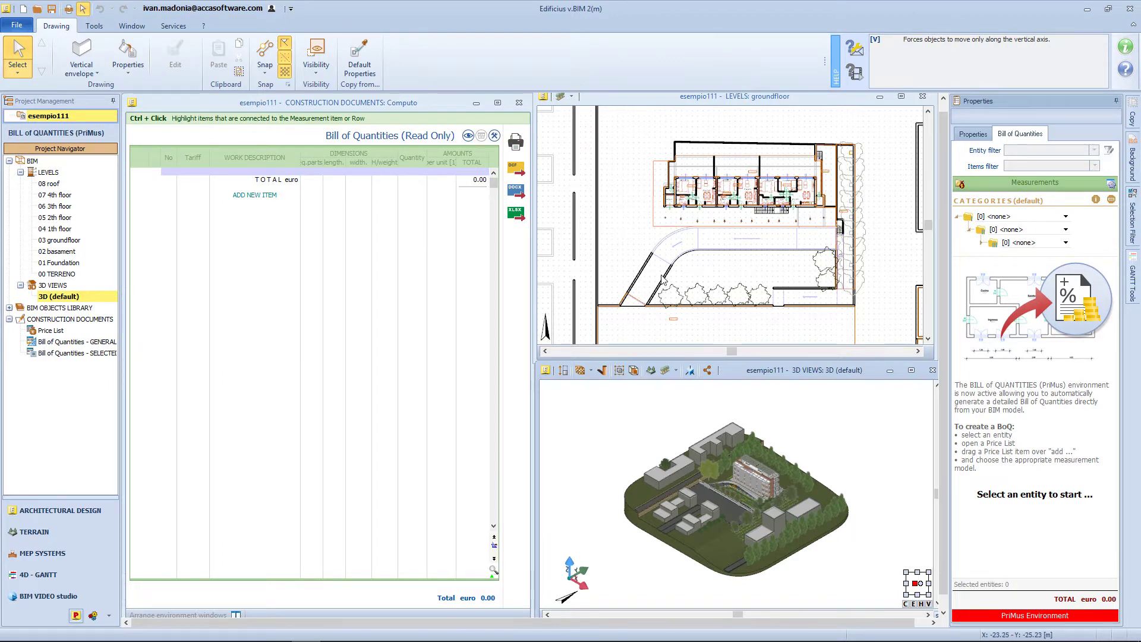
Select the brick parapet wall beside the white canopy in the 3D view and open the US_General_Pricebook.DCF price list for it.
{"action": "scroll", "coordinate": [798, 461], "scroll_direction": "up", "scroll_amount": 5}
{"action": "left_click", "coordinate": [734, 491]}
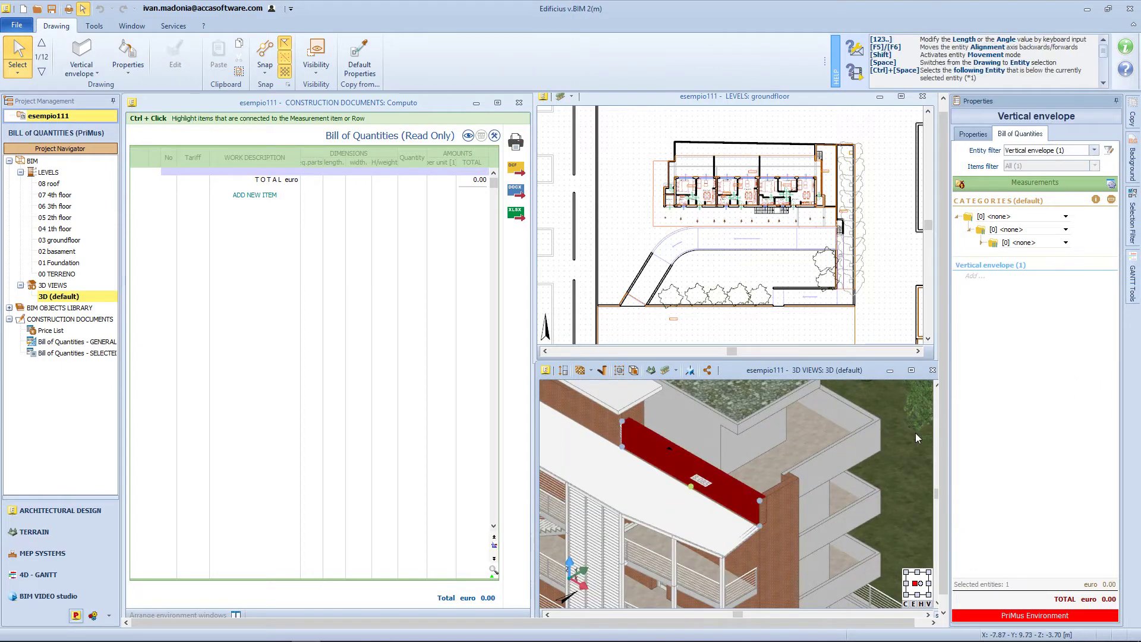
{"action": "left_click", "coordinate": [959, 185]}
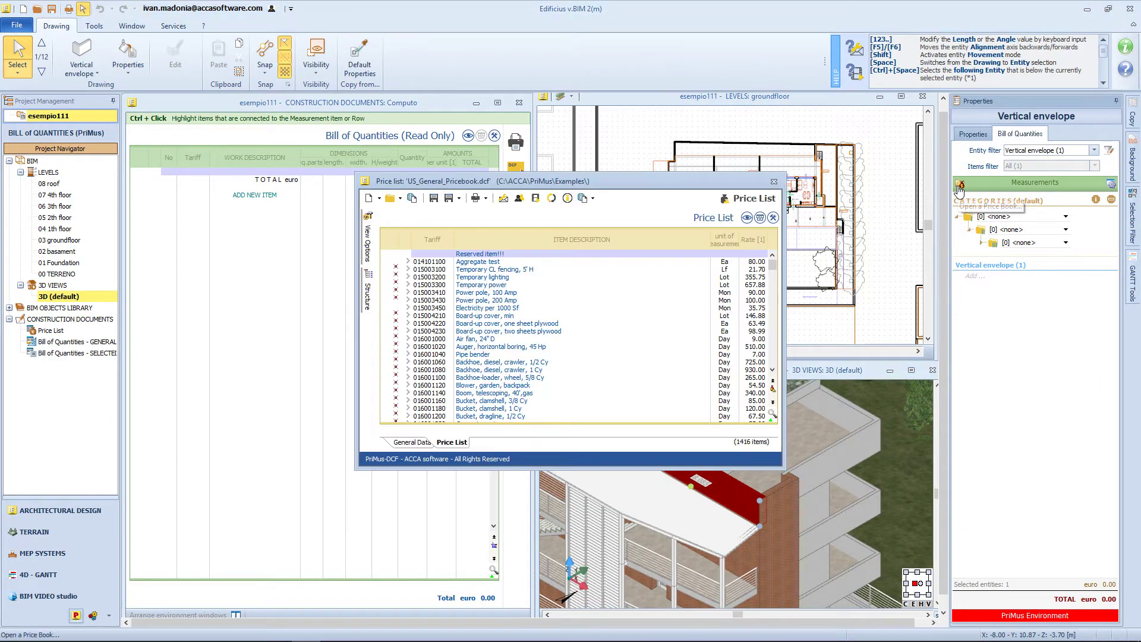
{"action": "left_click", "coordinate": [400, 198]}
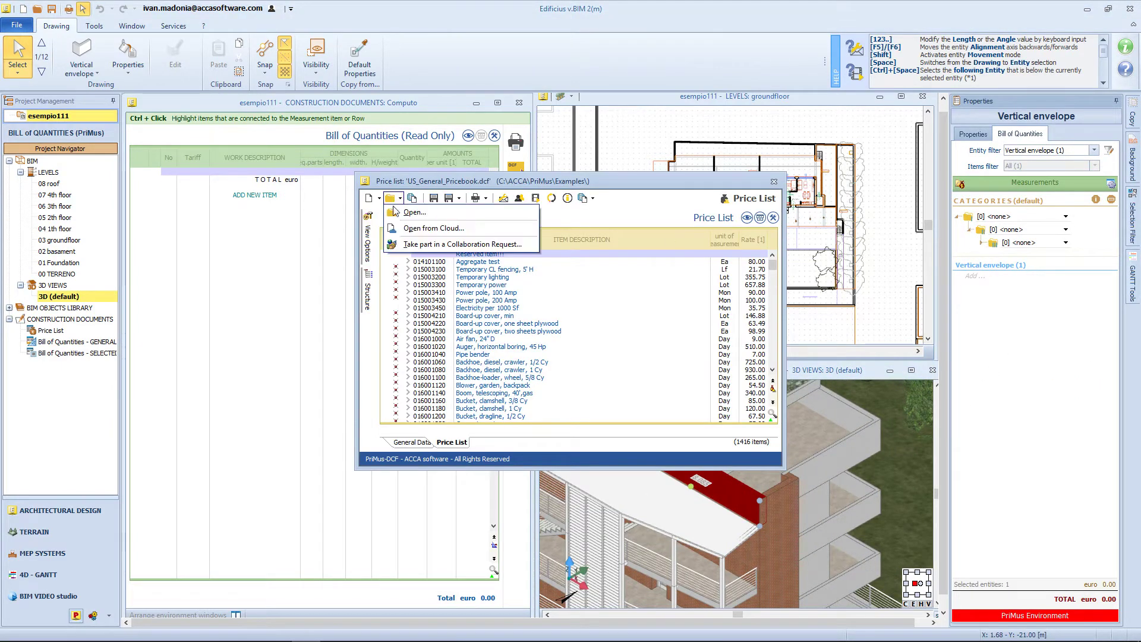
{"action": "left_click", "coordinate": [416, 209]}
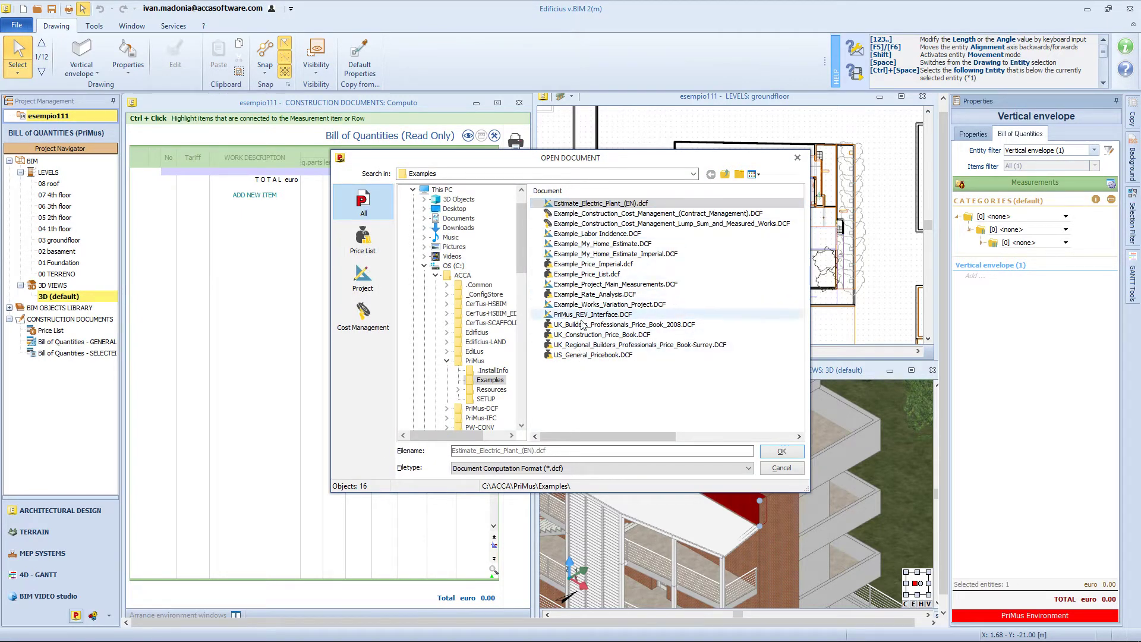
{"action": "left_click", "coordinate": [580, 355]}
{"action": "double_click", "coordinate": [580, 355]}
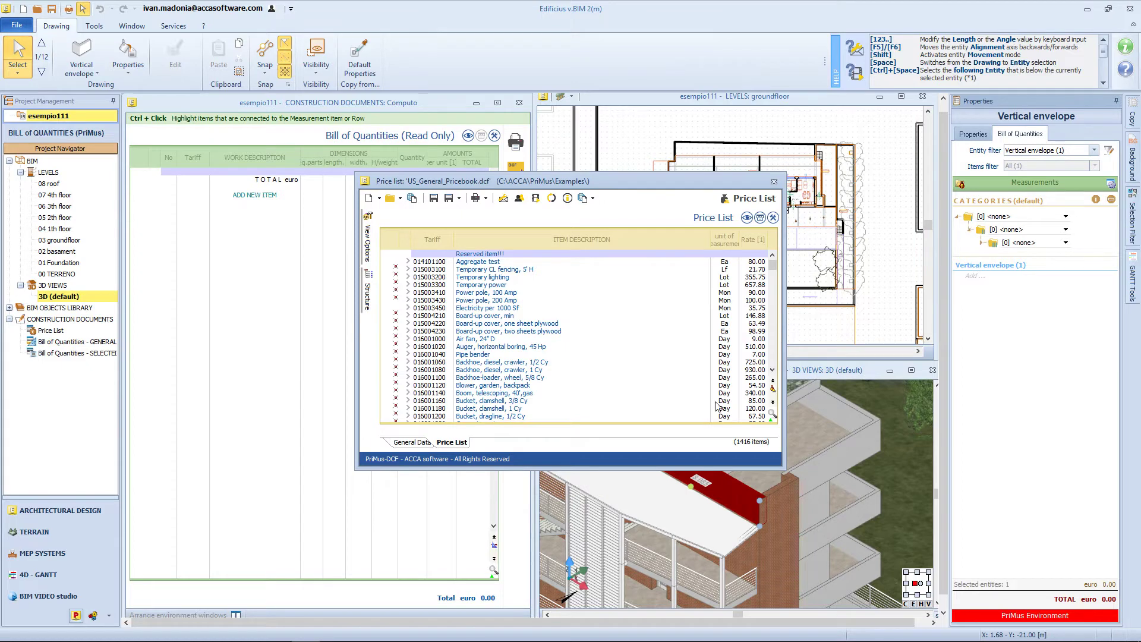
Filter the price list for "brick" and add the Standard 4 in brick wall item to the selected vertical envelope.
{"action": "left_click", "coordinate": [773, 419]}
{"action": "type", "text": "brick"}
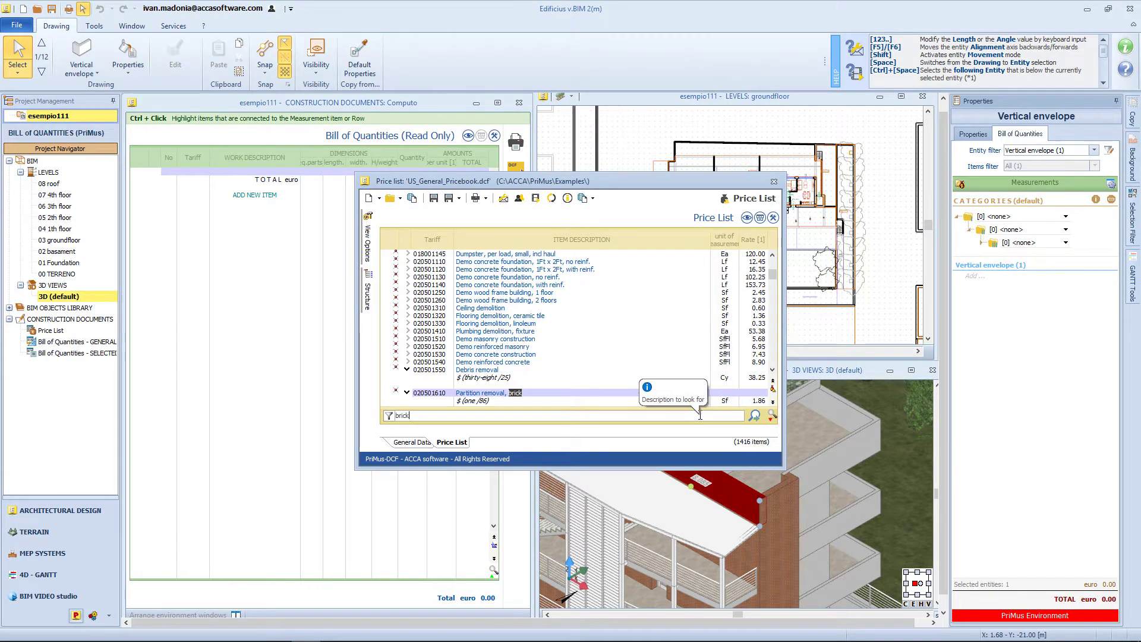
{"action": "left_click", "coordinate": [390, 415]}
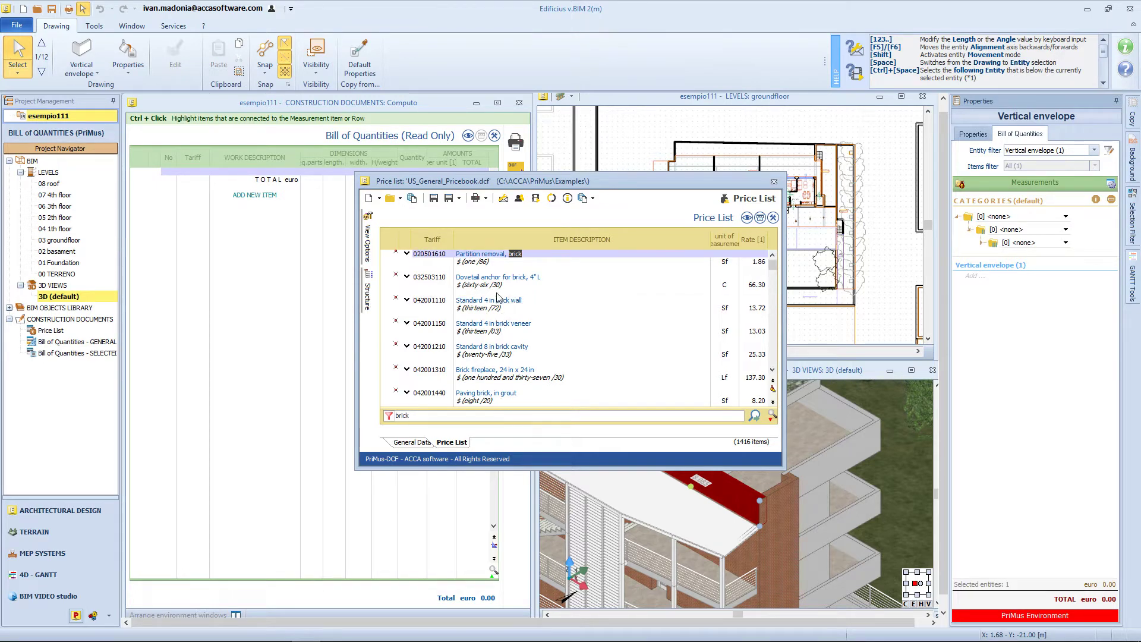
{"action": "left_click_drag", "start_coordinate": [498, 312], "coordinate": [995, 270]}
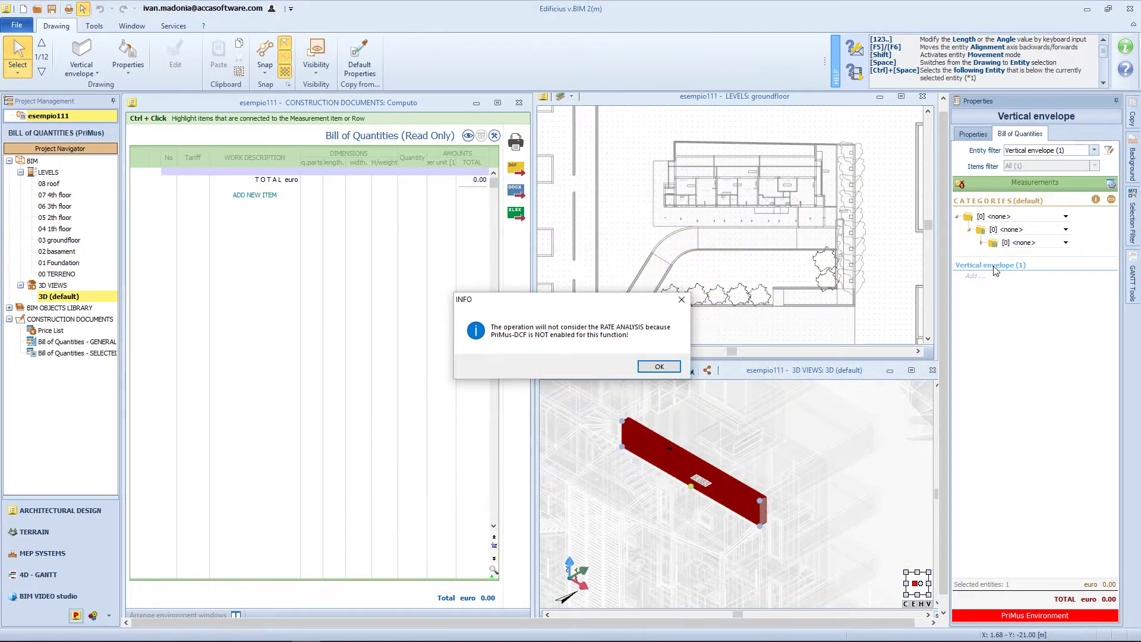
{"action": "left_click", "coordinate": [655, 372]}
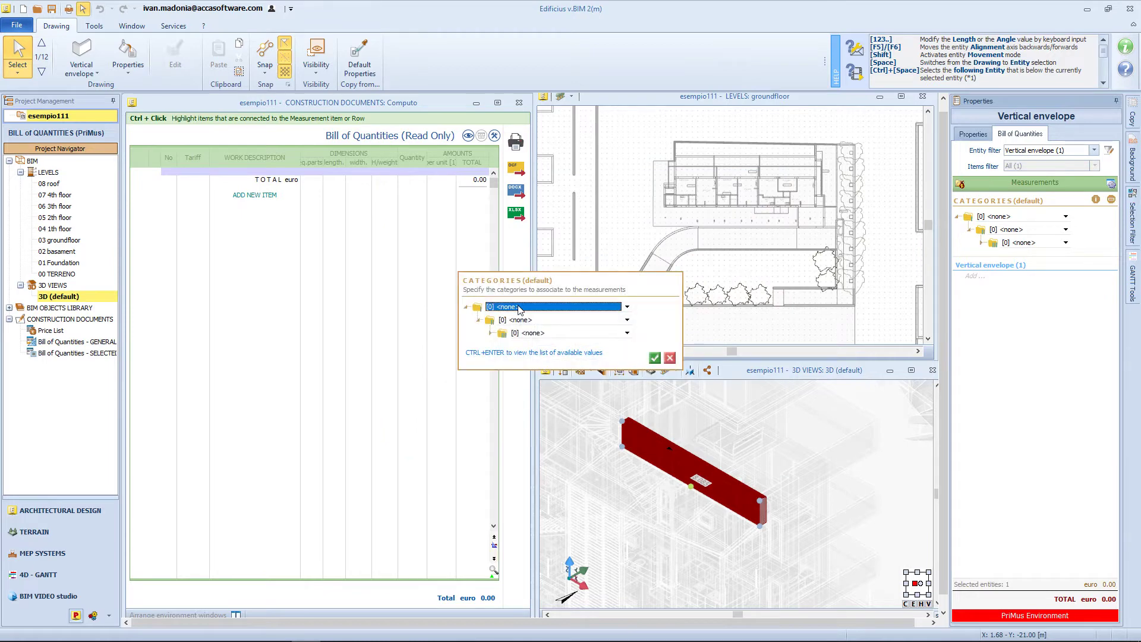
Assign the measurement to a new category "4th floor" with a new subcategory "vertical envelope".
{"action": "left_click", "coordinate": [519, 309]}
{"action": "left_click", "coordinate": [548, 331]}
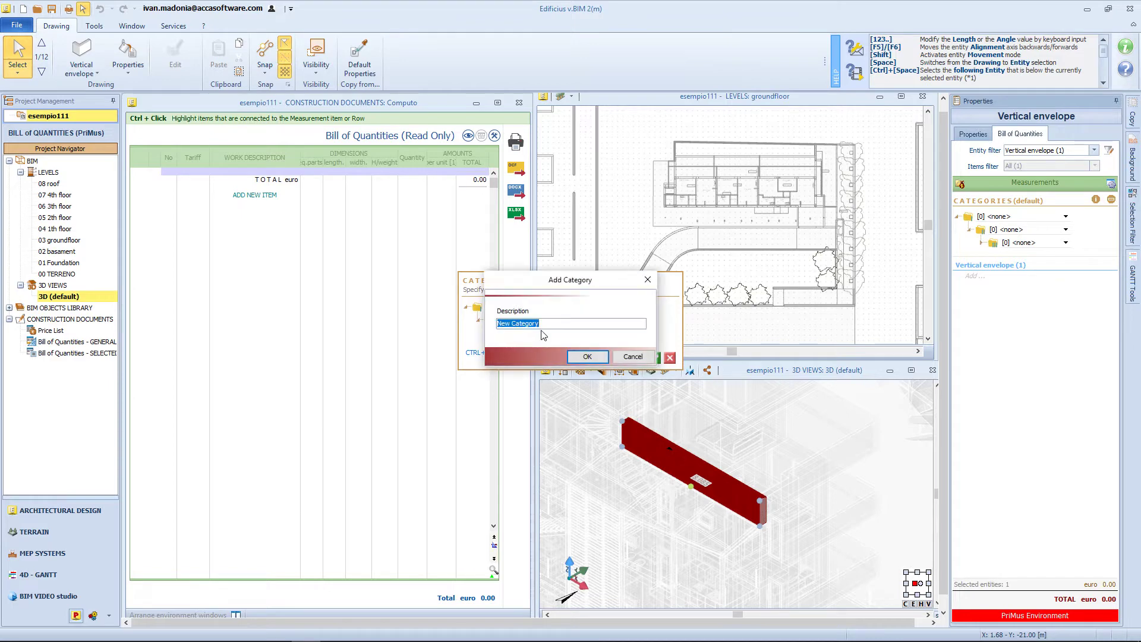
{"action": "type", "text": "4th floor"}
{"action": "key", "text": "Return"}
{"action": "left_click", "coordinate": [558, 334]}
{"action": "left_click", "coordinate": [551, 349]}
{"action": "type", "text": "vertical envelopes"}
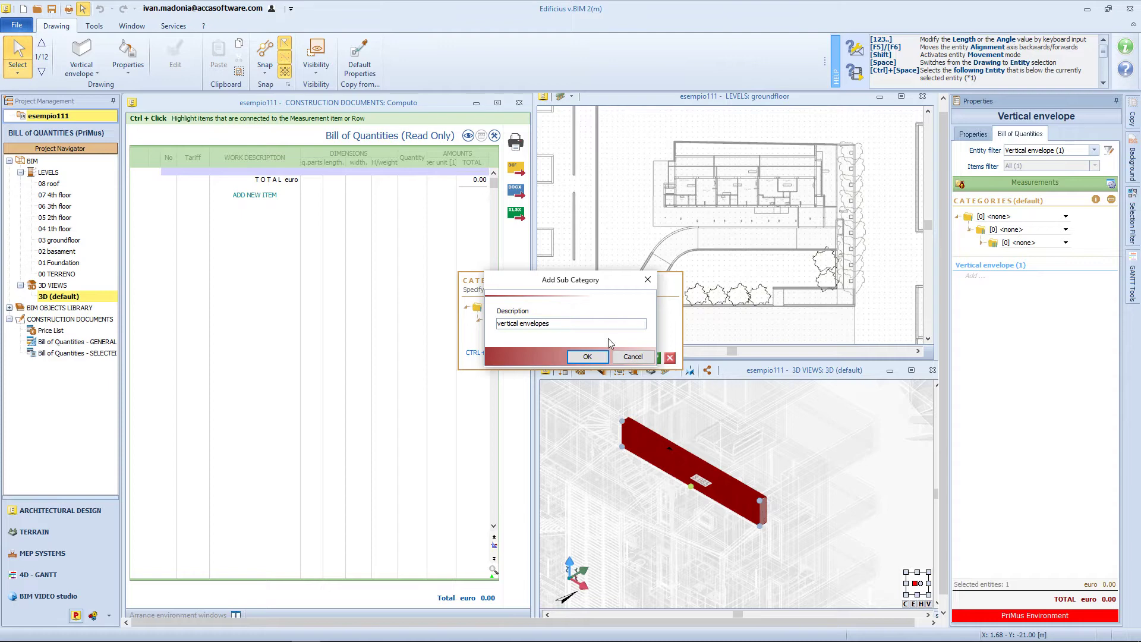
{"action": "key", "text": "Return"}
{"action": "left_click", "coordinate": [658, 358]}
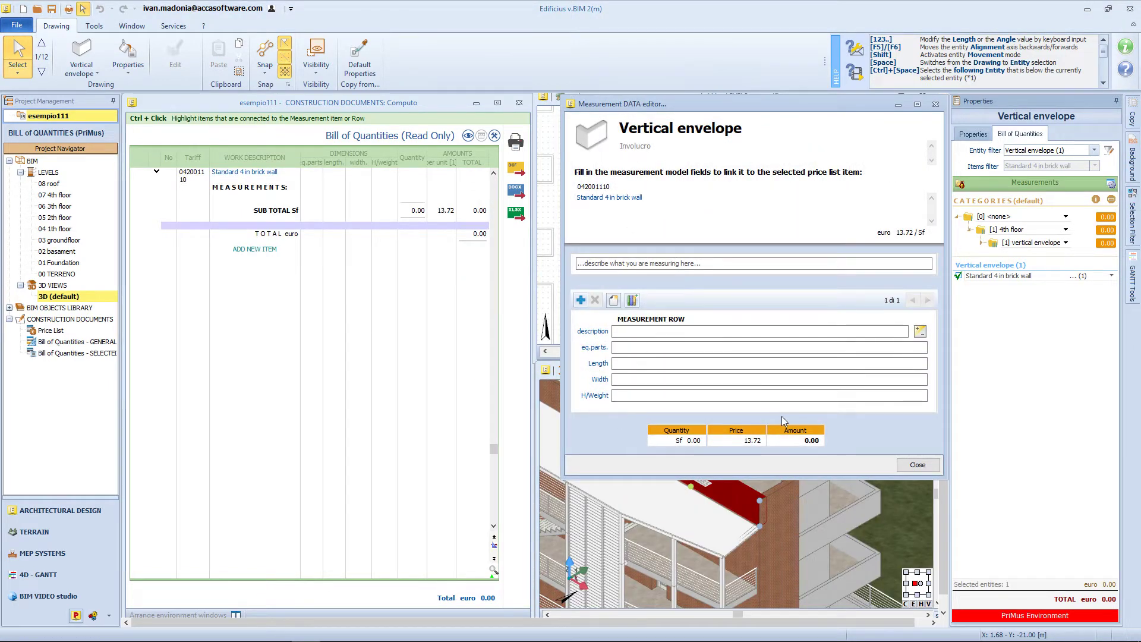
Set the measurement row's description to "parapet $Level$" using the wall's Level variable.
{"action": "left_click", "coordinate": [625, 347]}
{"action": "left_click", "coordinate": [613, 351]}
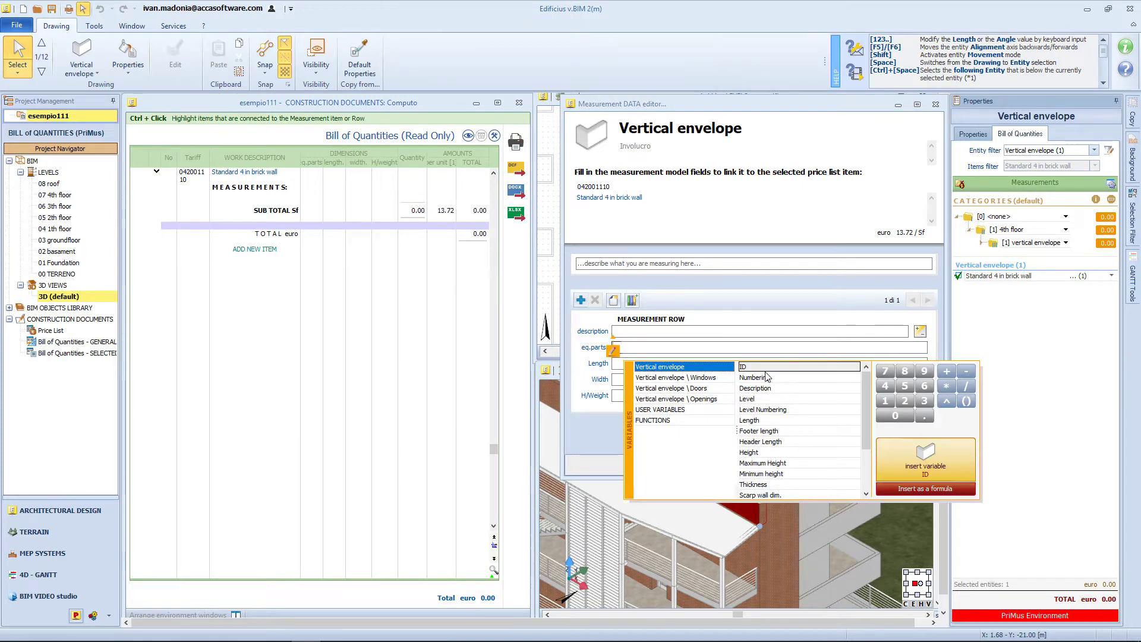
{"action": "double_click", "coordinate": [760, 401]}
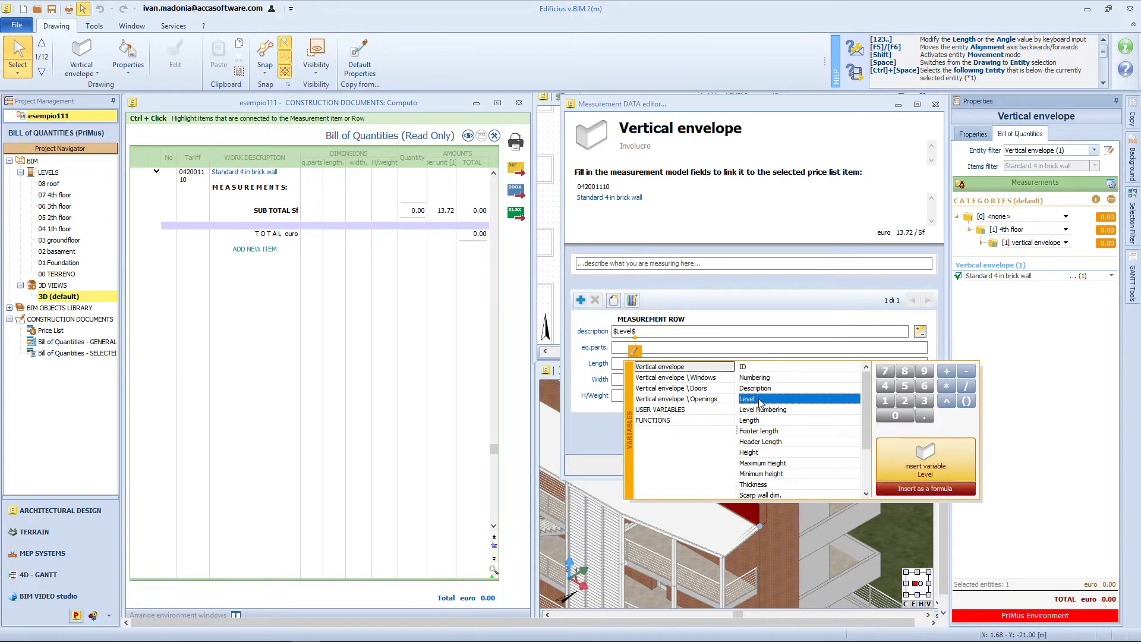
{"action": "left_click", "coordinate": [634, 350]}
{"action": "left_click", "coordinate": [615, 332]}
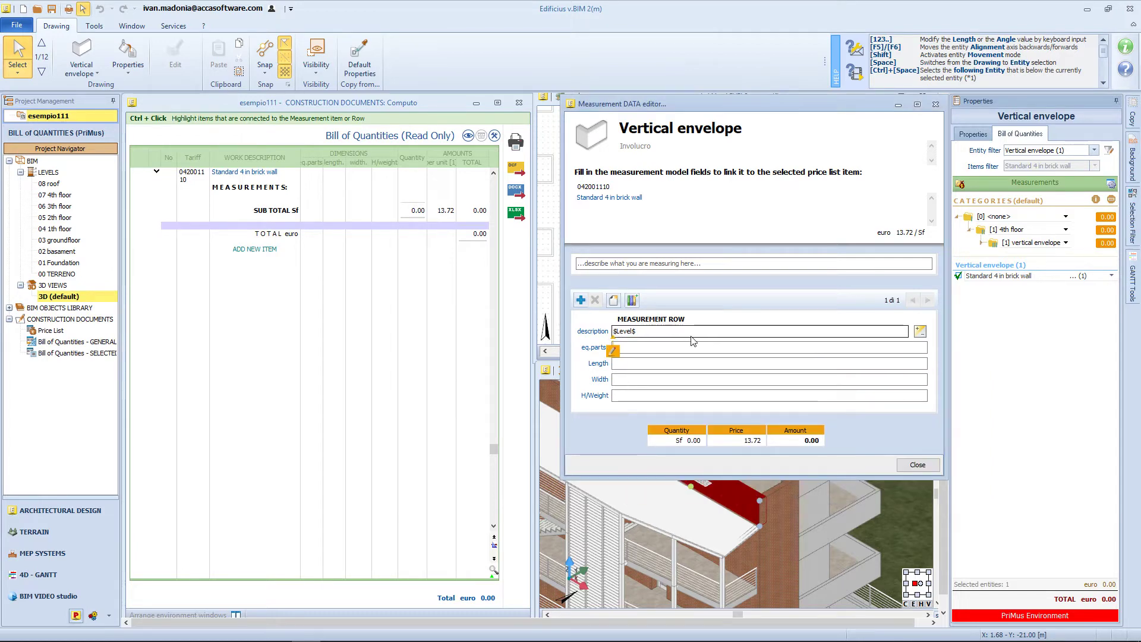
{"action": "type", "text": "parapet"}
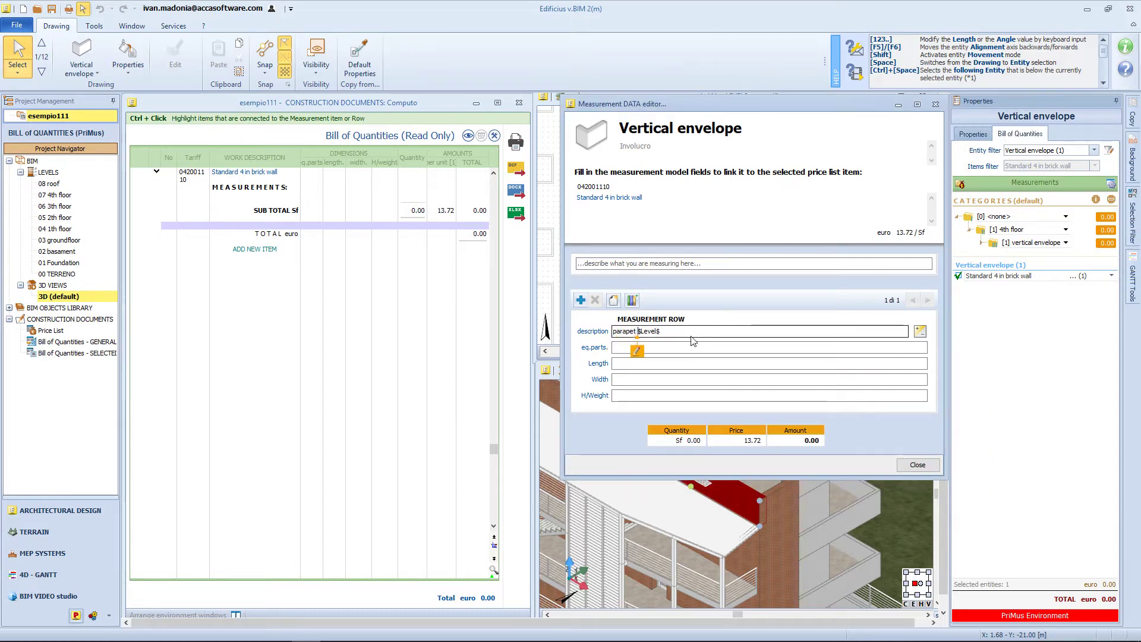
{"action": "key", "text": "Return"}
Link the measurement row's Length to the wall's Length variable and its H/Weight to the Height variable.
{"action": "left_click", "coordinate": [633, 362]}
{"action": "left_click", "coordinate": [613, 386]}
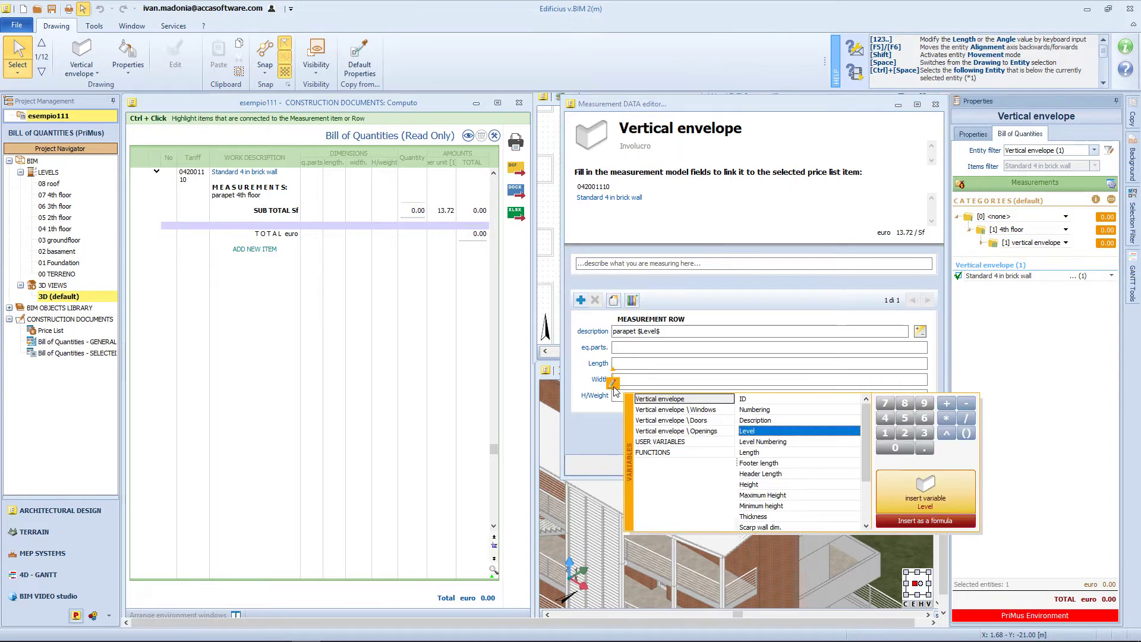
{"action": "left_click", "coordinate": [748, 453]}
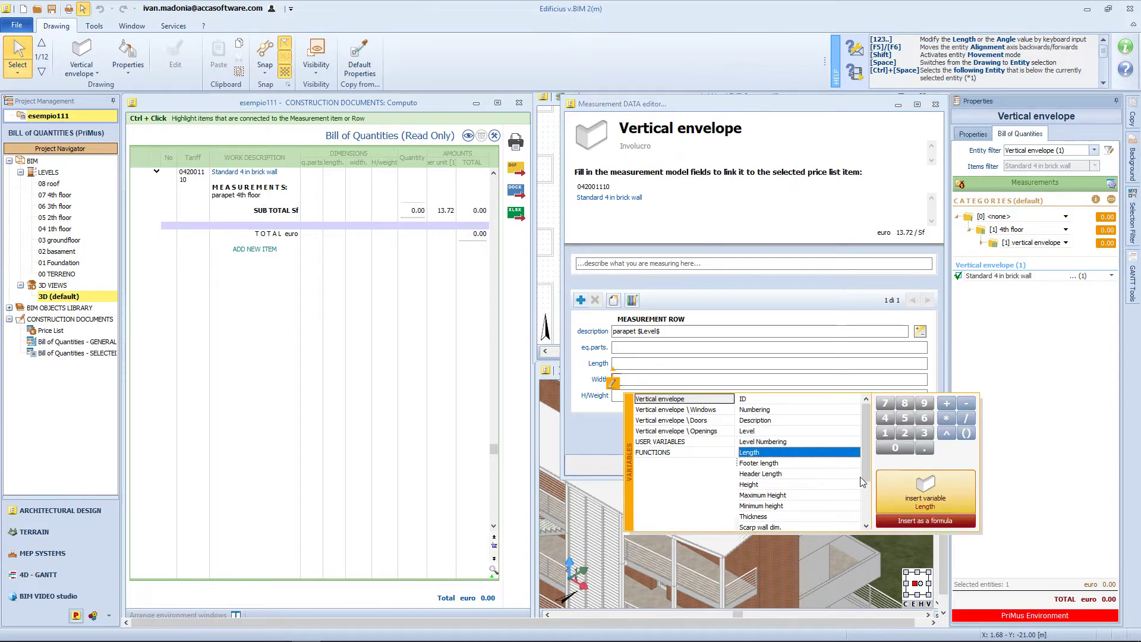
{"action": "double_click", "coordinate": [757, 456]}
{"action": "left_click", "coordinate": [621, 379]}
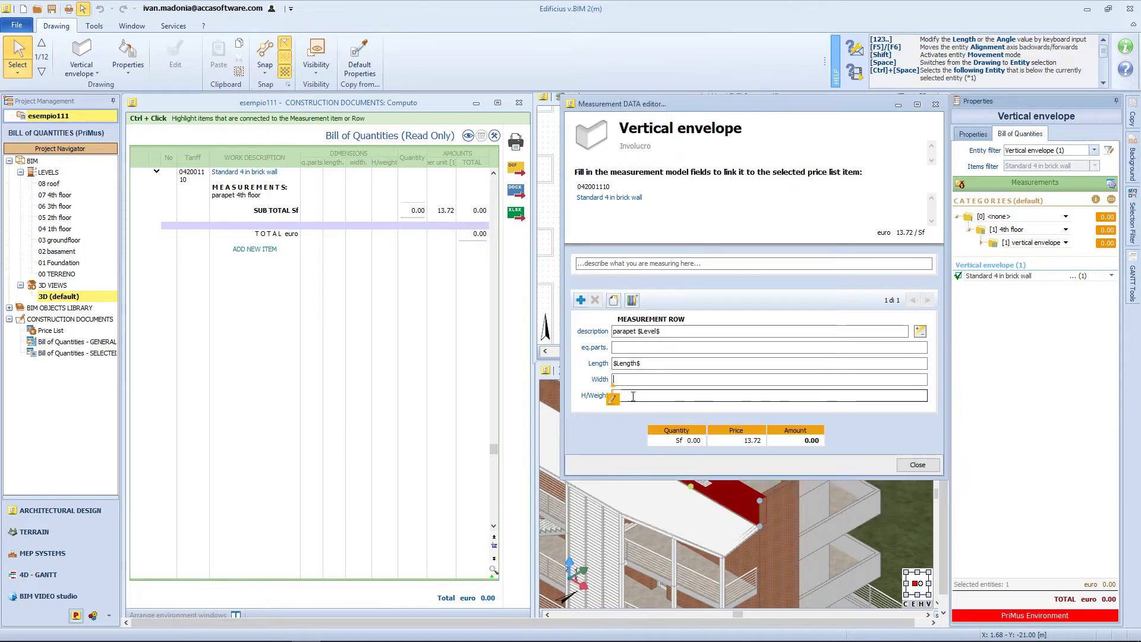
{"action": "left_click", "coordinate": [628, 395]}
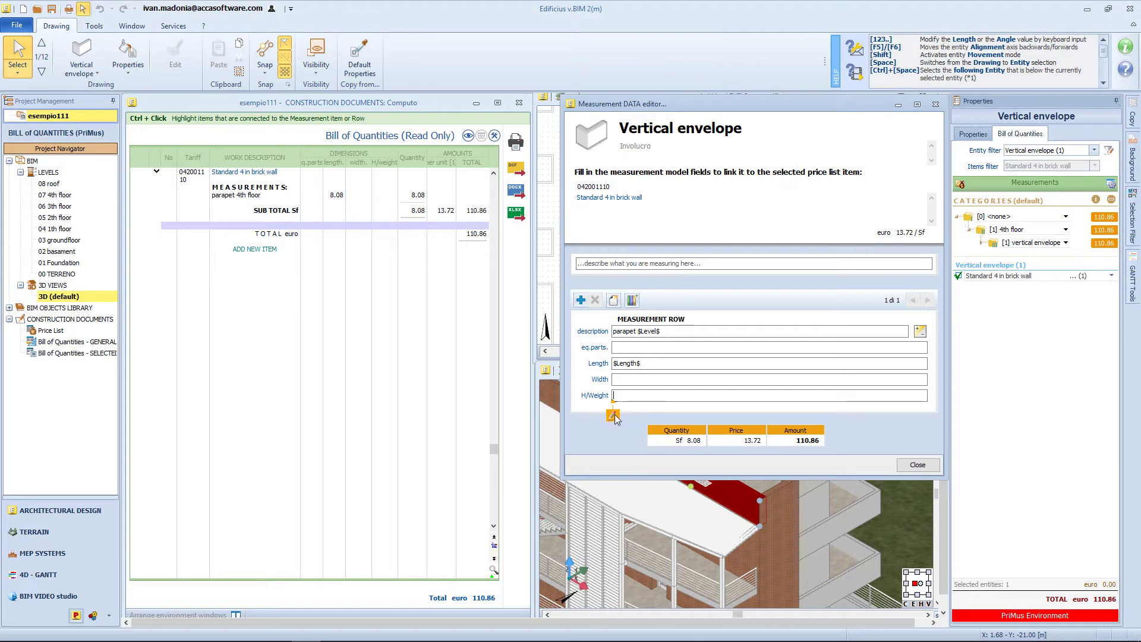
{"action": "left_click", "coordinate": [613, 415]}
{"action": "double_click", "coordinate": [761, 517]}
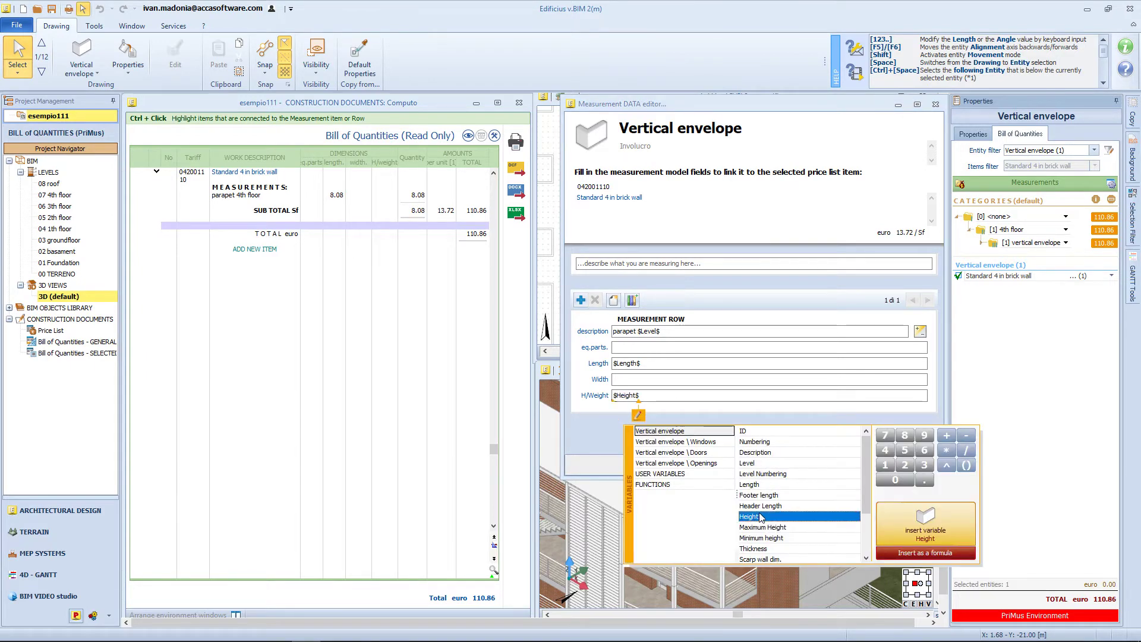
{"action": "left_click", "coordinate": [719, 410]}
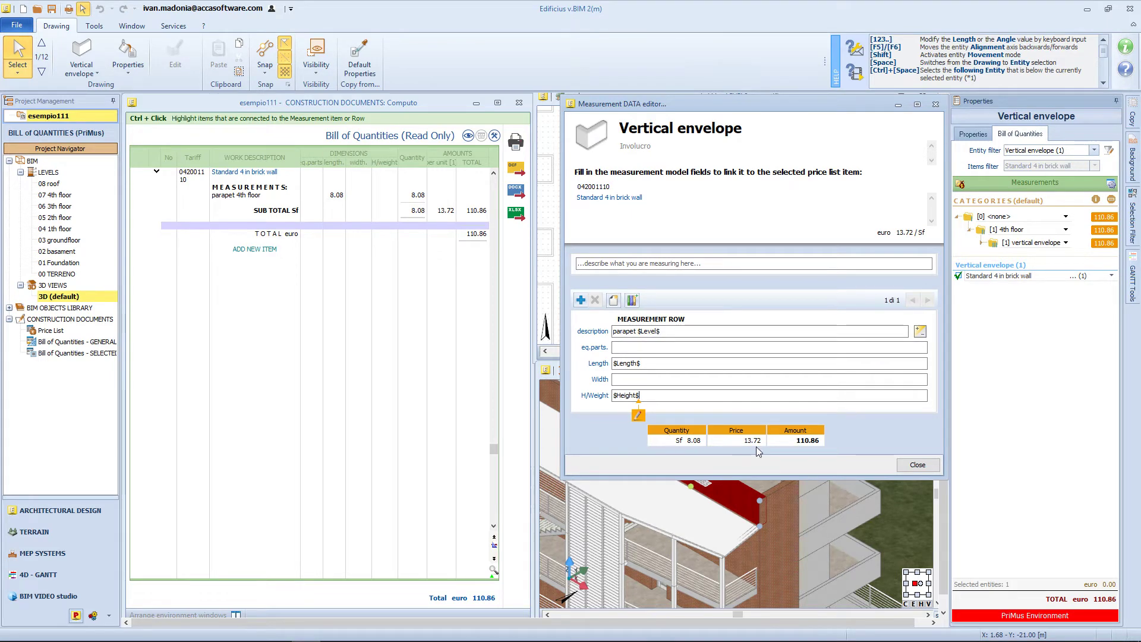
Apply the "Wall surface net of voids" measurement model to the brick wall item and close the measurement data editor.
{"action": "left_click", "coordinate": [611, 302]}
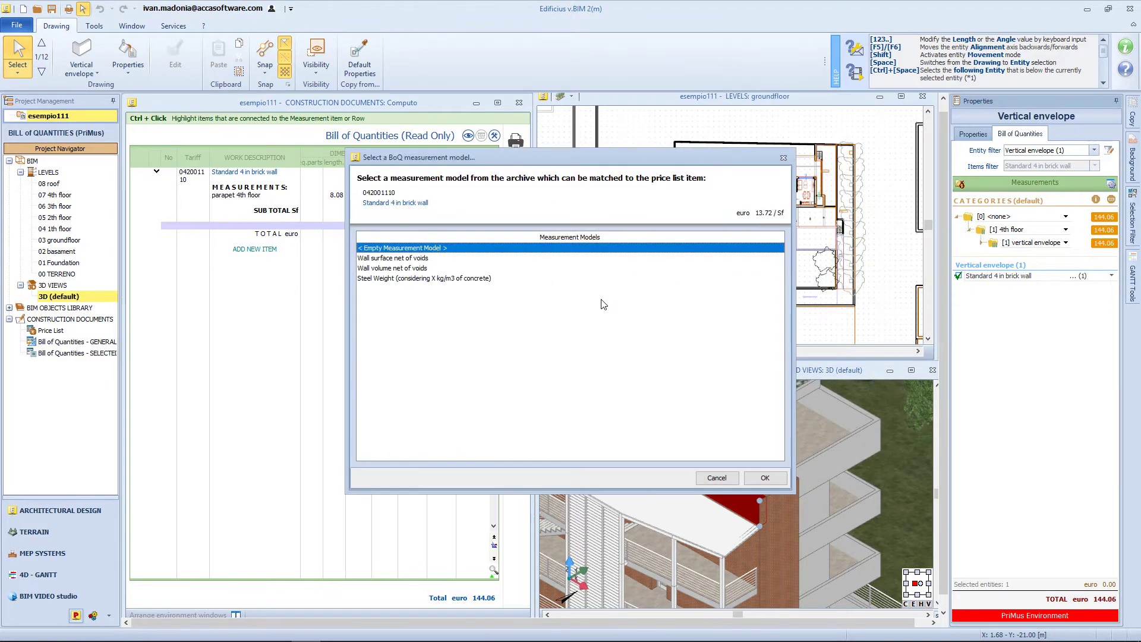
{"action": "left_click", "coordinate": [397, 260]}
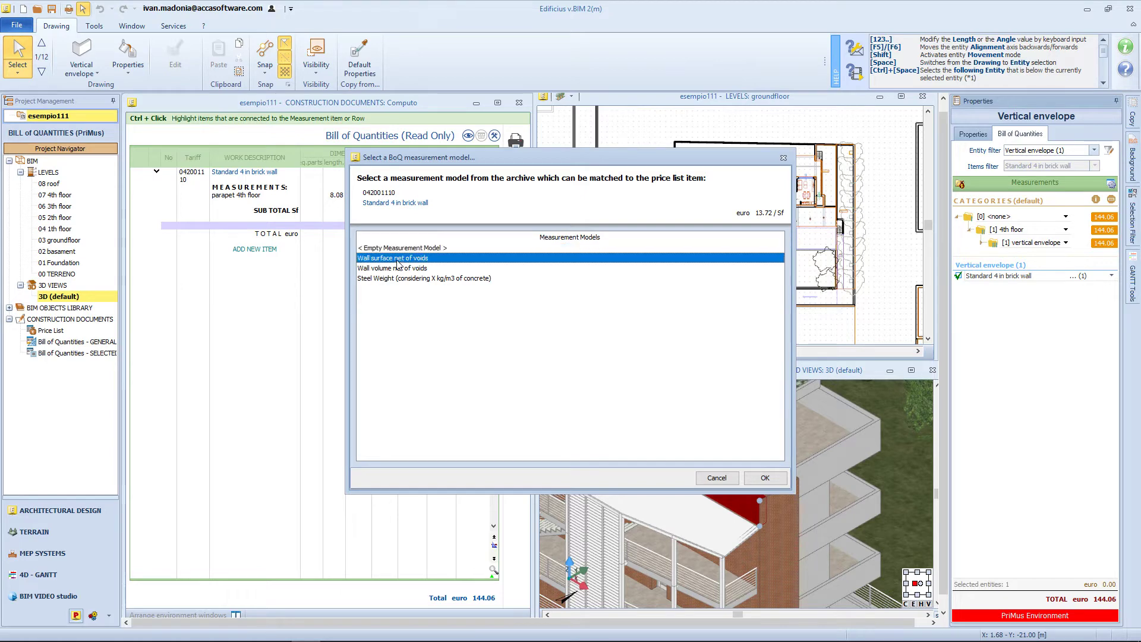
{"action": "double_click", "coordinate": [397, 260]}
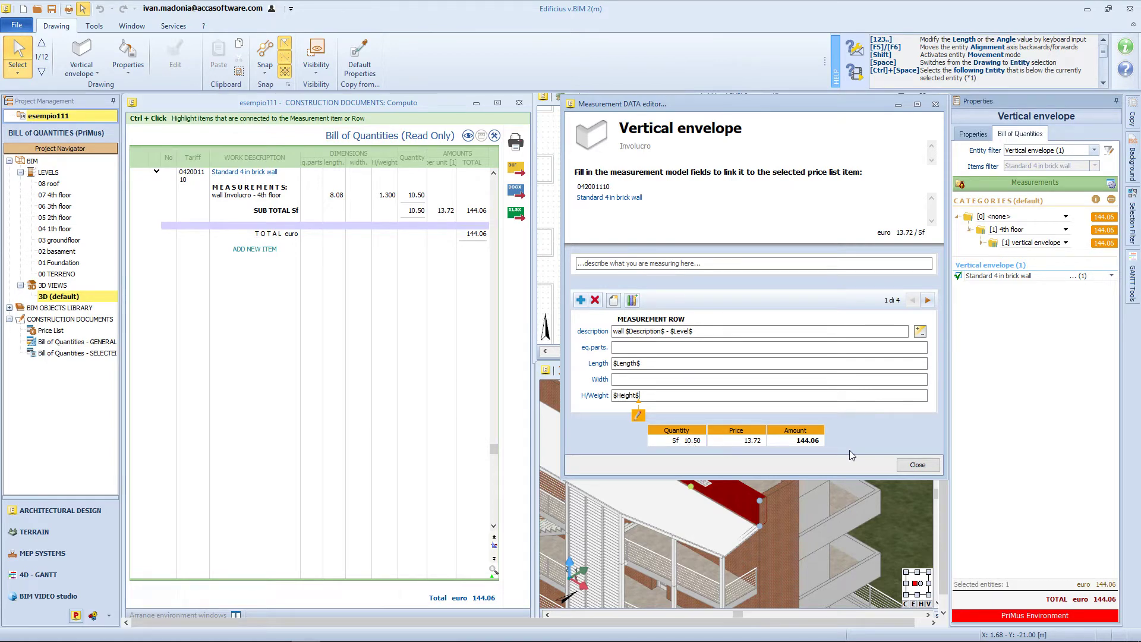
{"action": "left_click", "coordinate": [916, 466]}
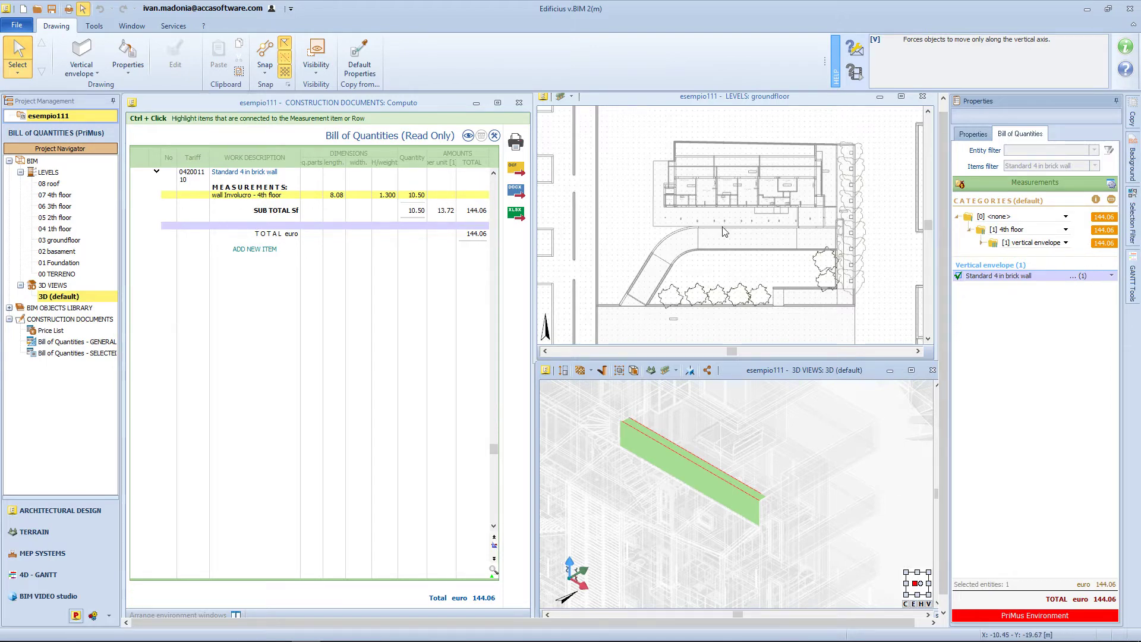
Open the selection filter and set the entity of criterion 1 to Vertical envelope.
{"action": "left_click", "coordinate": [1133, 223]}
{"action": "left_click", "coordinate": [999, 221]}
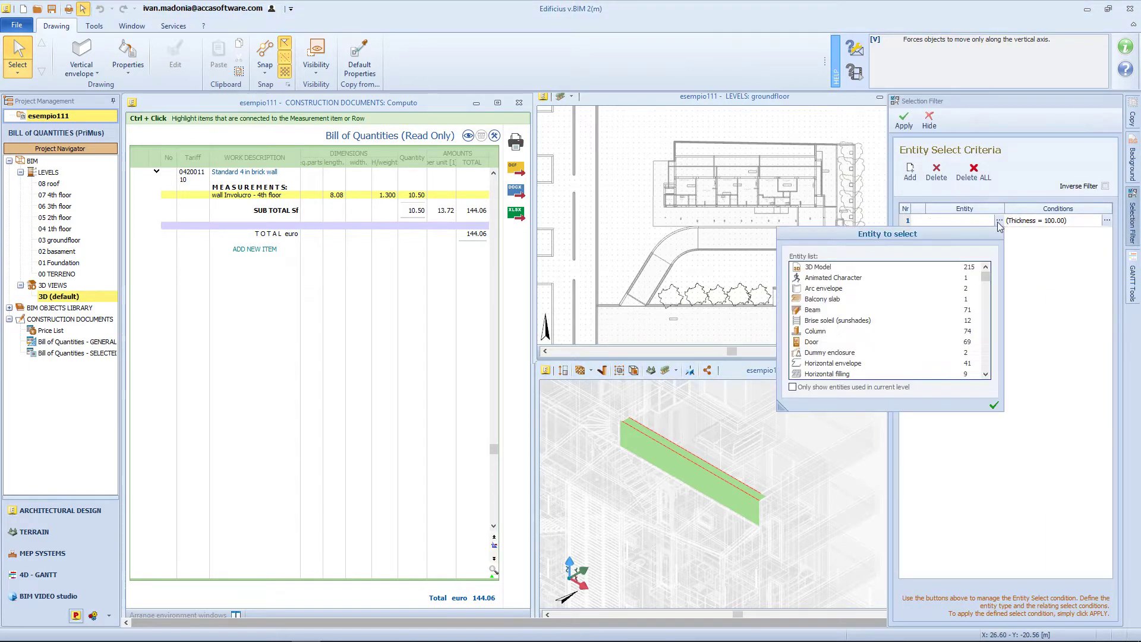
{"action": "scroll", "coordinate": [854, 303], "scroll_direction": "down", "scroll_amount": 5}
{"action": "left_click", "coordinate": [827, 310]}
{"action": "left_click", "coordinate": [994, 406]}
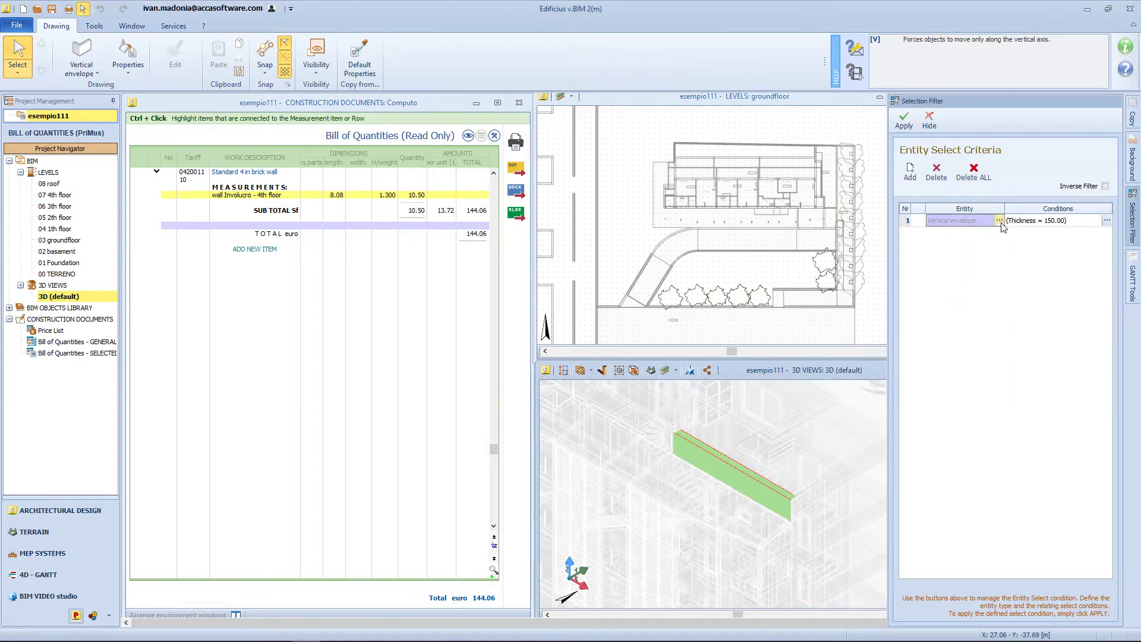
Set the Thickness condition of the vertical envelope criterion to 400.00.
{"action": "left_click", "coordinate": [1107, 220]}
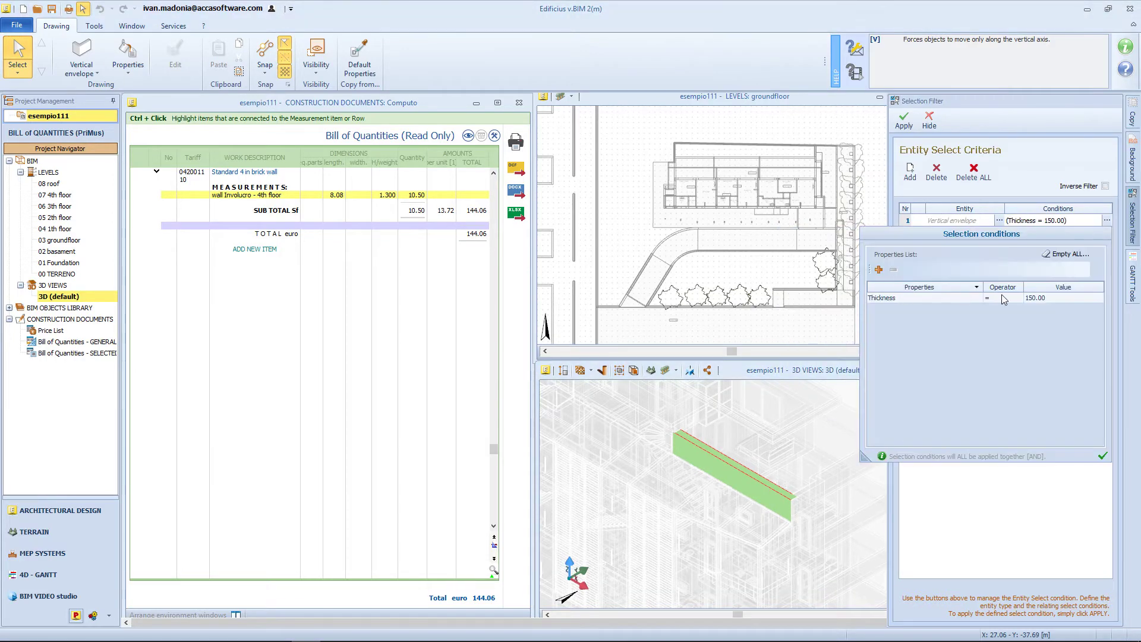
{"action": "left_click", "coordinate": [1040, 300]}
{"action": "left_click", "coordinate": [1099, 297]}
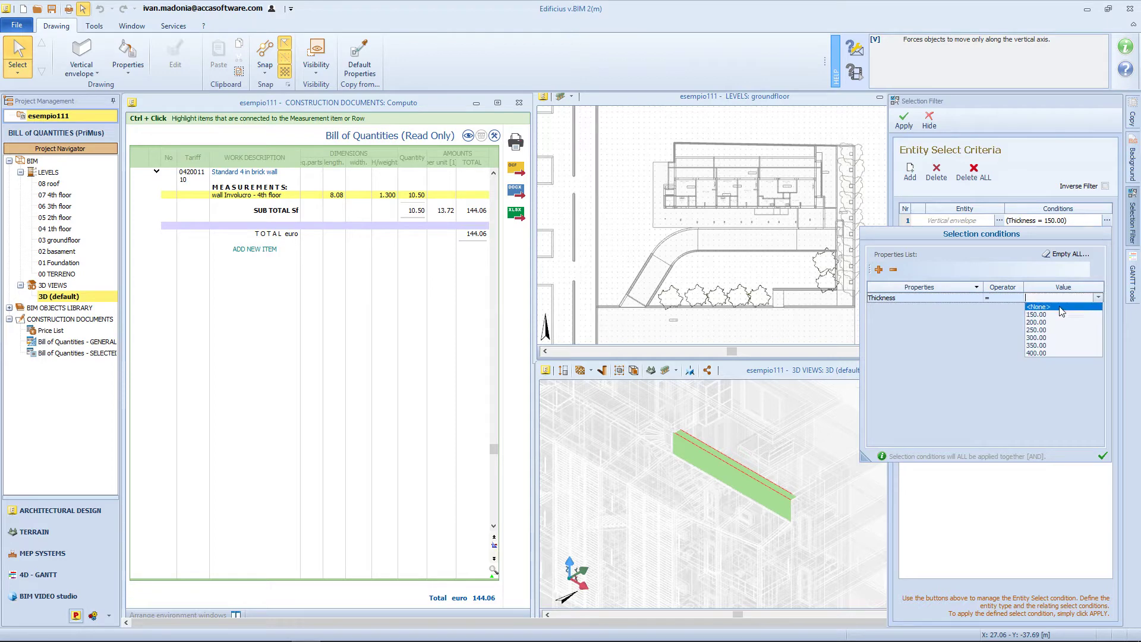
{"action": "left_click", "coordinate": [1038, 353]}
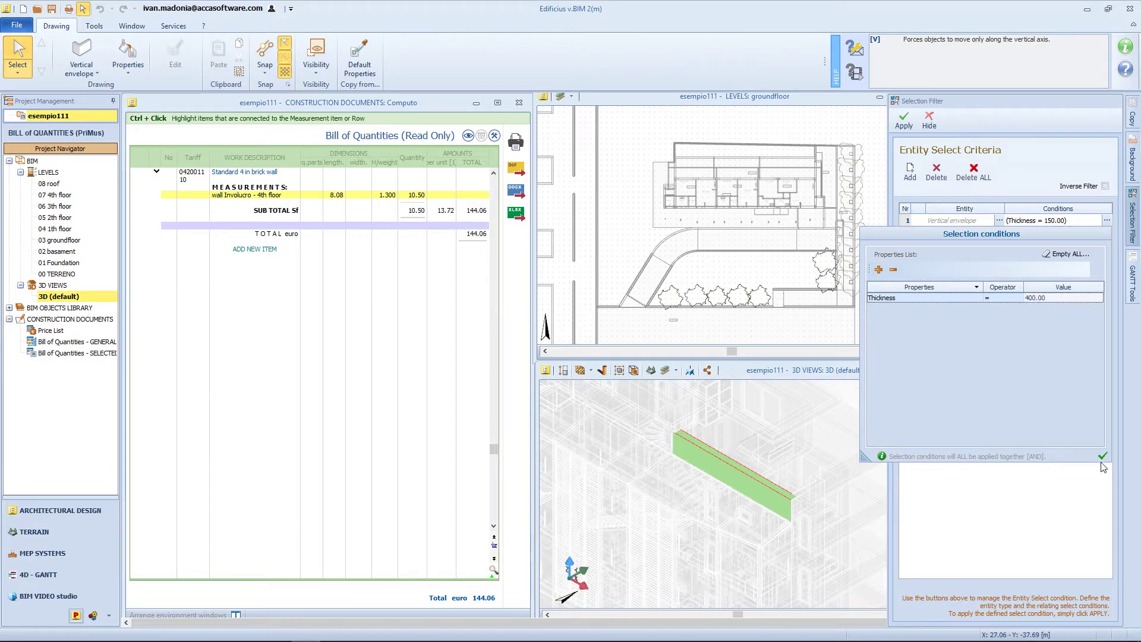
Add a second selection condition, Level Number = 07, and confirm the conditions.
{"action": "left_click", "coordinate": [878, 269]}
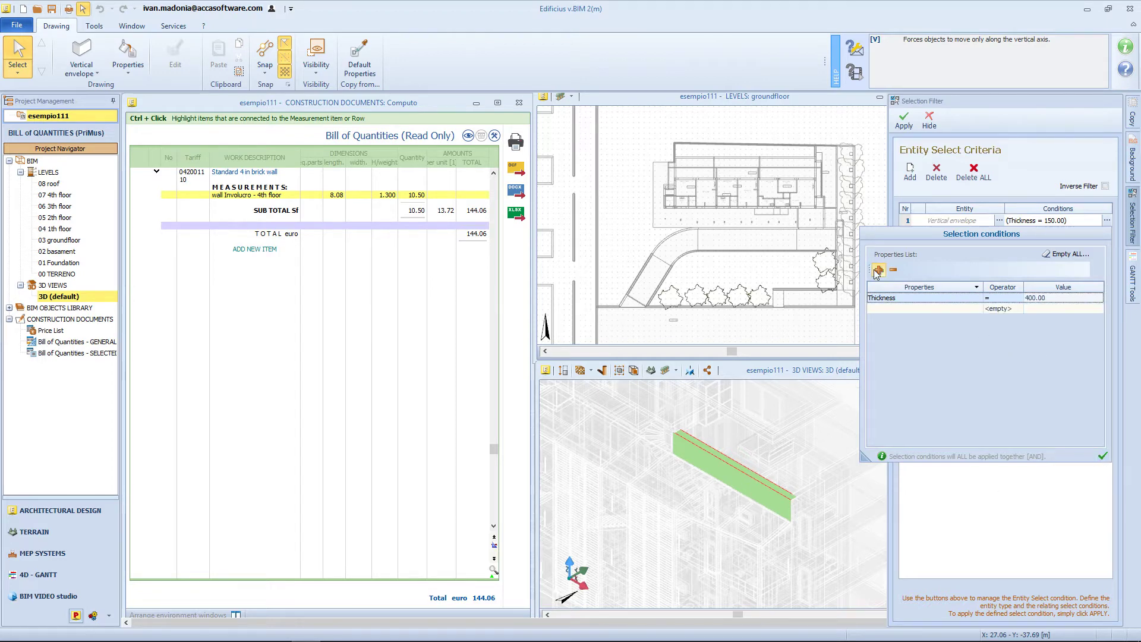
{"action": "left_click", "coordinate": [880, 308]}
{"action": "left_click", "coordinate": [876, 347]}
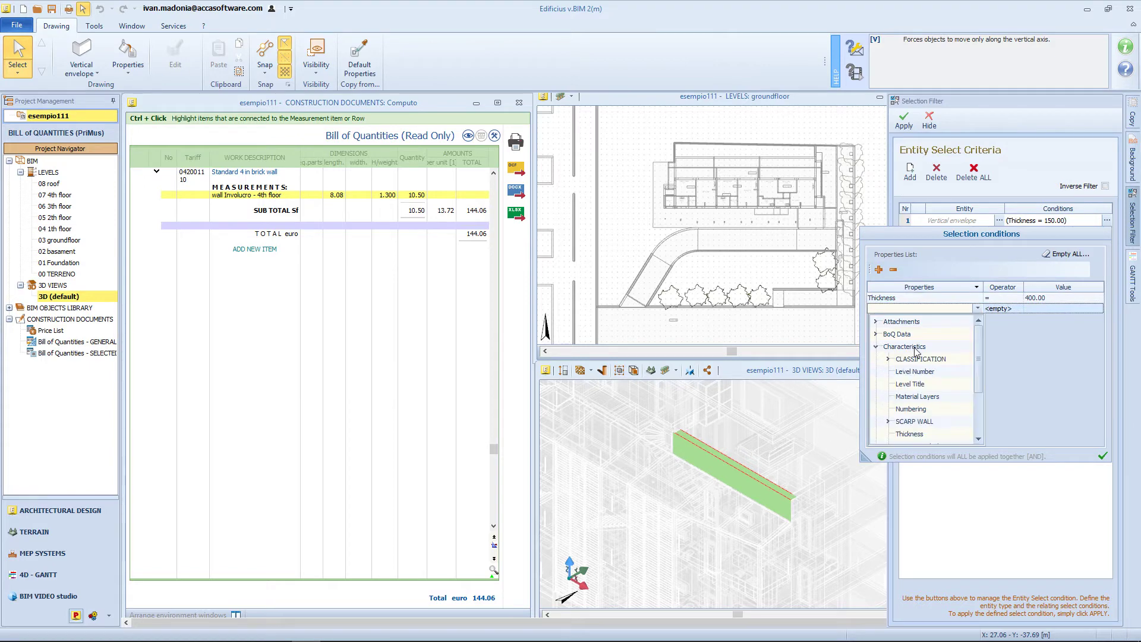
{"action": "left_click", "coordinate": [915, 372]}
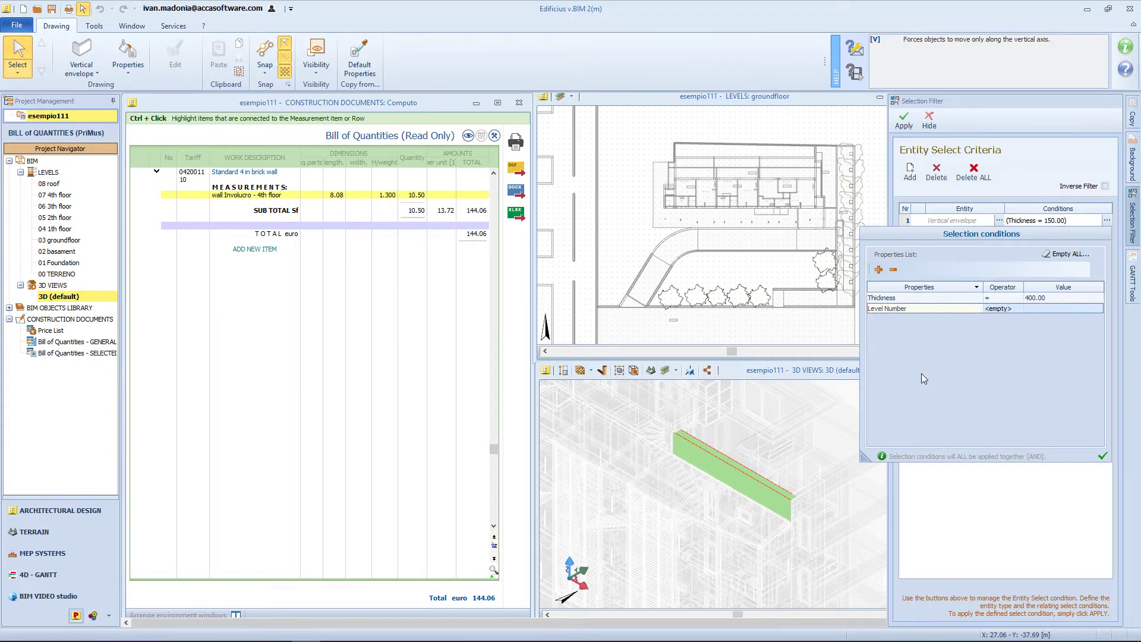
{"action": "left_click", "coordinate": [1018, 309]}
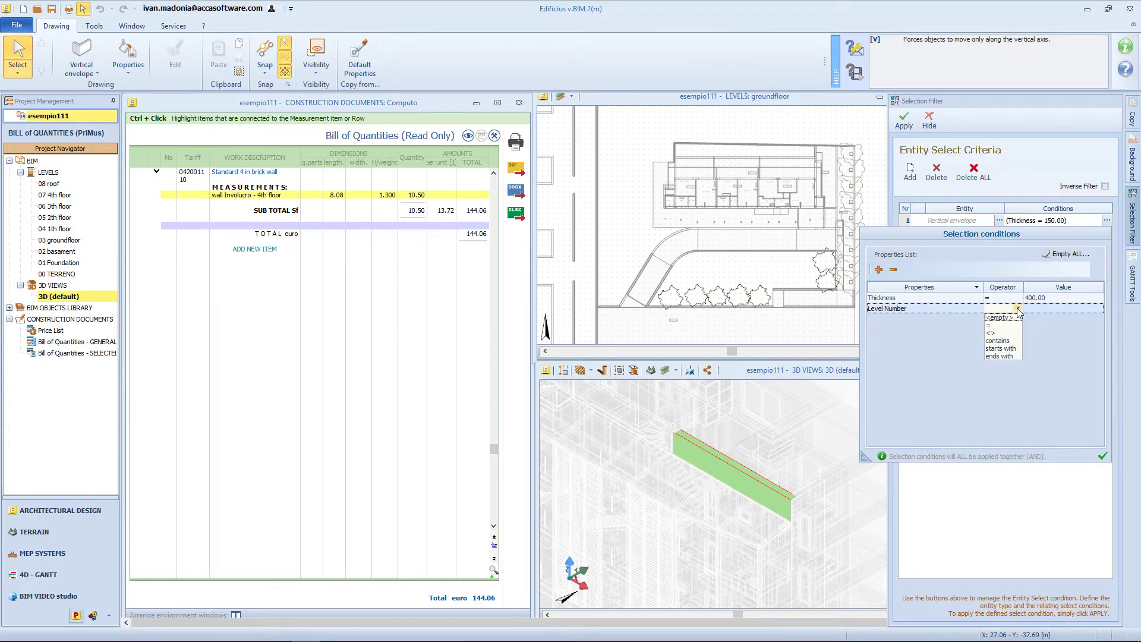
{"action": "left_click", "coordinate": [1061, 311]}
{"action": "left_click", "coordinate": [1101, 308]}
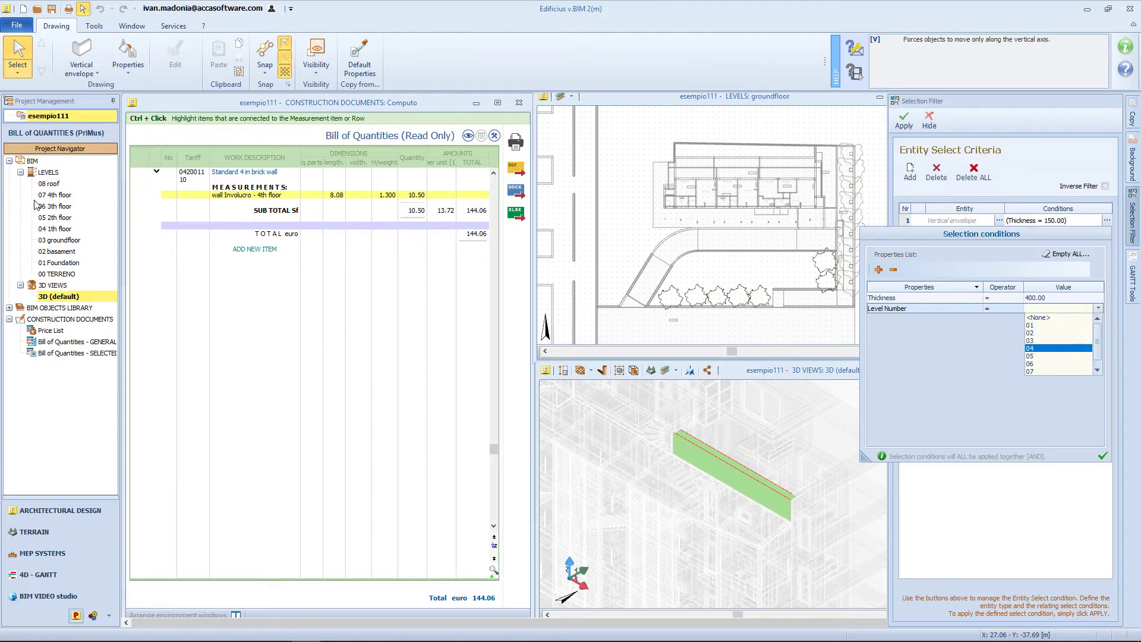
{"action": "left_click", "coordinate": [1040, 372]}
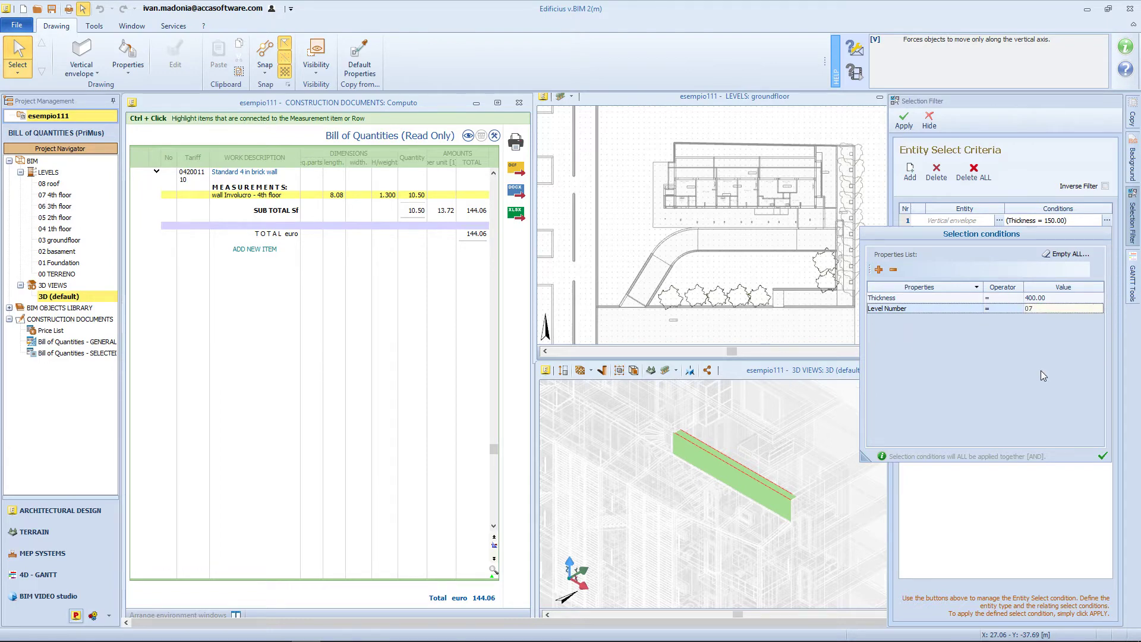
{"action": "left_click", "coordinate": [1108, 456]}
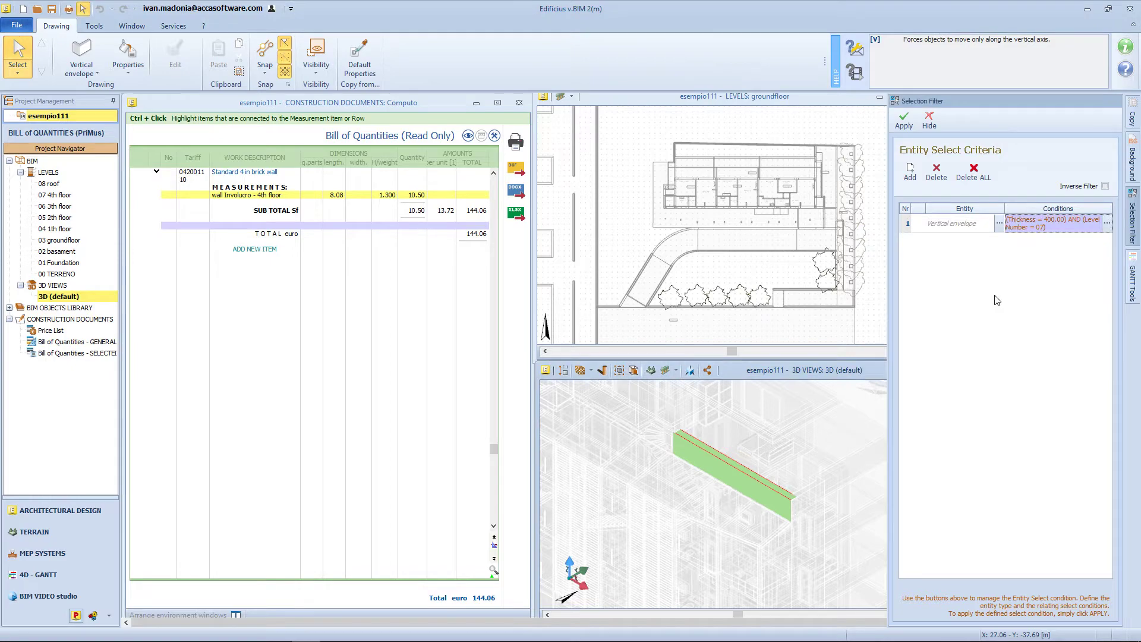
Apply the selection filter and link the "Standard 4 in brick wall" item to all filtered 4th floor vertical envelopes.
{"action": "left_click", "coordinate": [904, 120]}
{"action": "mouse_move", "coordinate": [592, 414]}
{"action": "middle_mouse_down"}
{"action": "mouse_move", "coordinate": [552, 410]}
{"action": "mouse_move", "coordinate": [603, 418]}
{"action": "middle_mouse_up"}
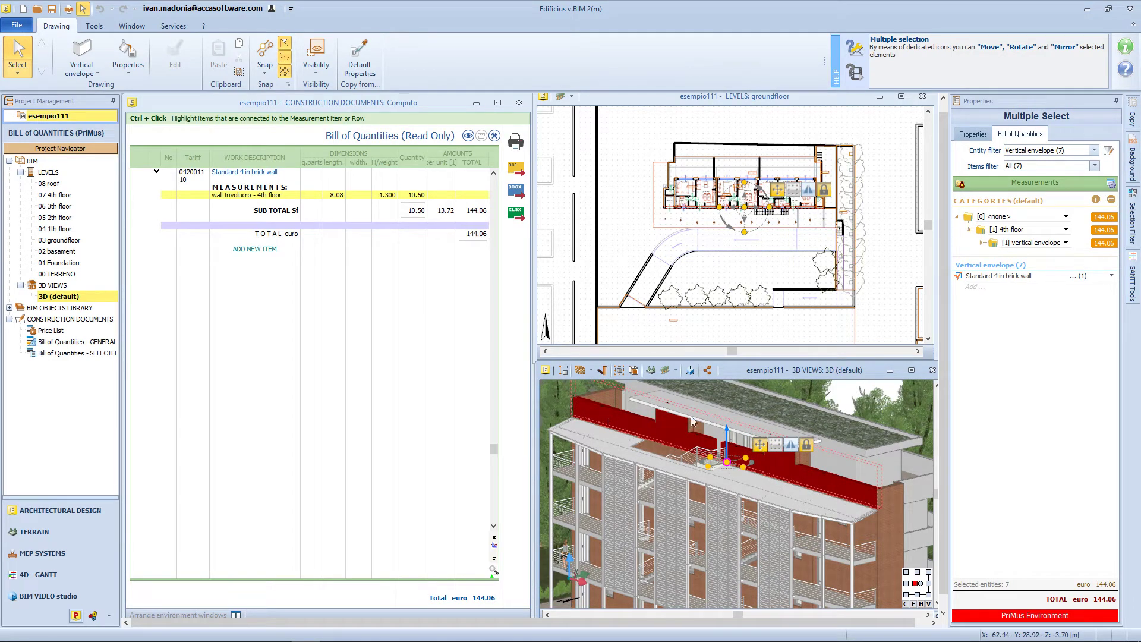
{"action": "left_click", "coordinate": [1111, 276]}
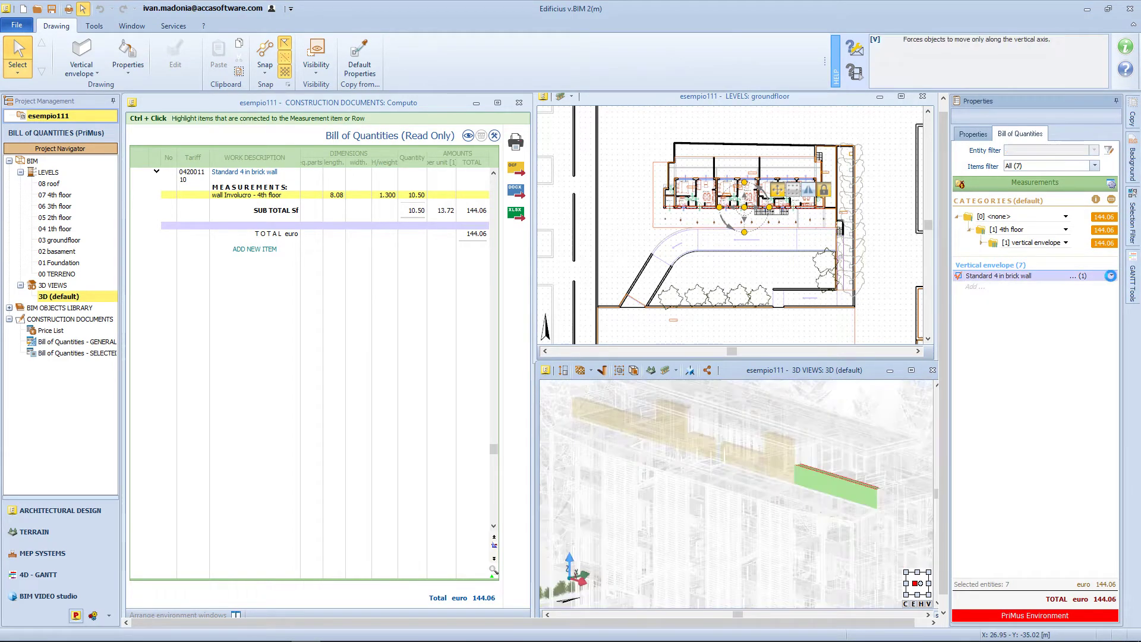
{"action": "left_click", "coordinate": [959, 276]}
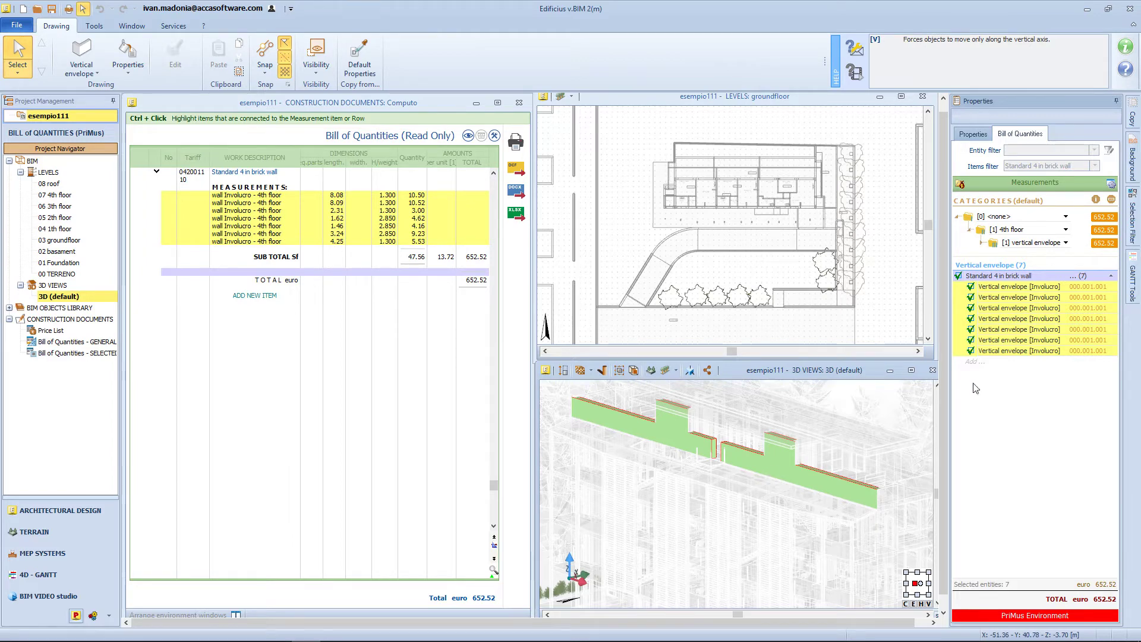
Reopen the selection filter's conditions and set the Level Number to 06.
{"action": "left_click", "coordinate": [1130, 219]}
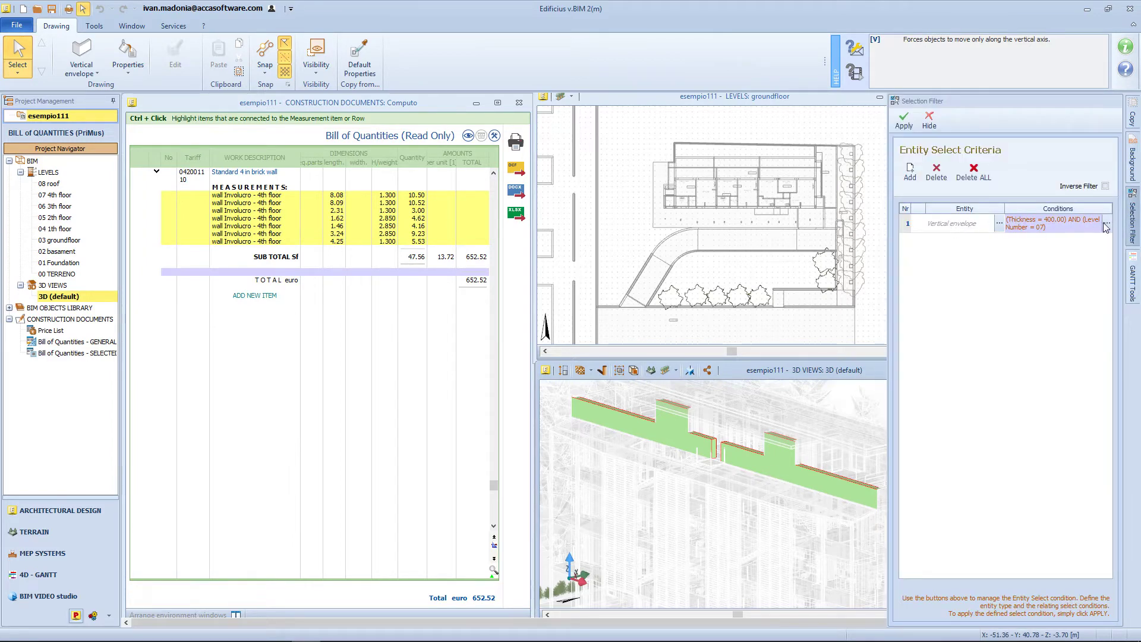
{"action": "left_click", "coordinate": [1107, 224]}
{"action": "left_click", "coordinate": [1048, 315]}
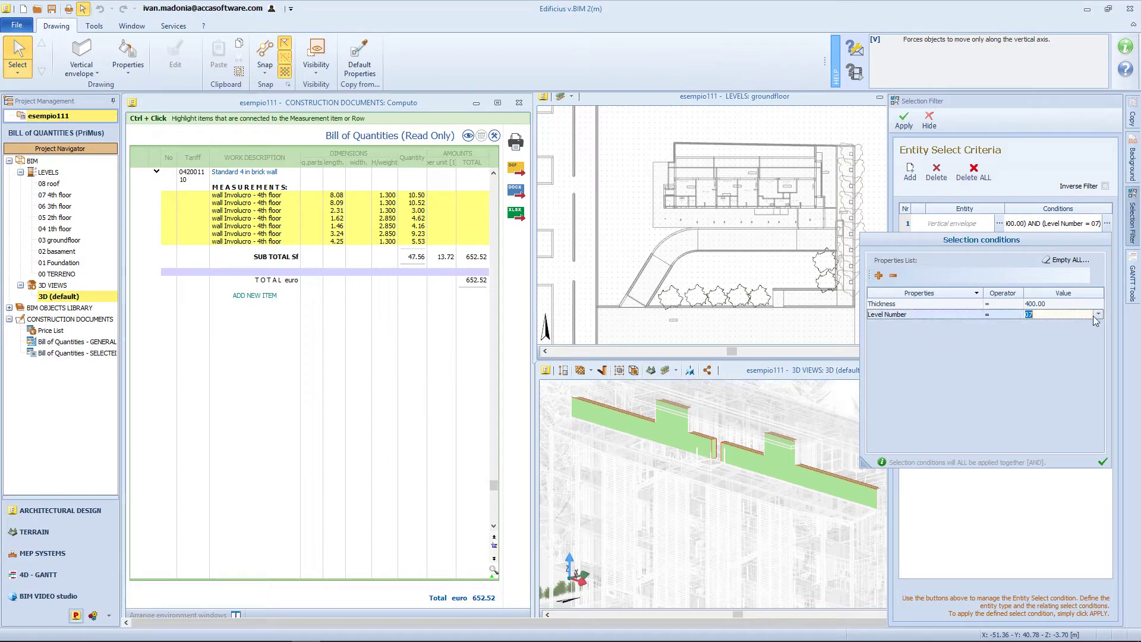
{"action": "left_click", "coordinate": [1097, 315]}
{"action": "left_click", "coordinate": [1044, 370]}
{"action": "left_click", "coordinate": [1105, 463]}
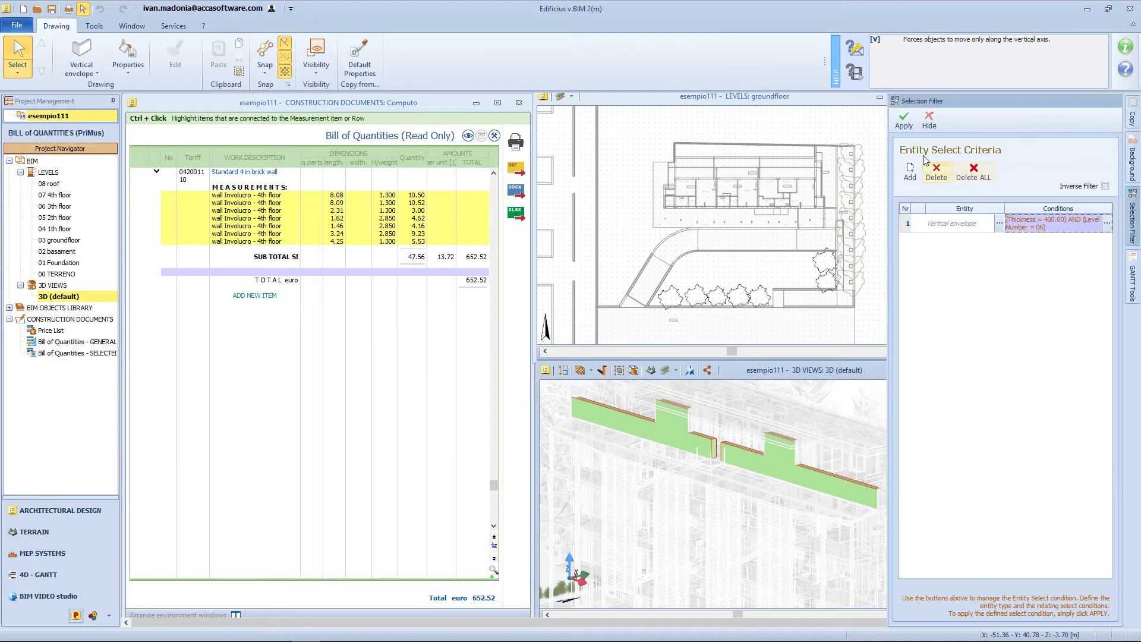
Apply the filter, link "Standard 4 in brick wall" to all filtered 3rd floor envelopes, and clear the selection.
{"action": "left_click", "coordinate": [904, 118]}
{"action": "middle_click_drag", "start_coordinate": [677, 470], "coordinate": [613, 481]}
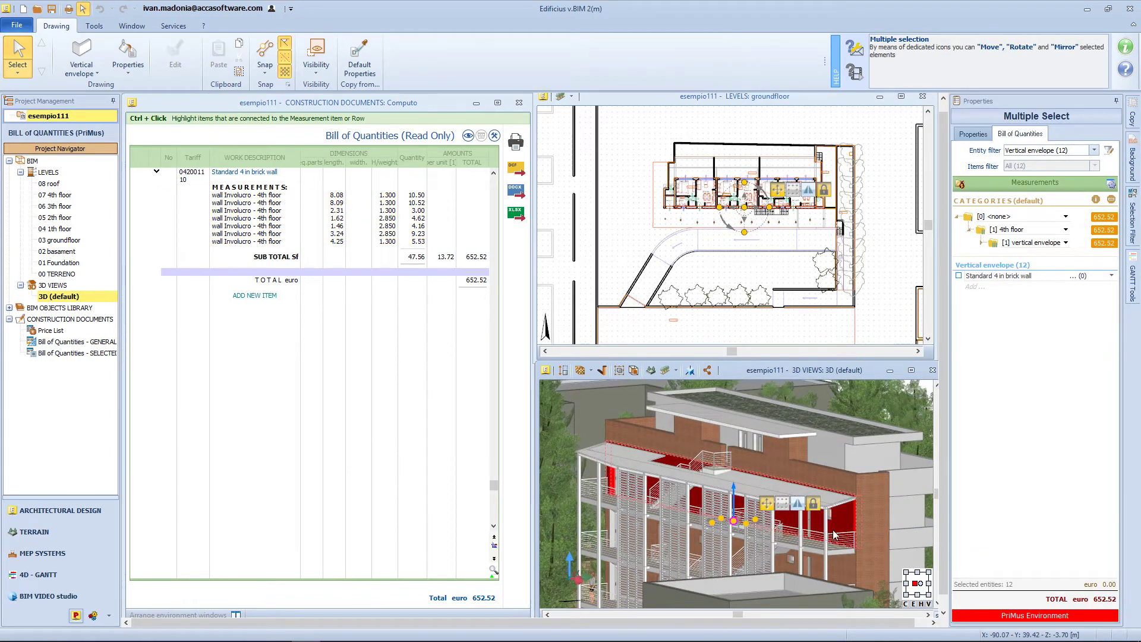
{"action": "left_click", "coordinate": [959, 276]}
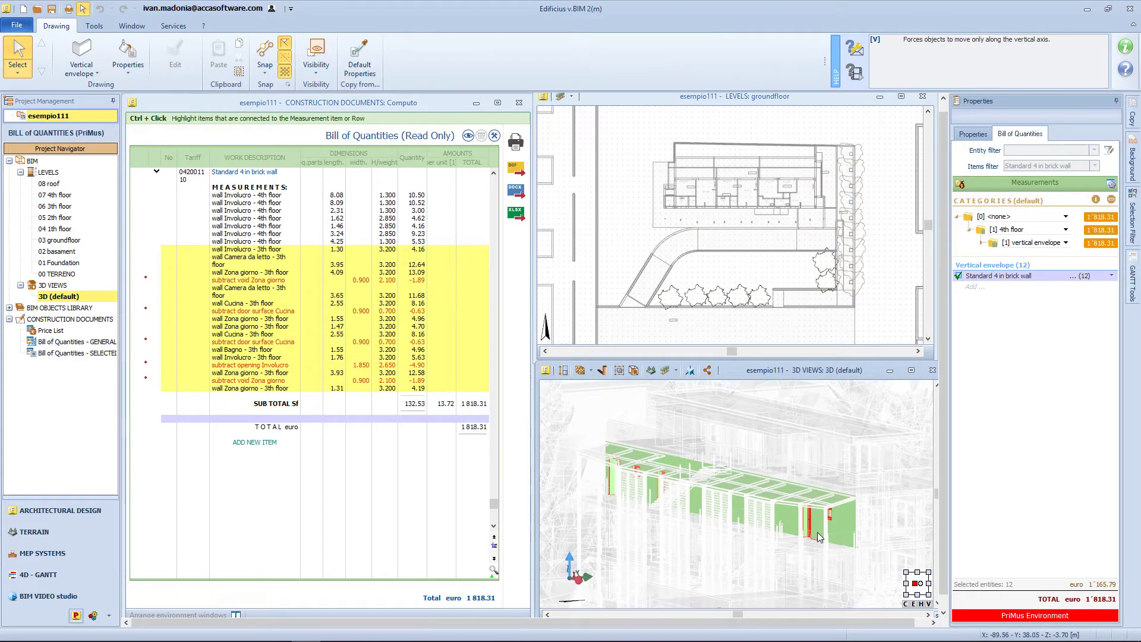
{"action": "key", "text": "Escape"}
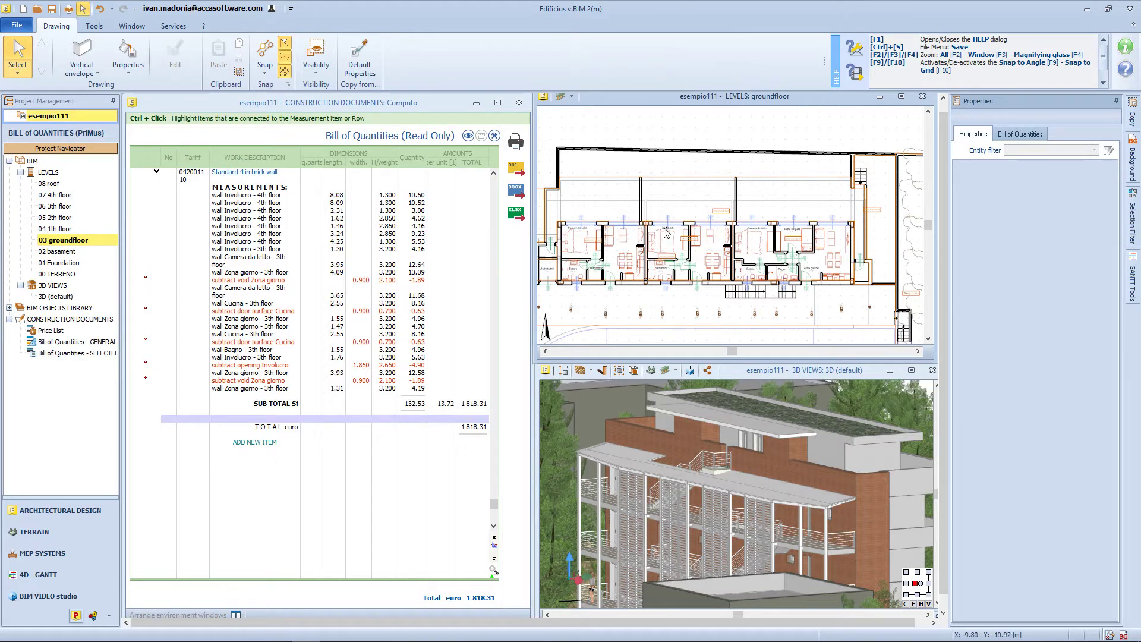
Select the bedroom in the groundfloor plan and open the price list from its bill of quantities data.
{"action": "scroll", "coordinate": [797, 223], "scroll_direction": "up", "scroll_amount": 5}
{"action": "left_click", "coordinate": [797, 223]}
{"action": "scroll", "coordinate": [797, 223], "scroll_direction": "down", "scroll_amount": 2}
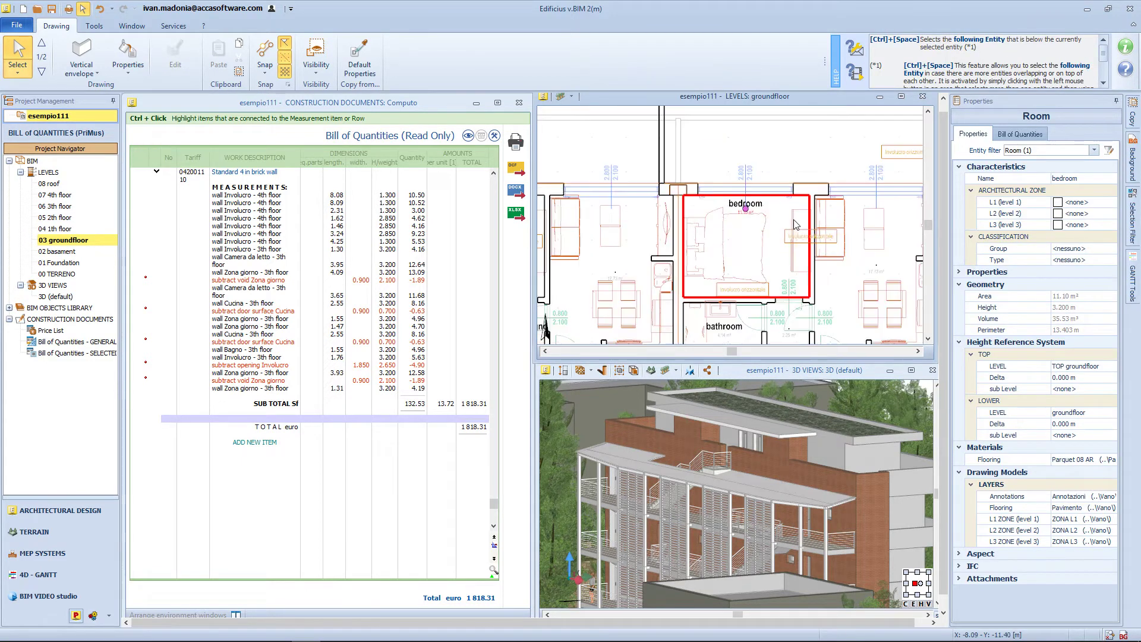
{"action": "left_click", "coordinate": [1020, 134]}
{"action": "left_click", "coordinate": [959, 184]}
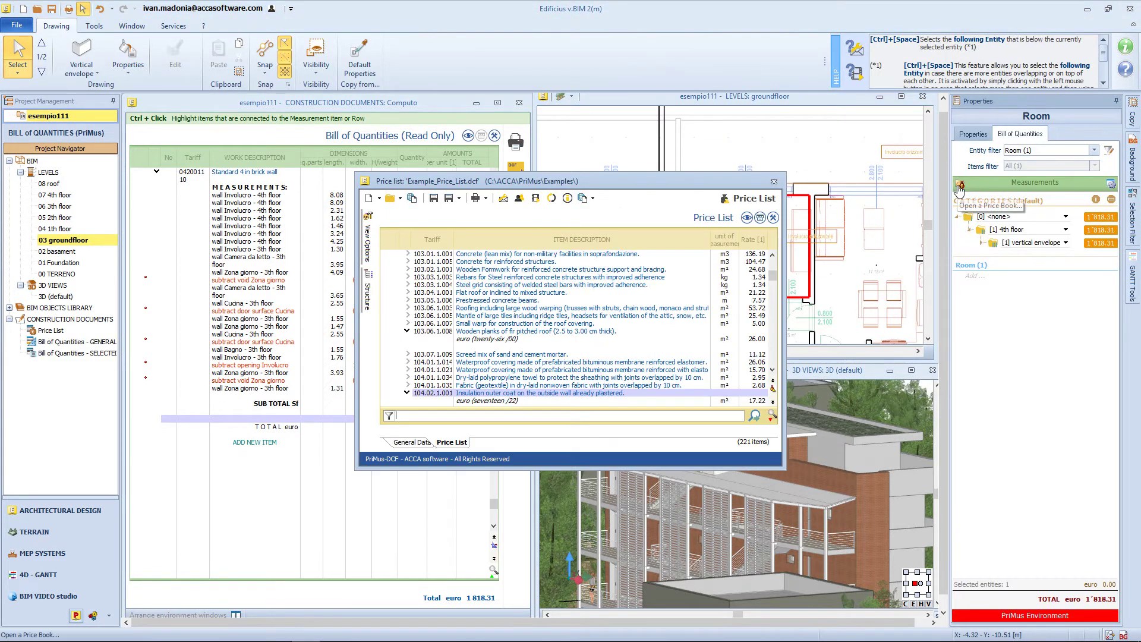
Filter the price list by "plaster" and assign the "Internal plaster on flat surfaces" item to the room.
{"action": "left_click", "coordinate": [467, 416]}
{"action": "type", "text": "plas"}
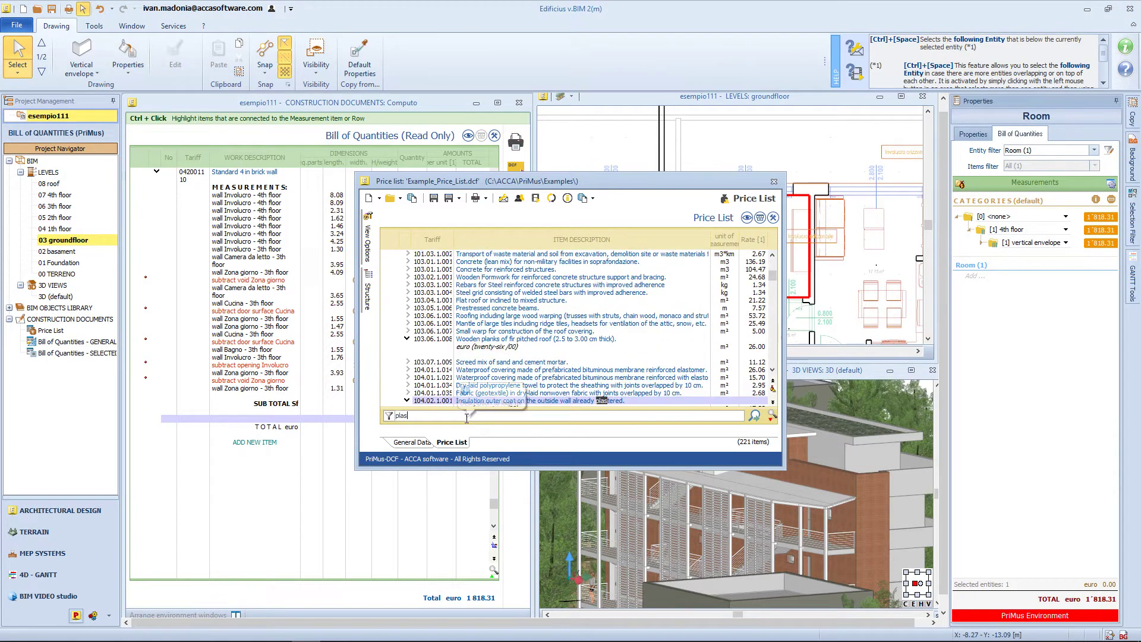
{"action": "type", "text": "ter"}
{"action": "left_click", "coordinate": [390, 416]}
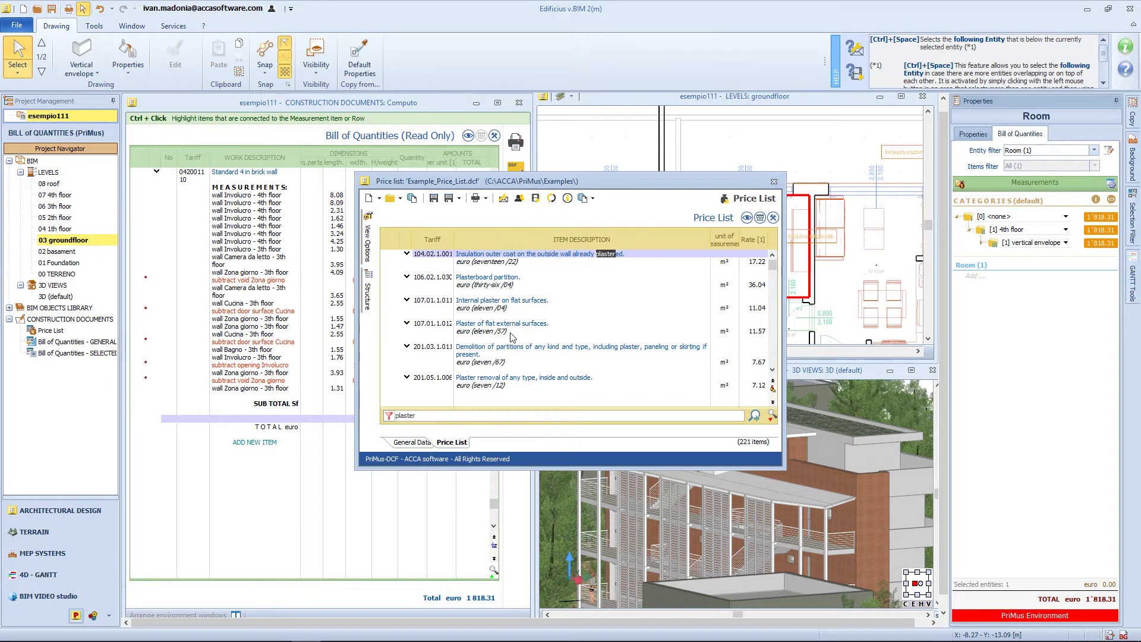
{"action": "left_click_drag", "start_coordinate": [532, 306], "coordinate": [973, 271]}
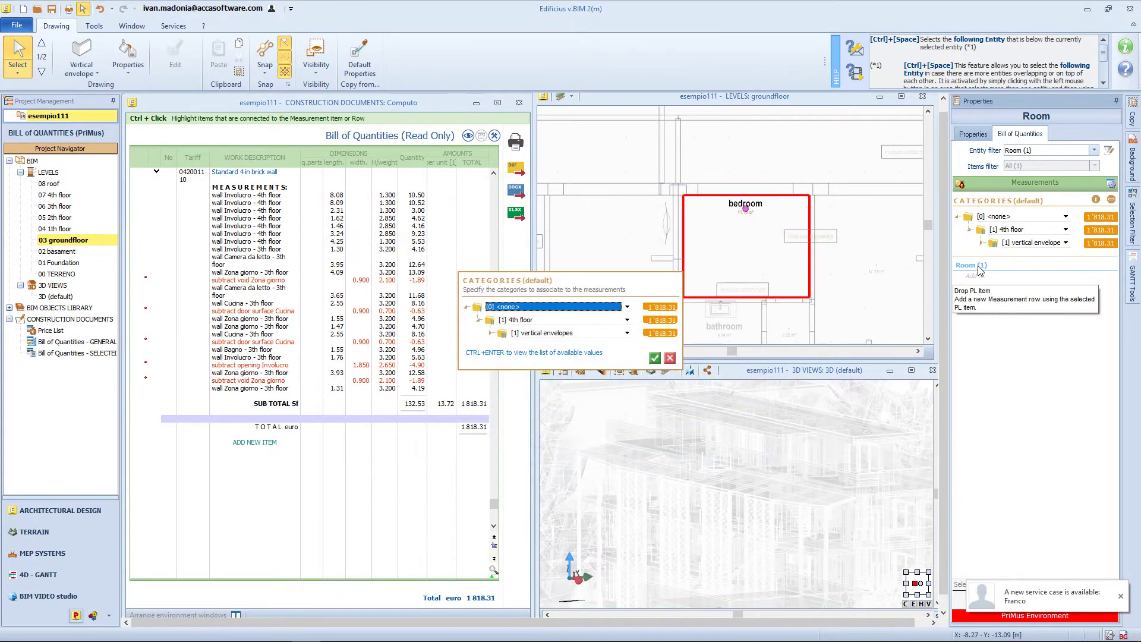
Replace the "4th floor" category for the plaster measurement with a new category named "groundfloor".
{"action": "left_click", "coordinate": [626, 321]}
{"action": "left_click", "coordinate": [562, 331]}
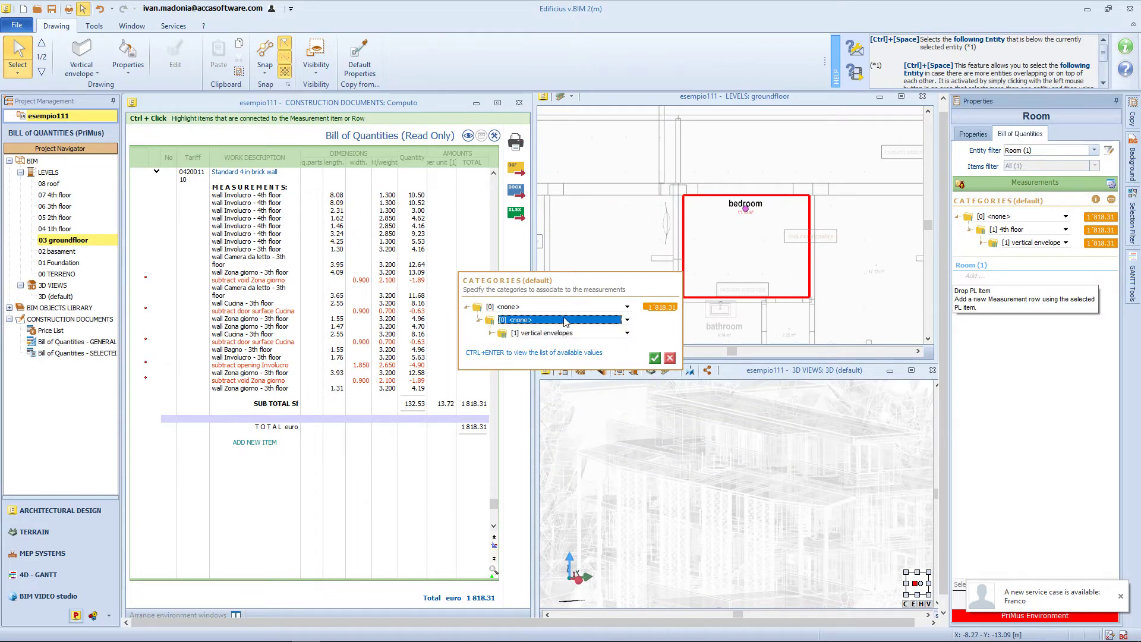
{"action": "left_click", "coordinate": [565, 320]}
{"action": "left_click", "coordinate": [554, 345]}
{"action": "type", "text": "groundfloor"}
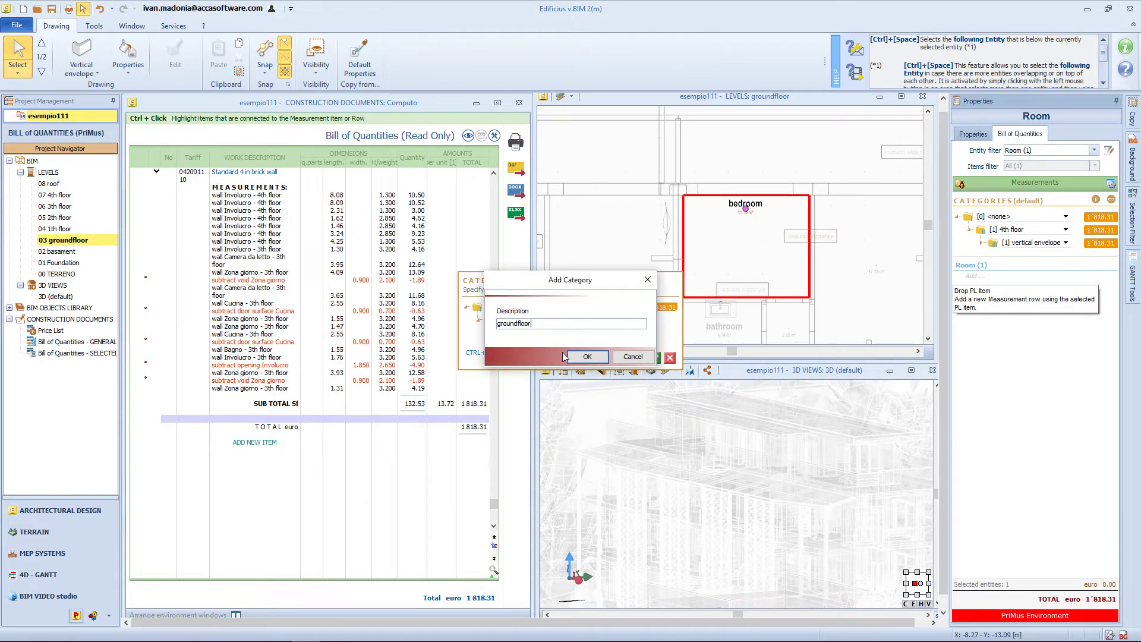
{"action": "left_click", "coordinate": [573, 357]}
Add a "plaster" subcategory under groundfloor and confirm the measurement's categories.
{"action": "left_click", "coordinate": [564, 334]}
{"action": "left_click", "coordinate": [560, 358]}
{"action": "type", "text": "plaster"}
{"action": "key", "text": "Return"}
{"action": "left_click", "coordinate": [654, 358]}
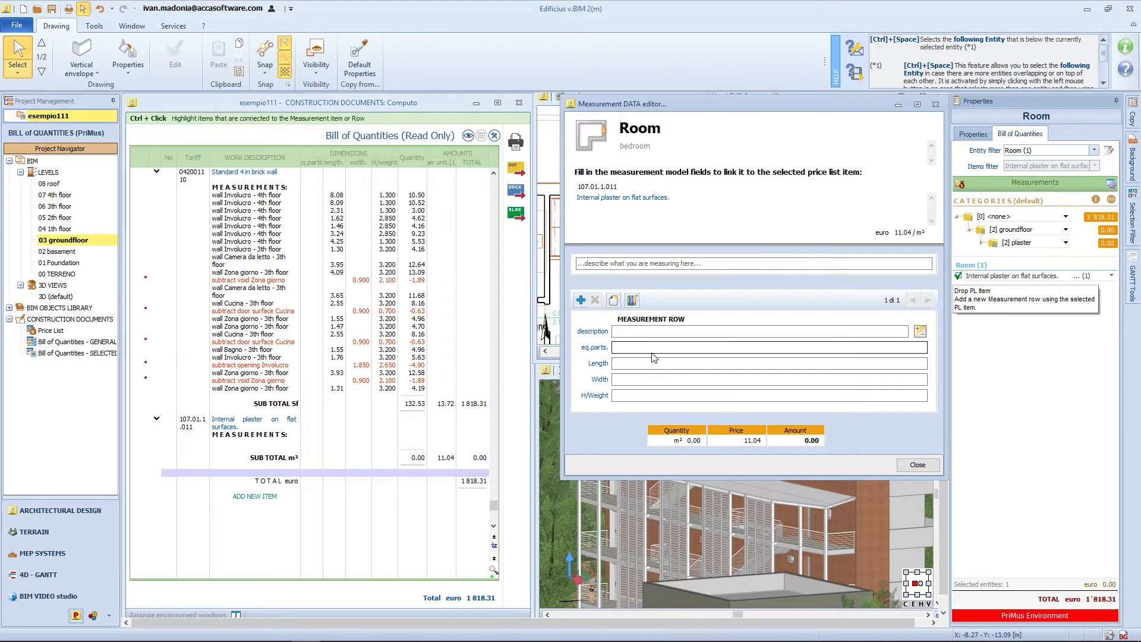
Try the "Wall surface without any tiles net of voids" measurement model on the plaster item, then clear its measurement rows.
{"action": "left_click", "coordinate": [614, 301]}
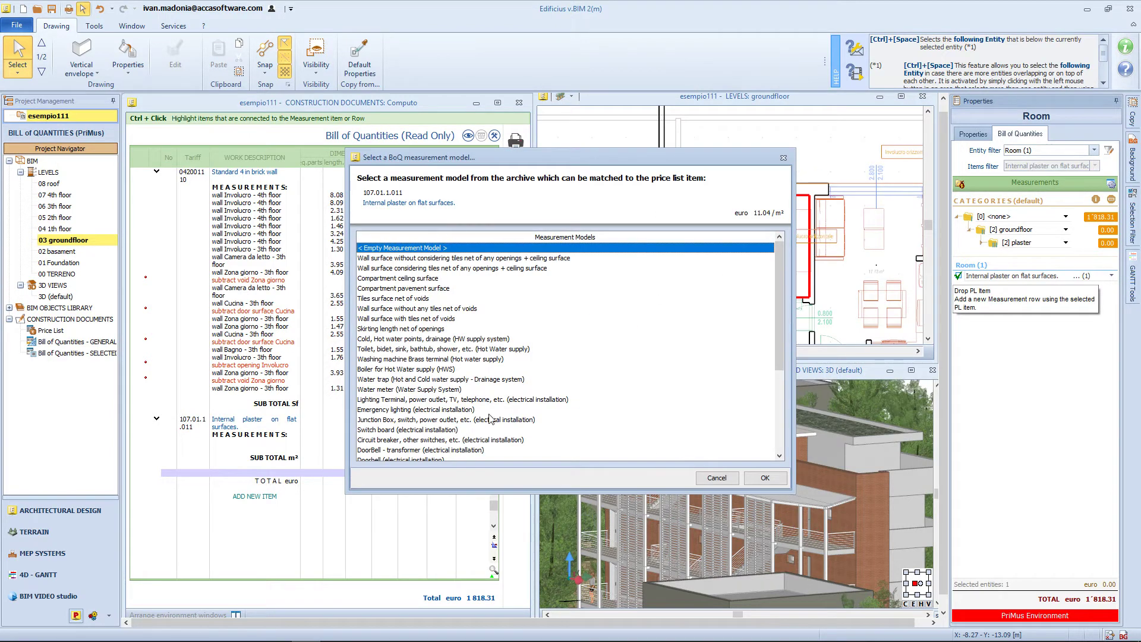
{"action": "left_click", "coordinate": [426, 309]}
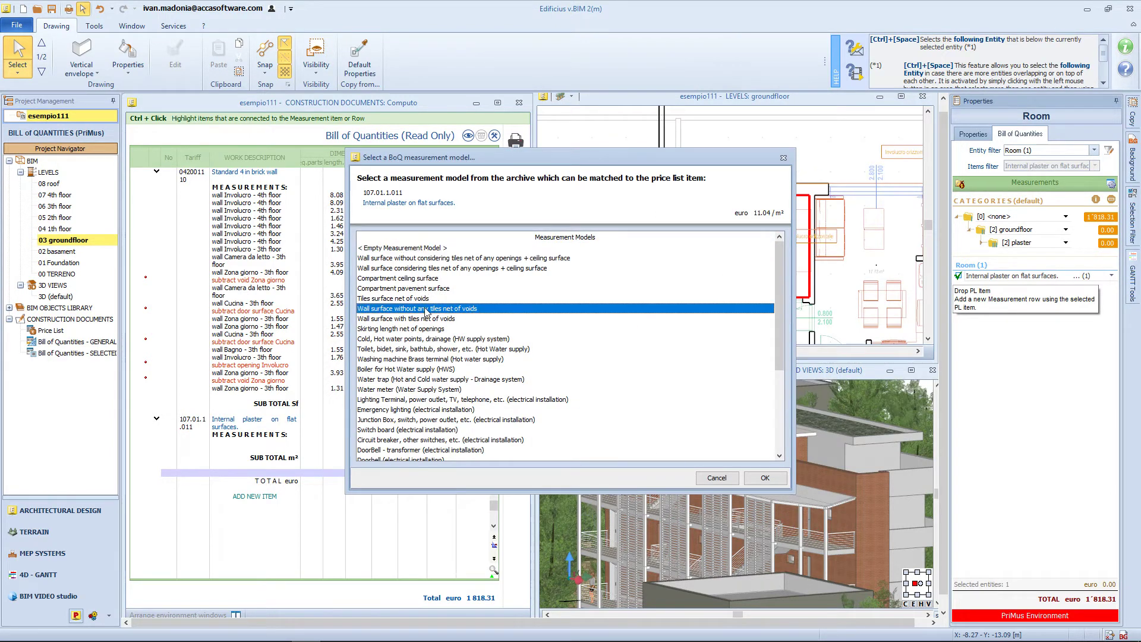
{"action": "double_click", "coordinate": [426, 310]}
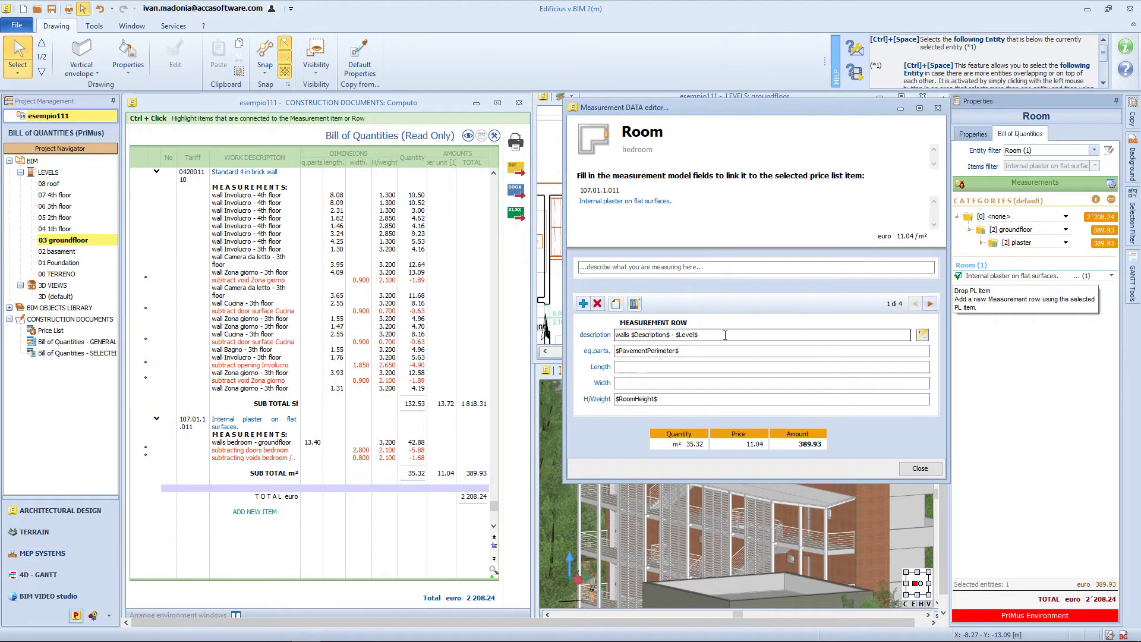
{"action": "left_click", "coordinate": [597, 304]}
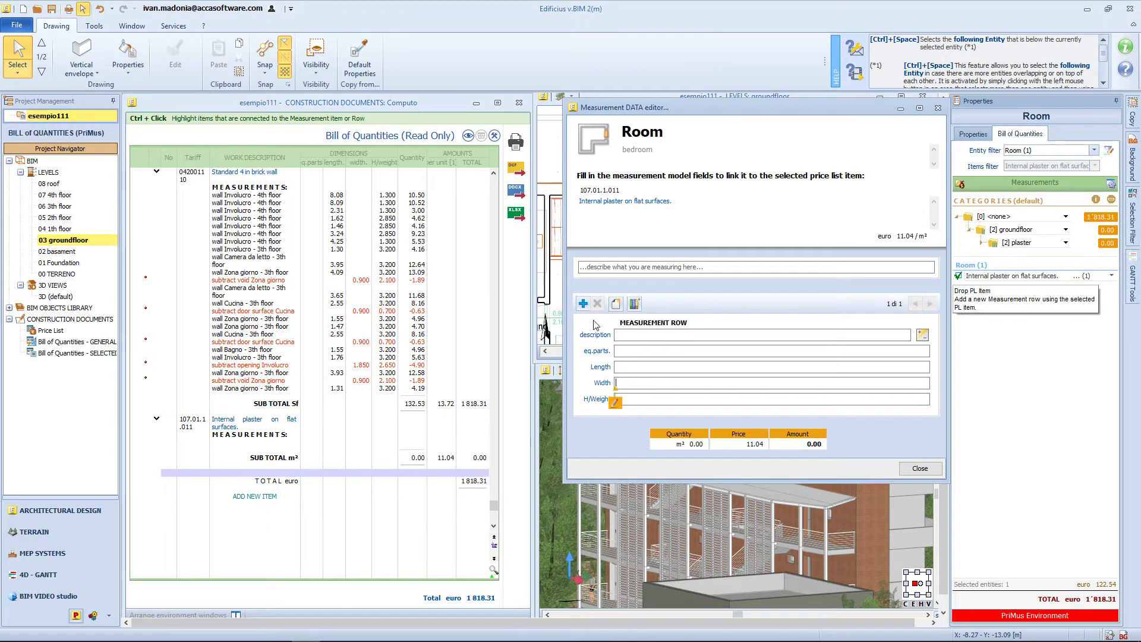
Link the plaster measurement row's eq.parts to the room's Ceiling surface variable and close the measurement data editor.
{"action": "left_click", "coordinate": [627, 366]}
{"action": "left_click", "coordinate": [615, 370]}
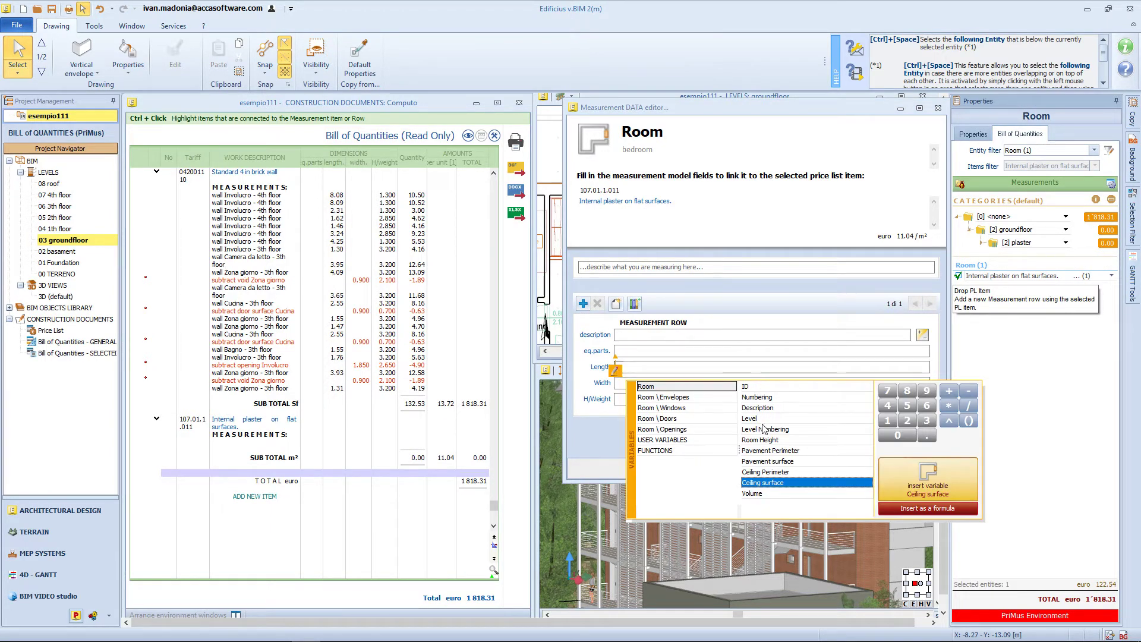
{"action": "double_click", "coordinate": [774, 488]}
{"action": "left_click", "coordinate": [618, 401]}
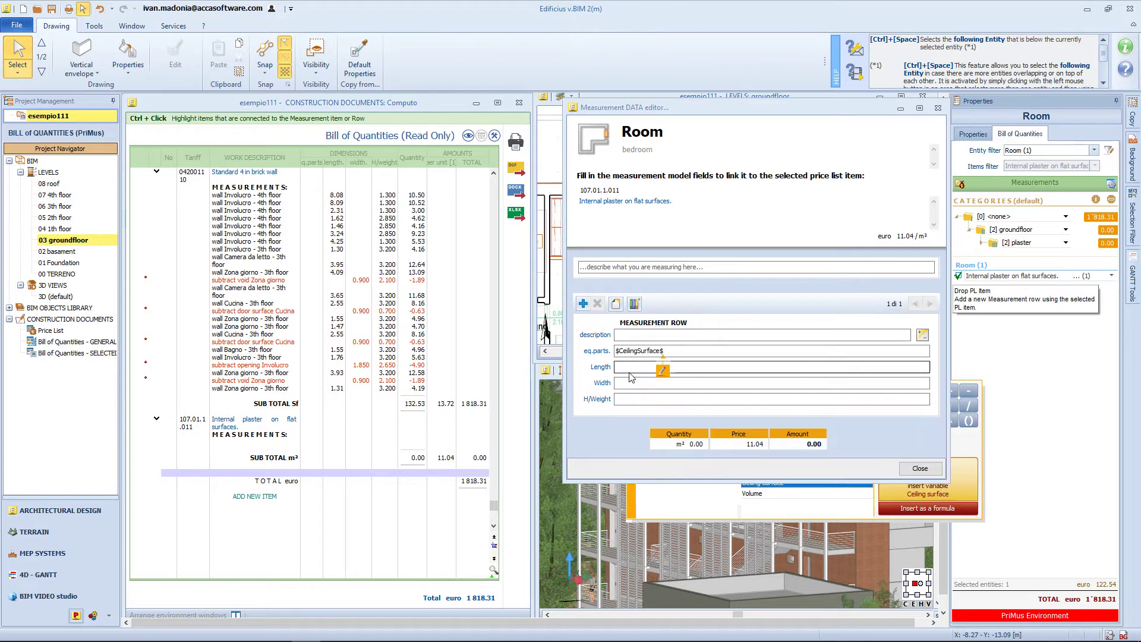
{"action": "left_click", "coordinate": [920, 469]}
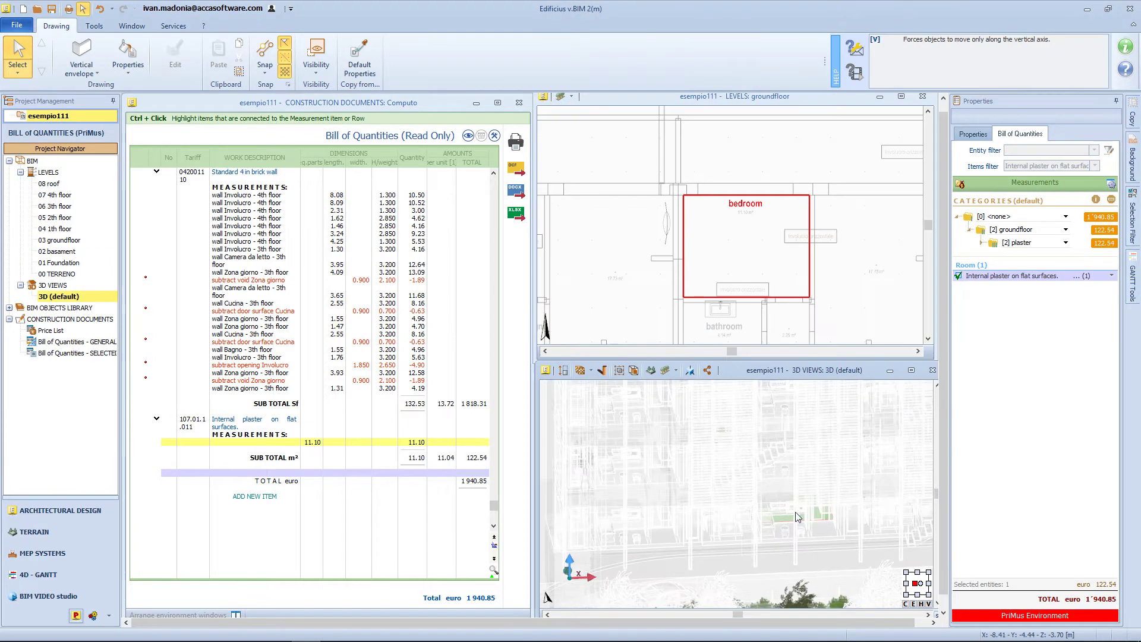
Select everything on the groundfloor level and narrow the selection to the Room entities.
{"action": "scroll", "coordinate": [802, 226], "scroll_direction": "down", "scroll_amount": 5}
{"action": "middle_click_drag", "start_coordinate": [803, 229], "coordinate": [723, 231]}
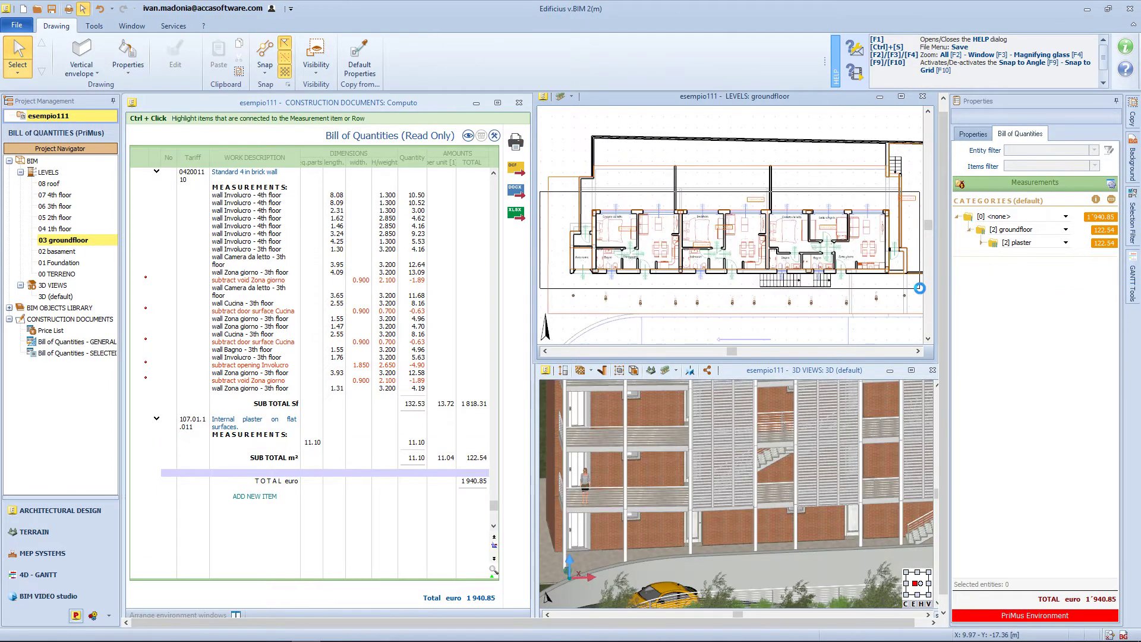
{"action": "key", "text": "ctrl+a"}
{"action": "left_click", "coordinate": [1031, 152]}
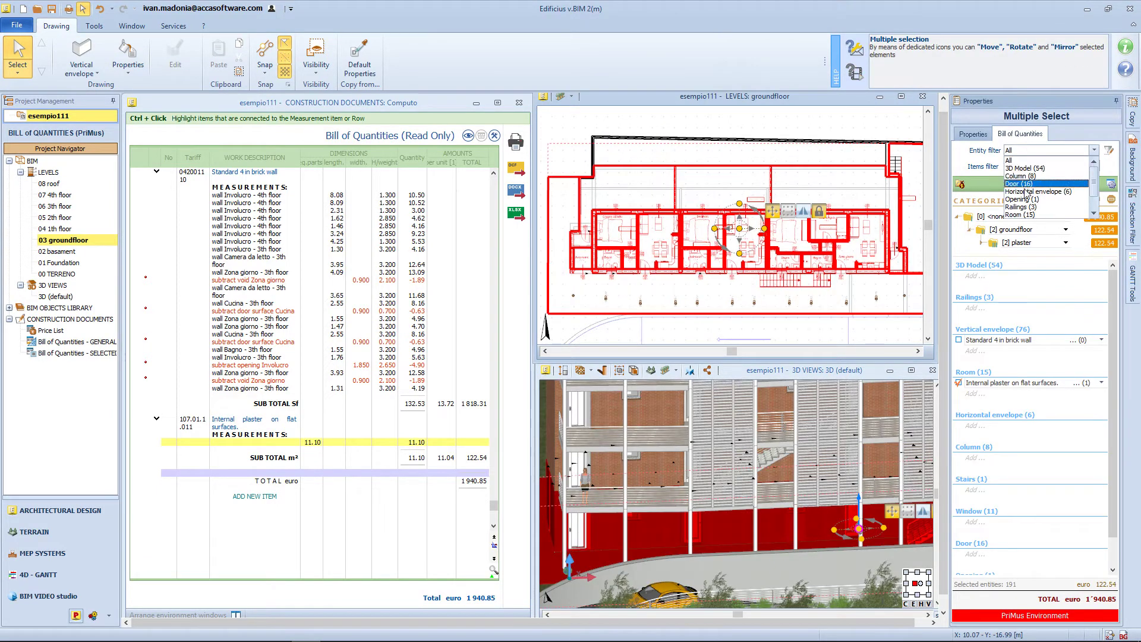
{"action": "left_click", "coordinate": [1023, 220]}
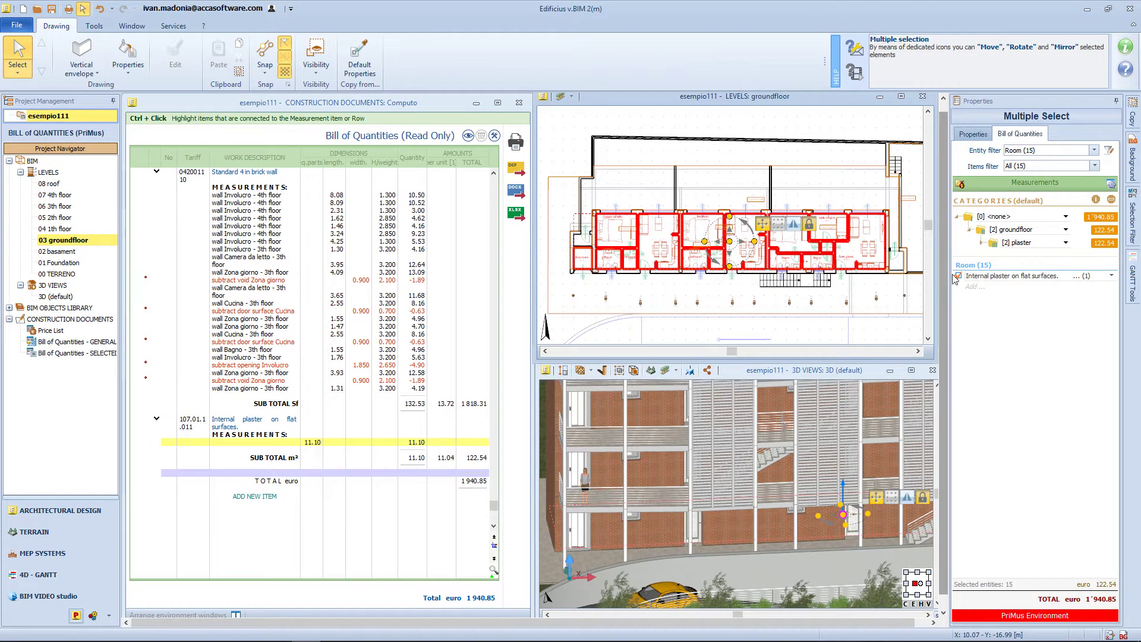
Apply the "Internal plaster on flat surfaces." item to all selected groundfloor rooms, then clear the selection.
{"action": "left_click", "coordinate": [1079, 277]}
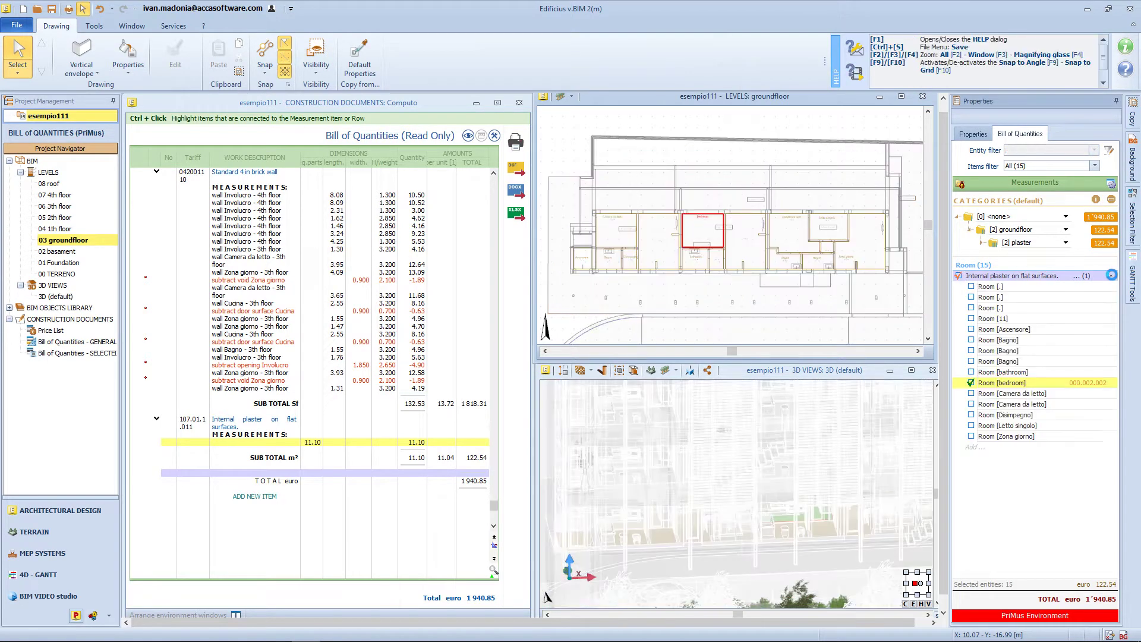
{"action": "left_click", "coordinate": [958, 275]}
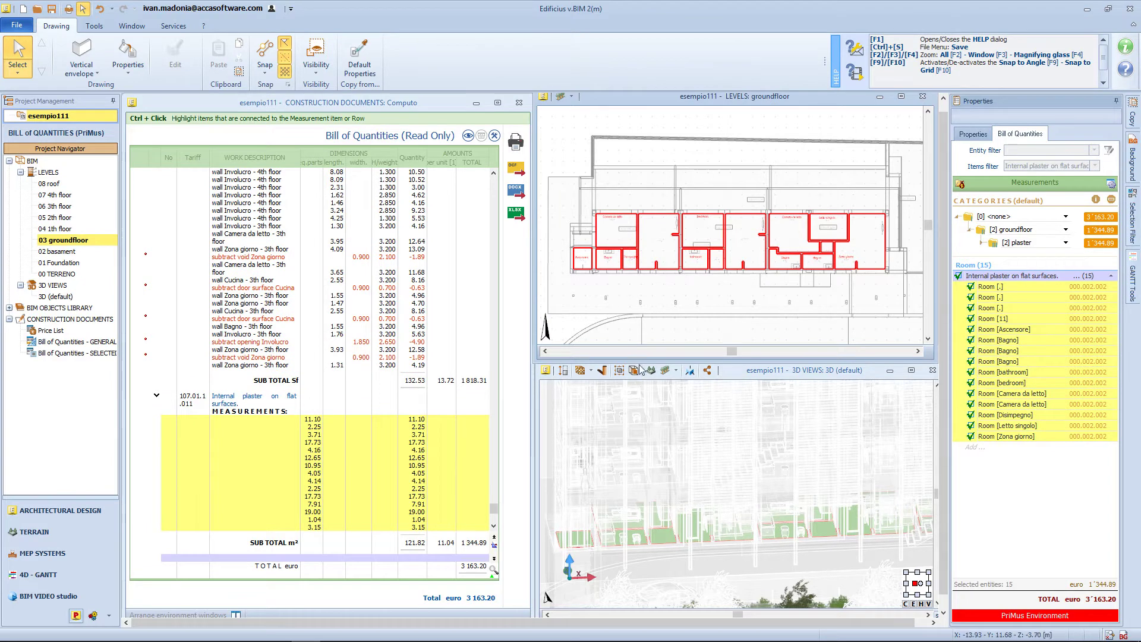
{"action": "left_click", "coordinate": [1112, 275]}
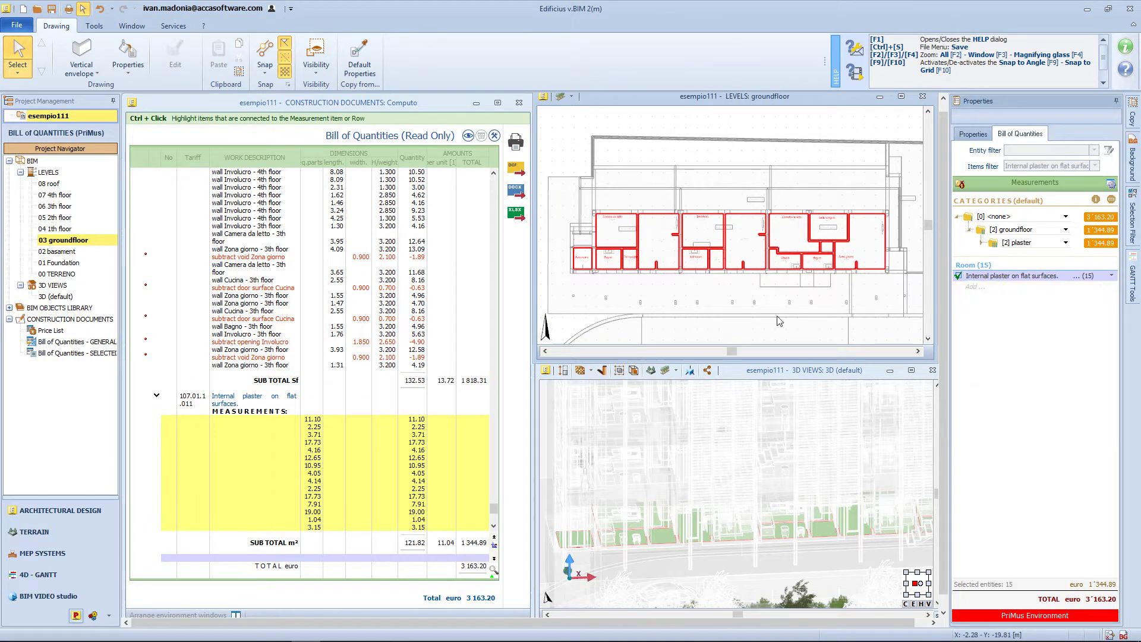
{"action": "left_click", "coordinate": [911, 529]}
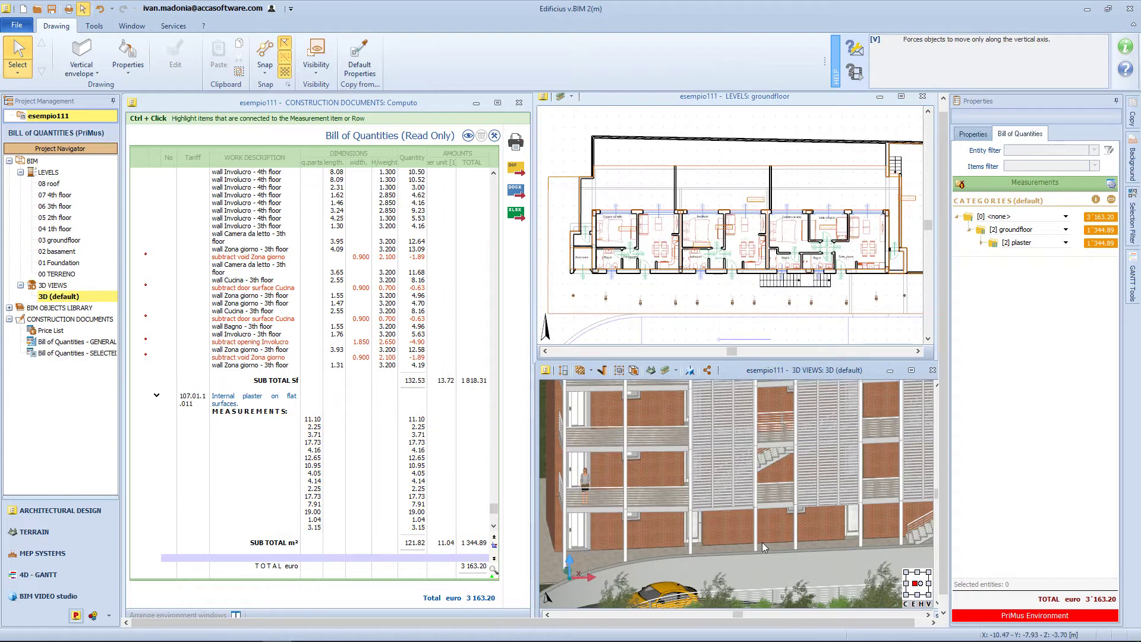
Change the selection filter's entity type to Window.
{"action": "middle_click_drag", "start_coordinate": [761, 544], "coordinate": [649, 498]}
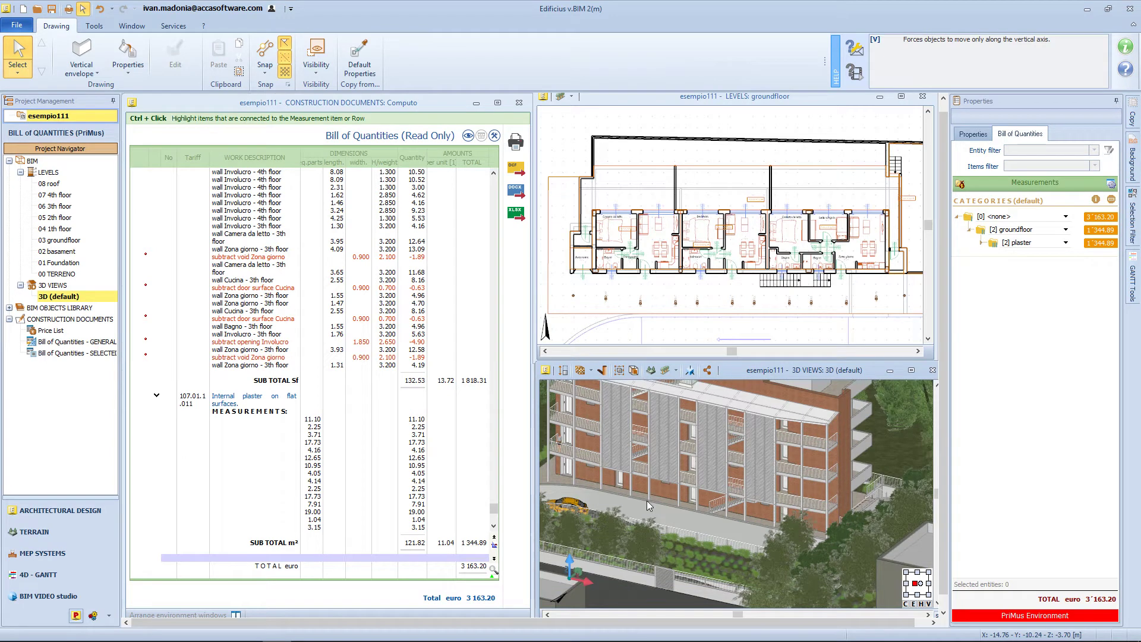
{"action": "left_click", "coordinate": [1132, 219]}
{"action": "left_click", "coordinate": [1000, 224]}
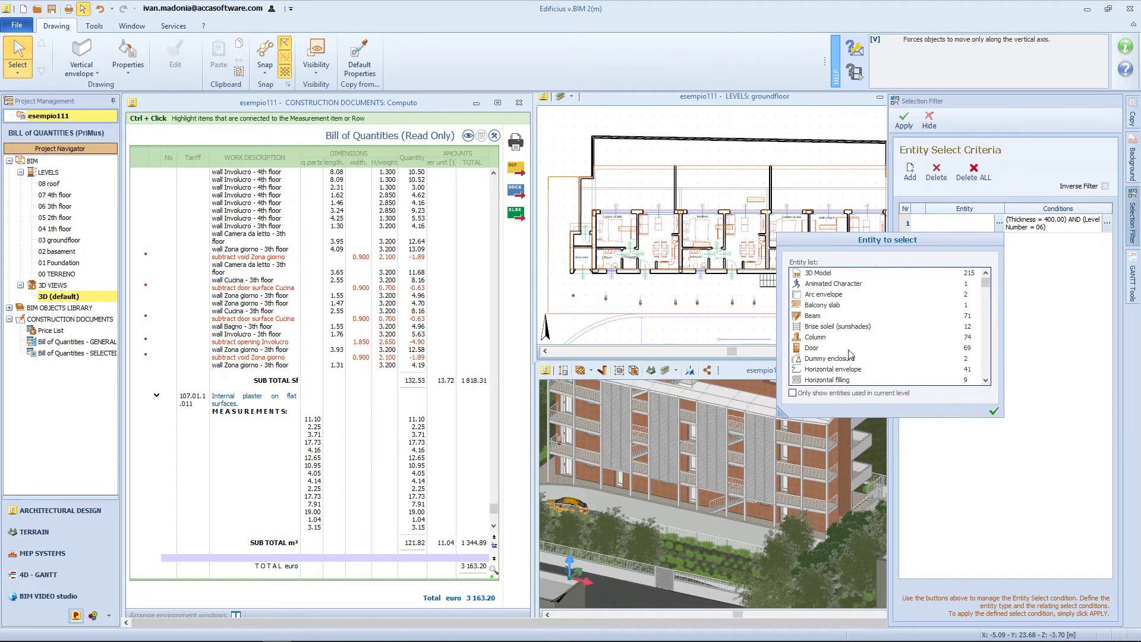
{"action": "scroll", "coordinate": [851, 355], "scroll_direction": "down", "scroll_amount": 1}
{"action": "scroll", "coordinate": [848, 355], "scroll_direction": "down", "scroll_amount": 2}
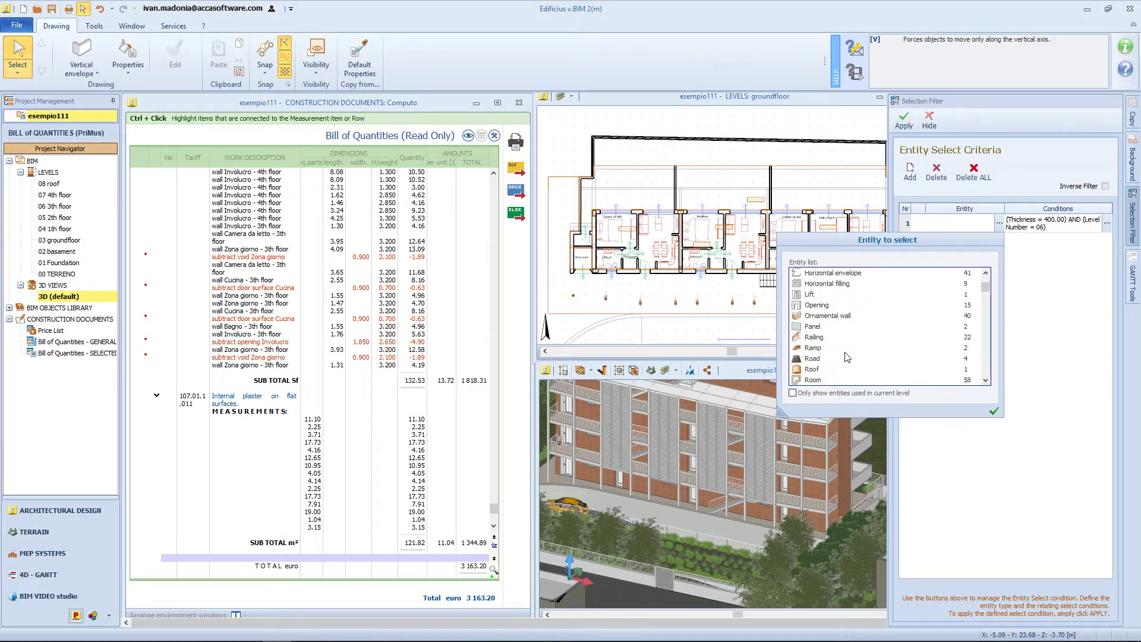
{"action": "scroll", "coordinate": [848, 357], "scroll_direction": "down", "scroll_amount": 3}
{"action": "left_click", "coordinate": [826, 360]}
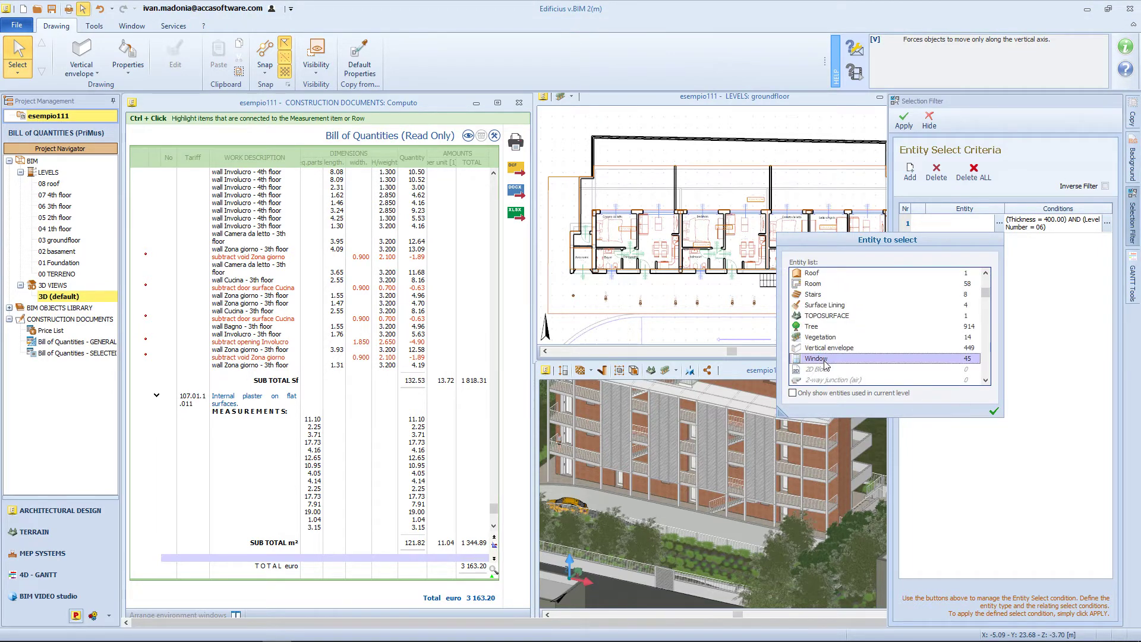
{"action": "left_click", "coordinate": [994, 410]}
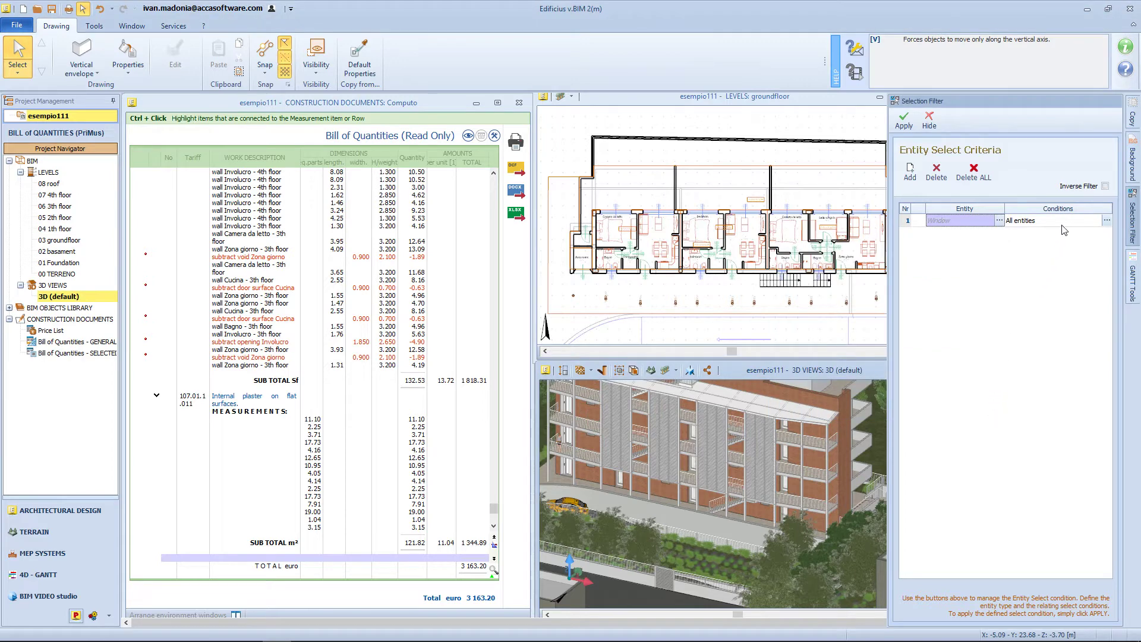
Restrict the window filter to Level Title = groundfloor and apply it to select those windows.
{"action": "left_click", "coordinate": [1107, 220]}
{"action": "left_click", "coordinate": [879, 269]}
{"action": "left_click", "coordinate": [876, 336]}
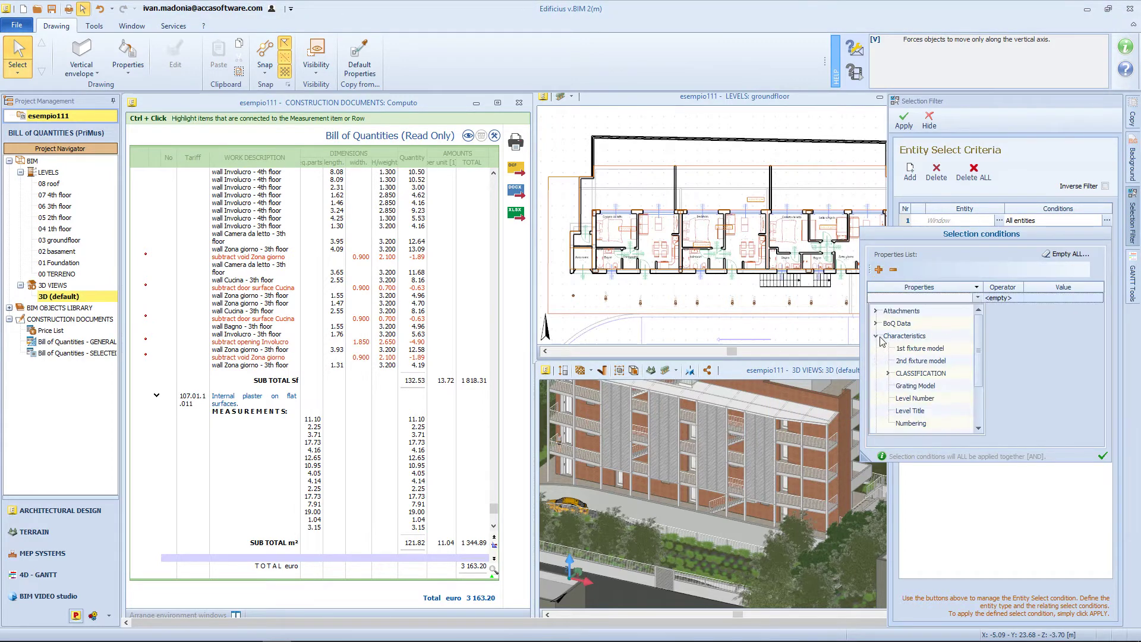
{"action": "left_click", "coordinate": [910, 410]}
{"action": "left_click", "coordinate": [1099, 297]}
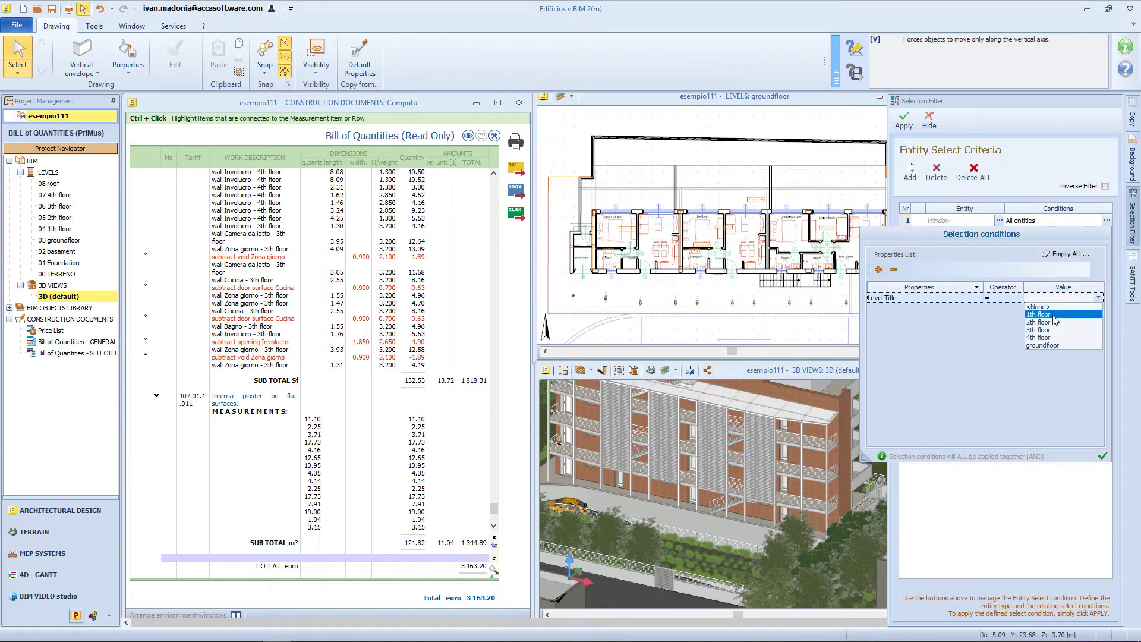
{"action": "left_click", "coordinate": [1051, 345]}
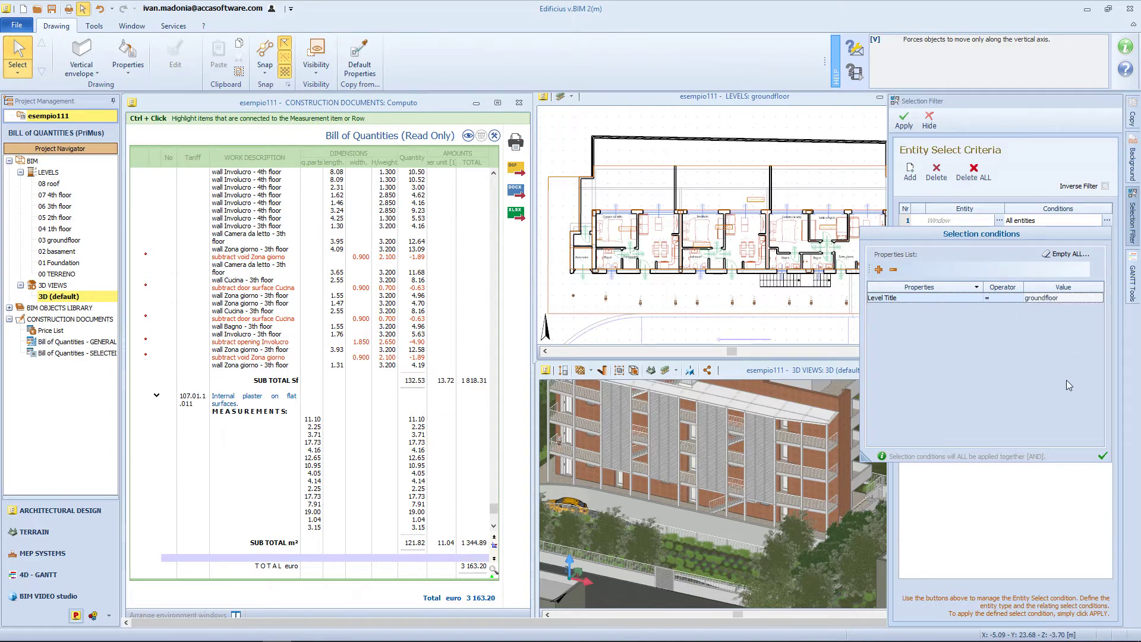
{"action": "left_click", "coordinate": [1102, 455]}
{"action": "left_click", "coordinate": [904, 121]}
{"action": "middle_click_drag", "start_coordinate": [809, 456], "coordinate": [870, 425]}
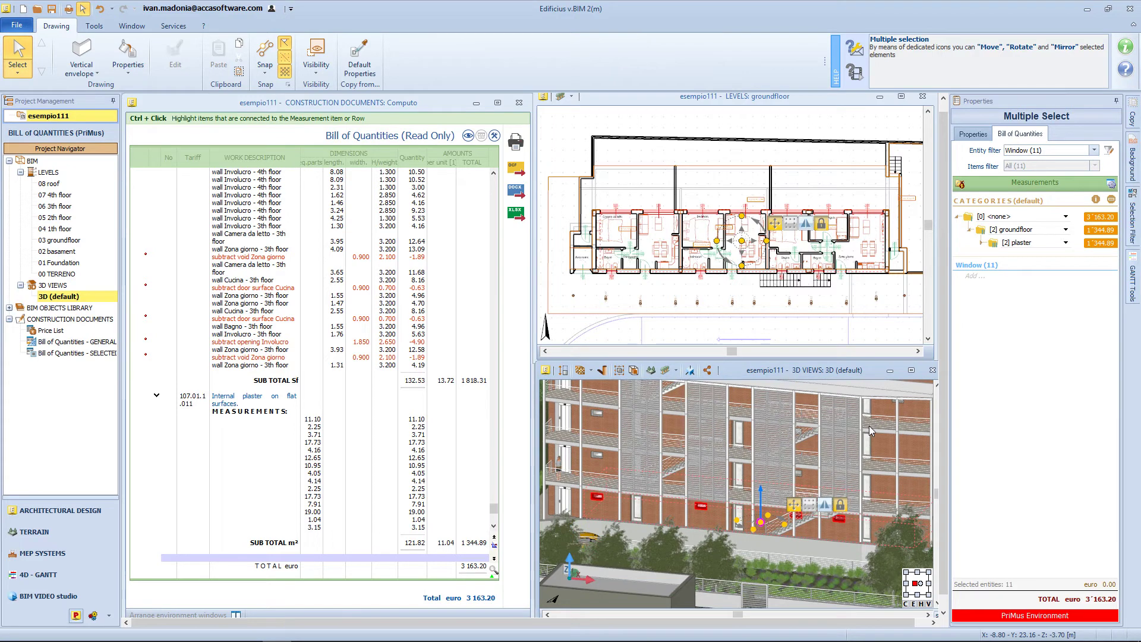
Add the "Aluminum window, fixed" item (085001560) from the price list to the selected windows' measurements.
{"action": "left_click", "coordinate": [961, 185]}
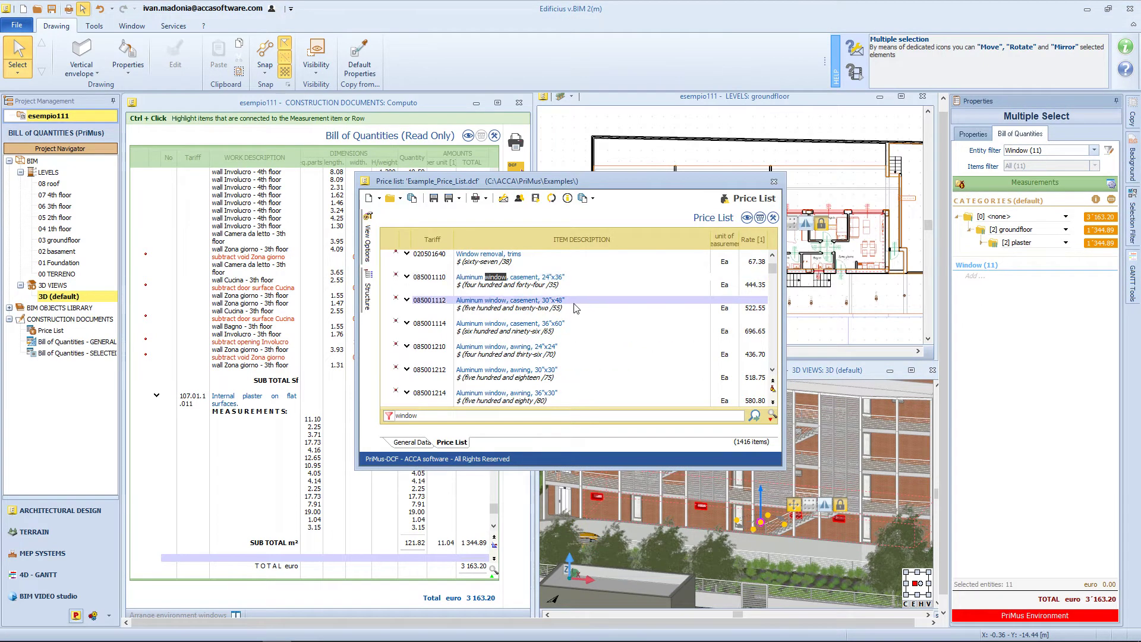
{"action": "scroll", "coordinate": [584, 345], "scroll_direction": "down", "scroll_amount": 5}
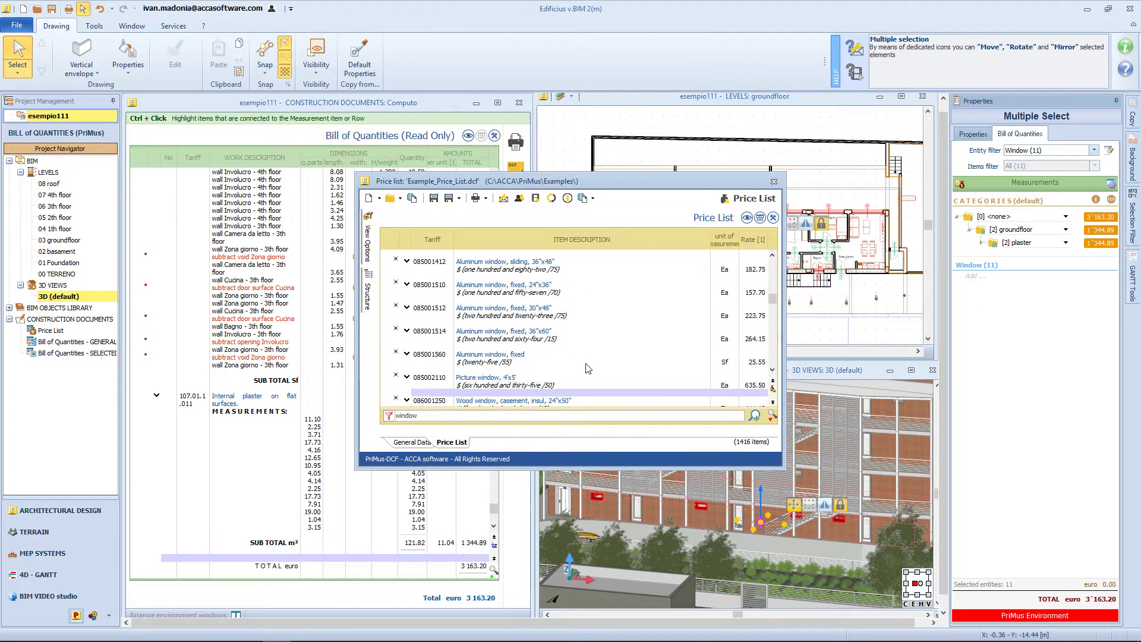
{"action": "left_click", "coordinate": [522, 355]}
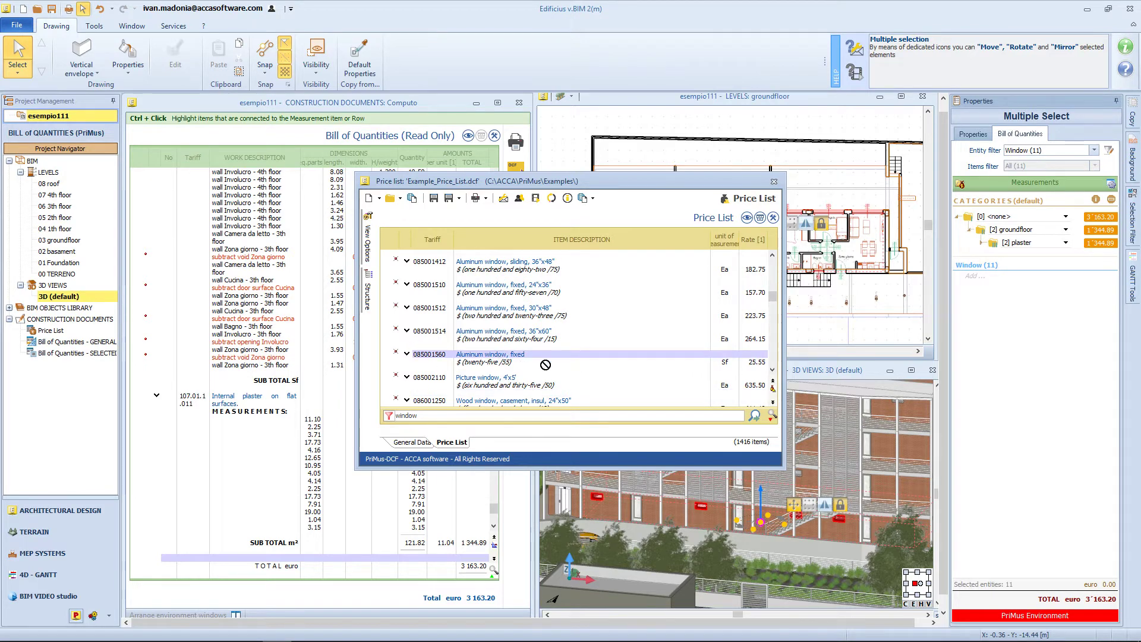
{"action": "left_click_drag", "start_coordinate": [580, 365], "coordinate": [975, 276]}
Keep the groundfloor category, replace its subcategory with a new one named "apertures", and confirm the categories.
{"action": "left_click", "coordinate": [565, 321]}
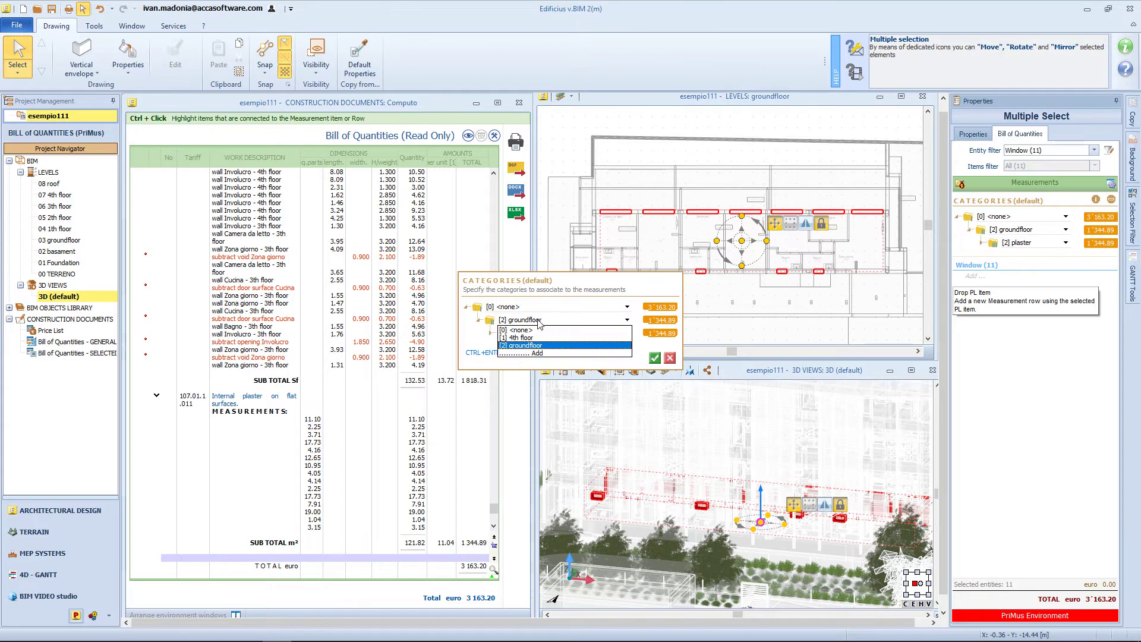
{"action": "left_click", "coordinate": [533, 323]}
{"action": "left_click", "coordinate": [558, 335]}
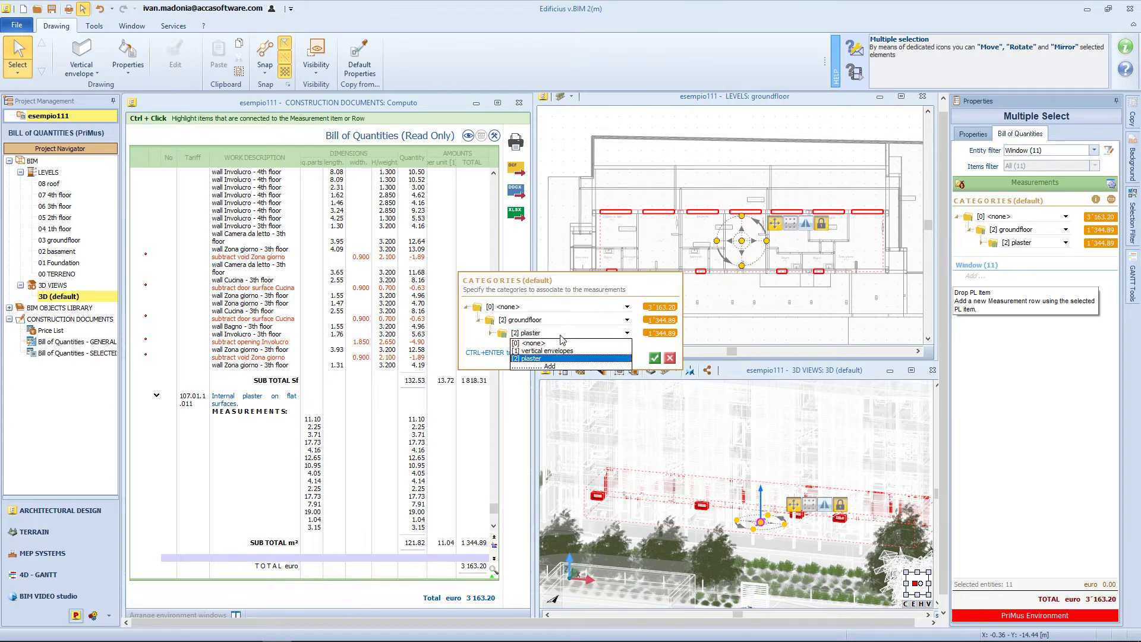
{"action": "left_click", "coordinate": [571, 367]}
{"action": "type", "text": "apertures"}
{"action": "key", "text": "Return"}
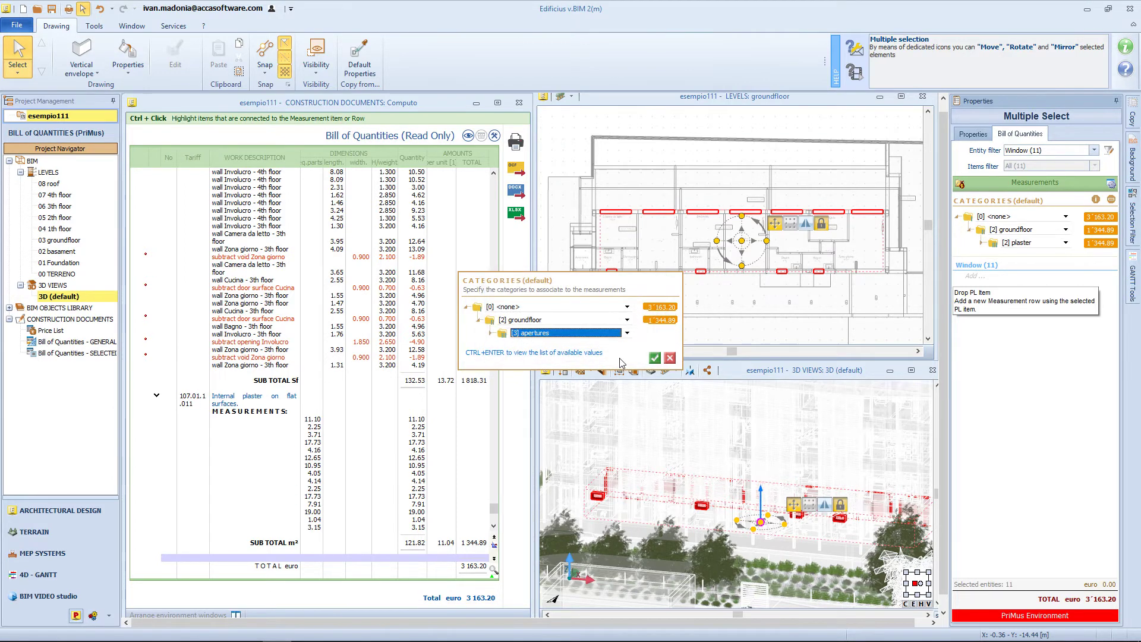
{"action": "left_click", "coordinate": [655, 358]}
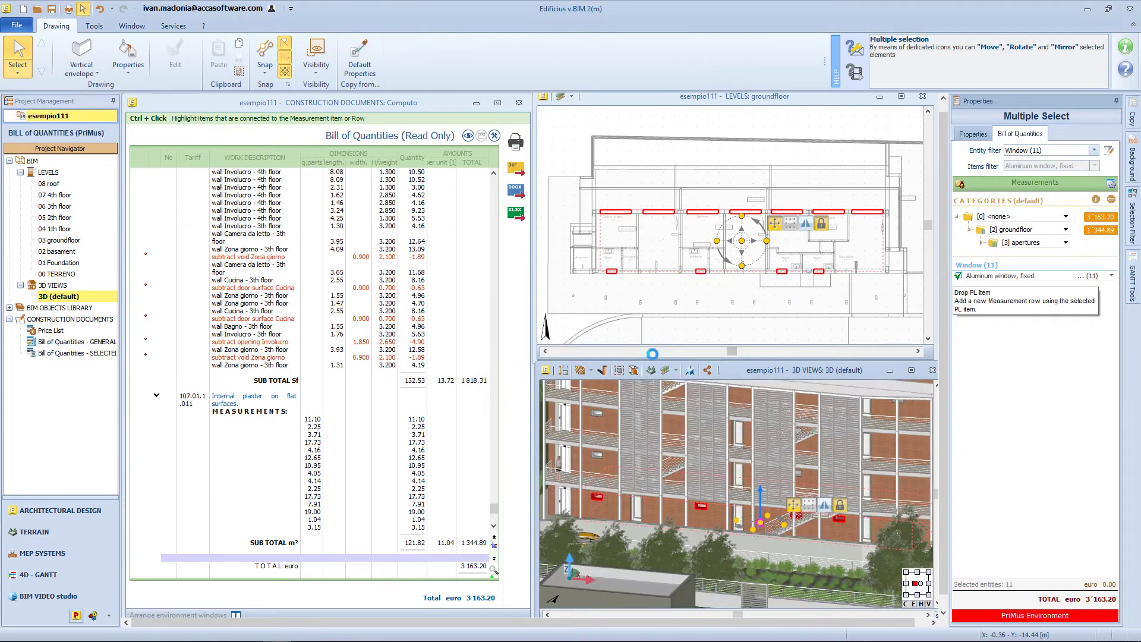
Assign the "Window surface" measurement model to the aluminum window item, close the data editor and deselect the windows.
{"action": "left_click", "coordinate": [616, 304]}
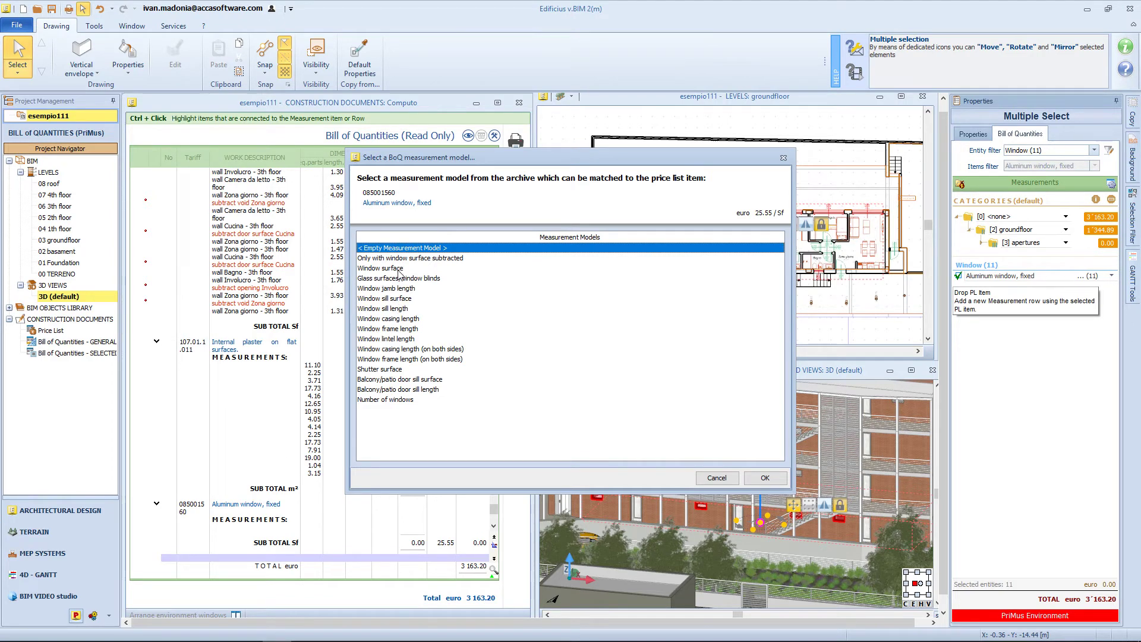
{"action": "double_click", "coordinate": [399, 270]}
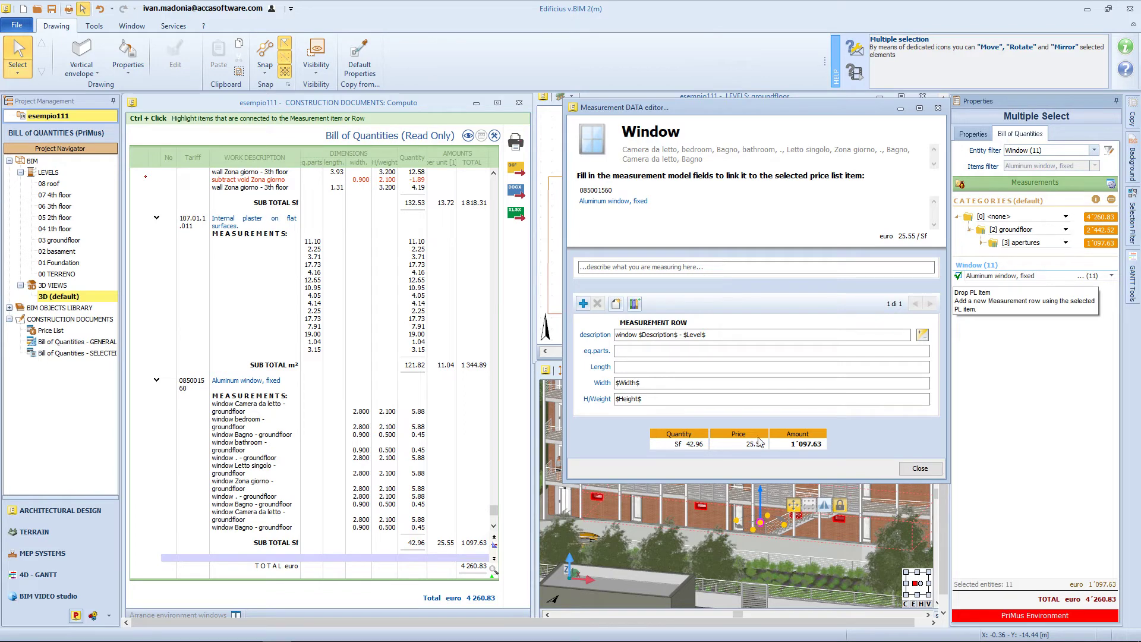
{"action": "left_click", "coordinate": [920, 468]}
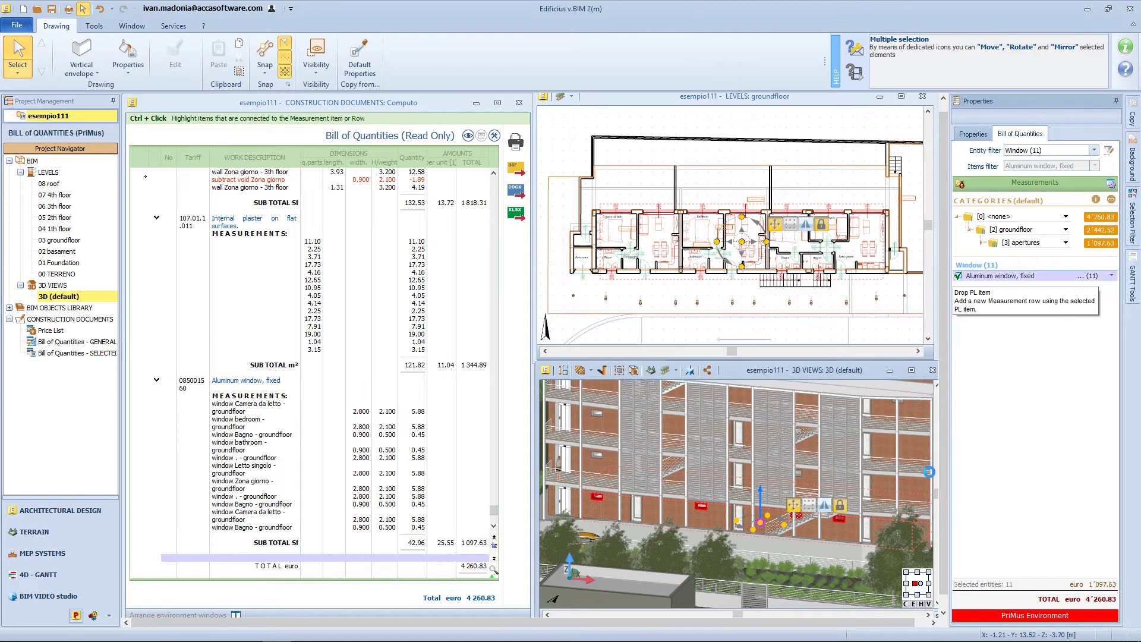
{"action": "key", "text": "Escape"}
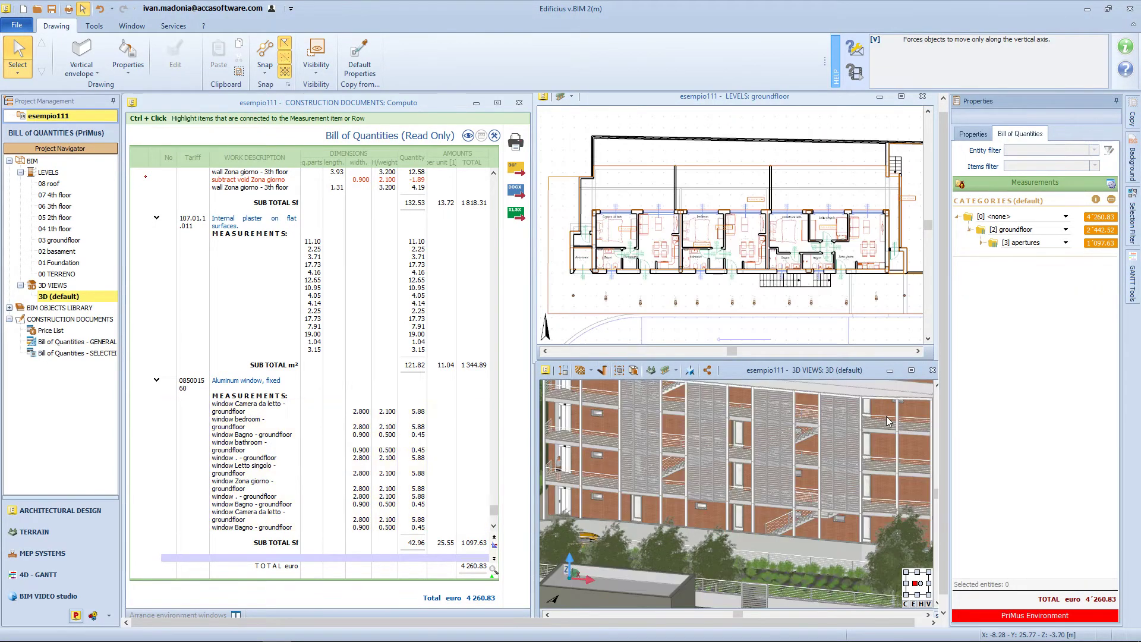
Change the selection filter's entity type to Door.
{"action": "left_click", "coordinate": [1127, 220]}
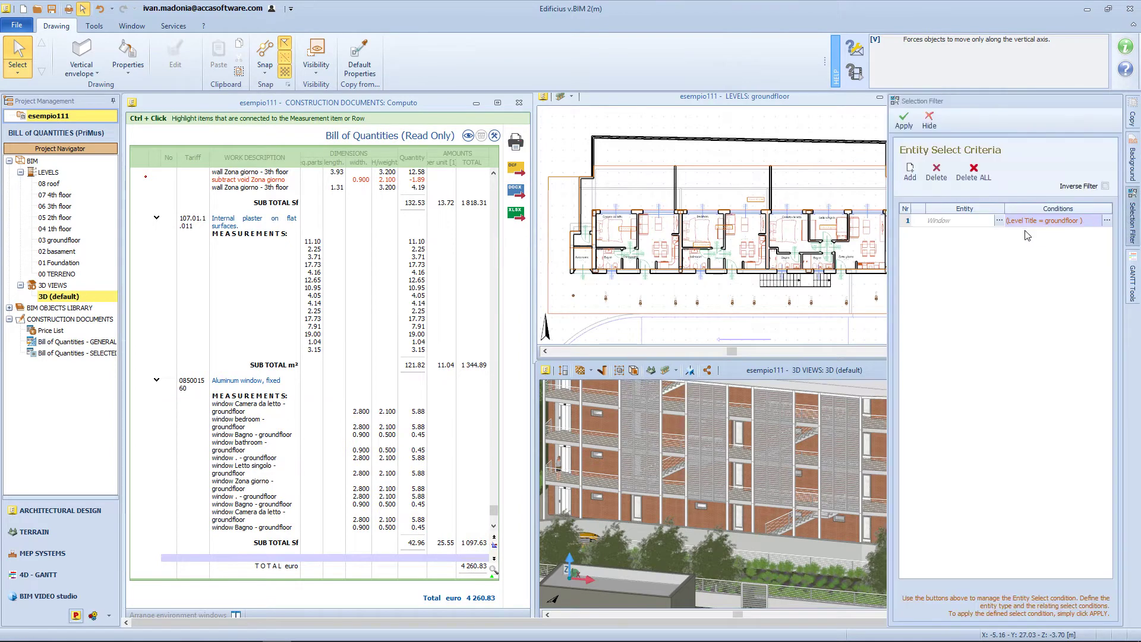
{"action": "left_click", "coordinate": [969, 220]}
{"action": "double_click", "coordinate": [840, 342]}
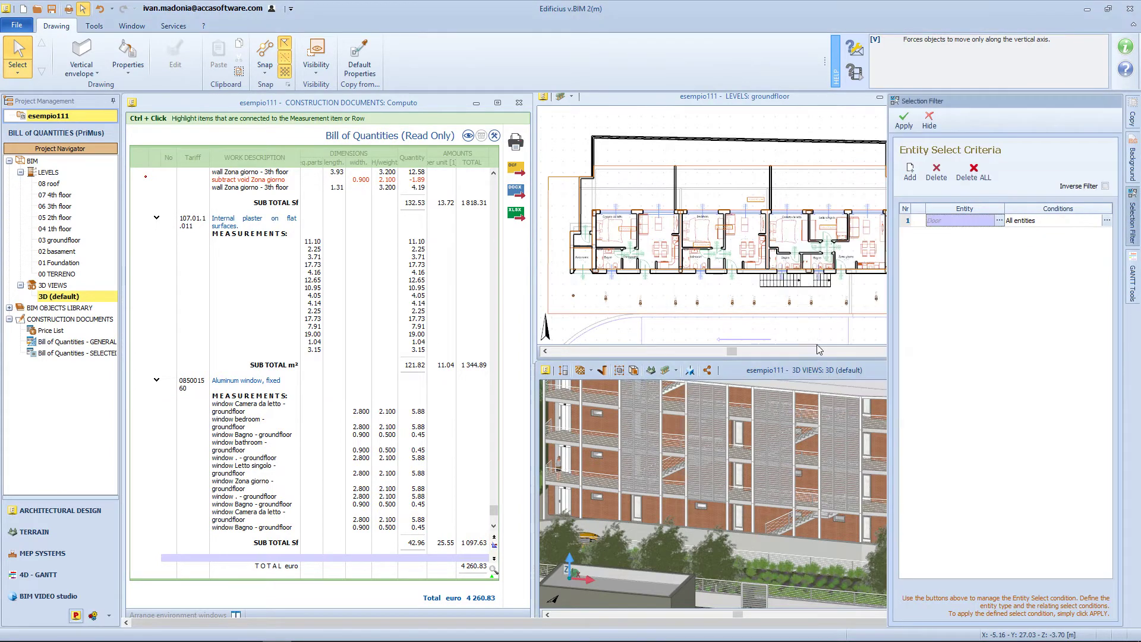
Restrict the door filter to Level Title = groundfloor and apply it to select those doors.
{"action": "left_click", "coordinate": [1105, 221]}
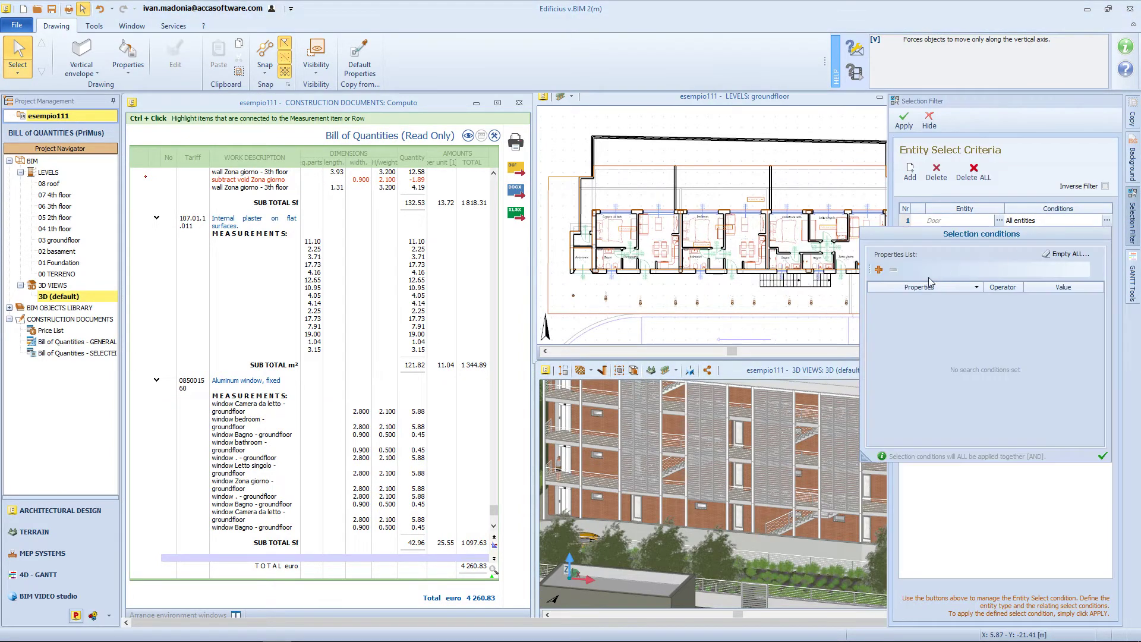
{"action": "left_click", "coordinate": [961, 297]}
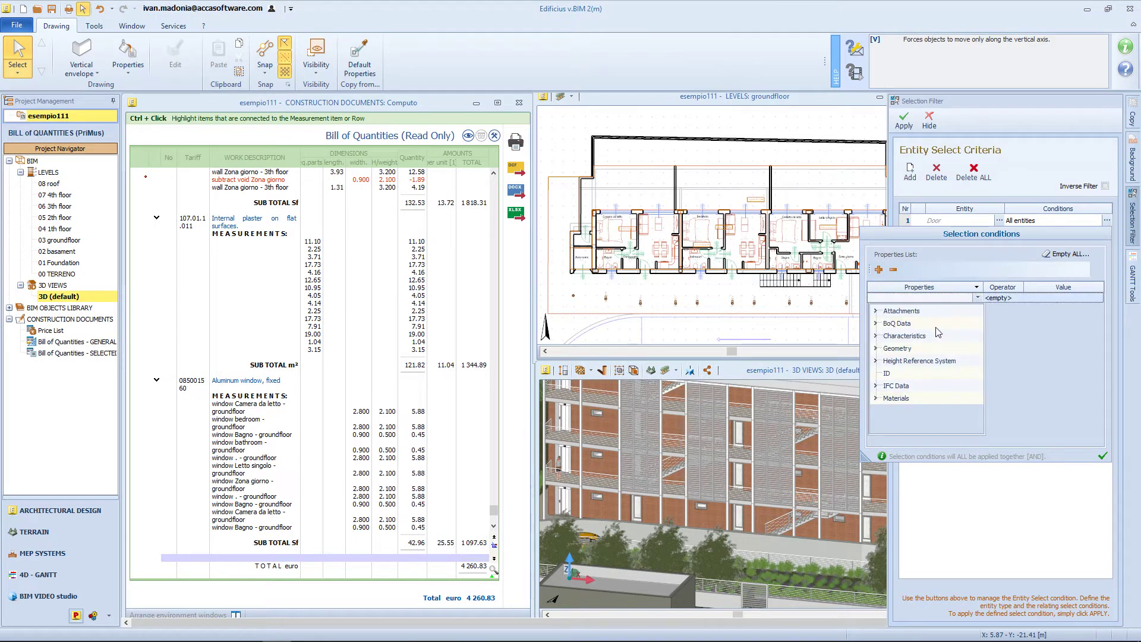
{"action": "left_click", "coordinate": [876, 336]}
{"action": "left_click", "coordinate": [929, 412]}
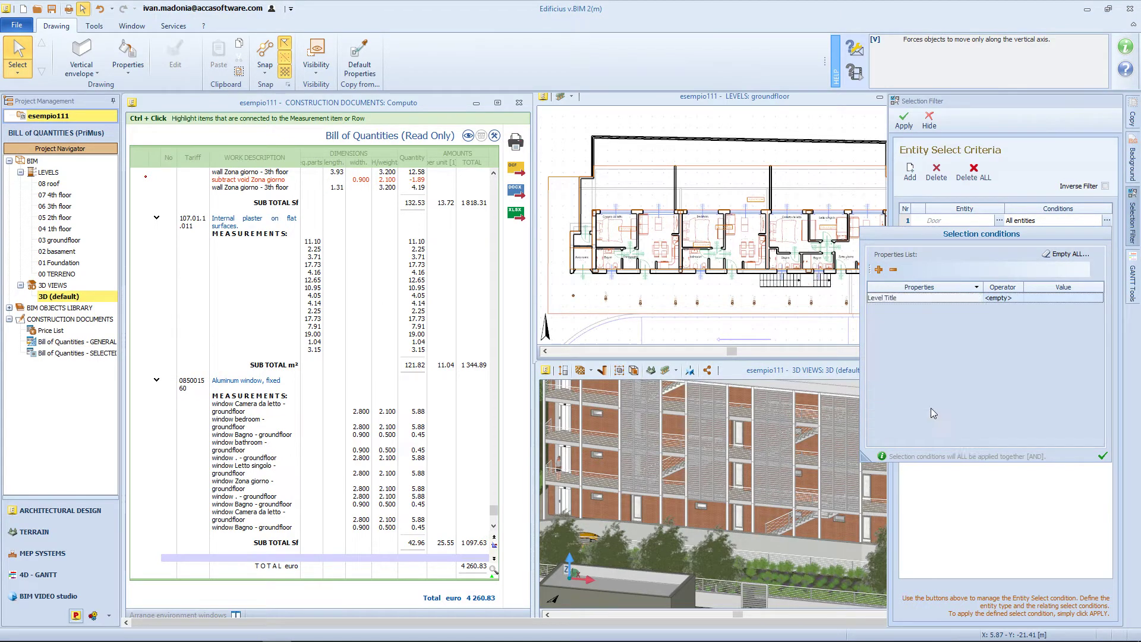
{"action": "left_click", "coordinate": [1090, 301]}
{"action": "left_click", "coordinate": [1098, 300]}
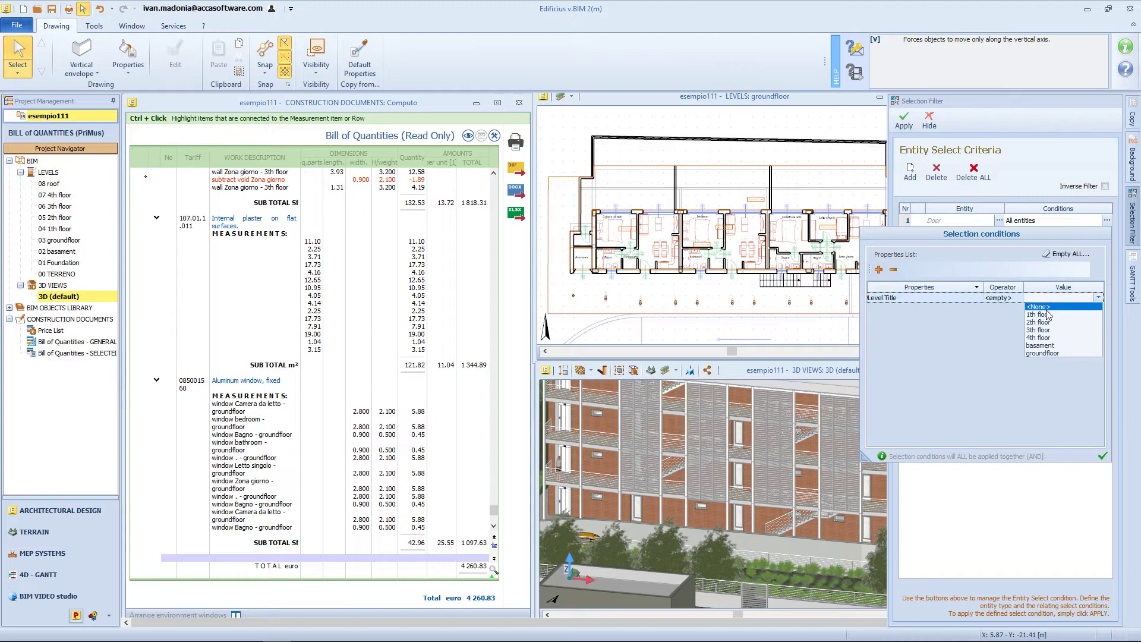
{"action": "left_click", "coordinate": [1050, 353]}
{"action": "left_click", "coordinate": [1103, 456]}
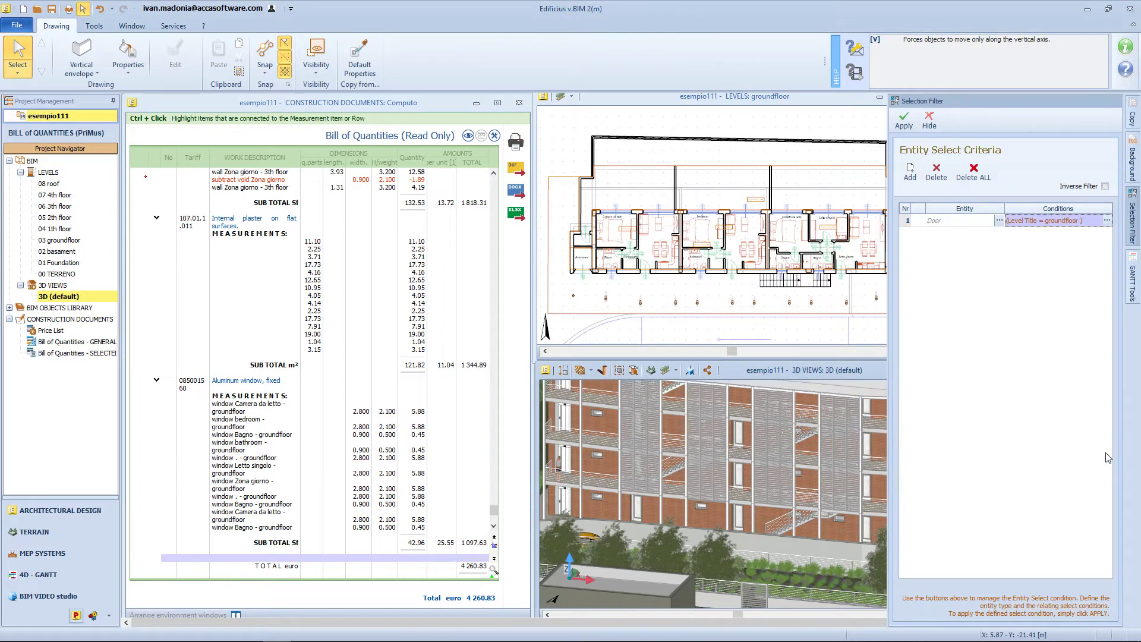
{"action": "left_click", "coordinate": [904, 119]}
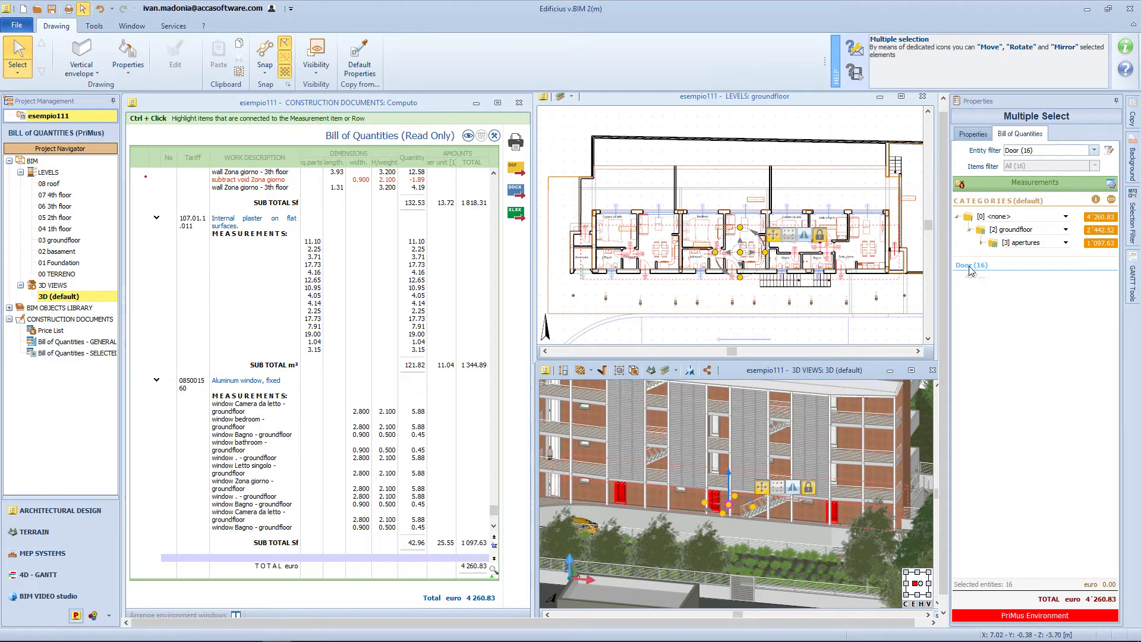
Link the price list item "Aluminum door, complete" to the selected doors under the groundfloor and apertures categories.
{"action": "double_click", "coordinate": [970, 263]}
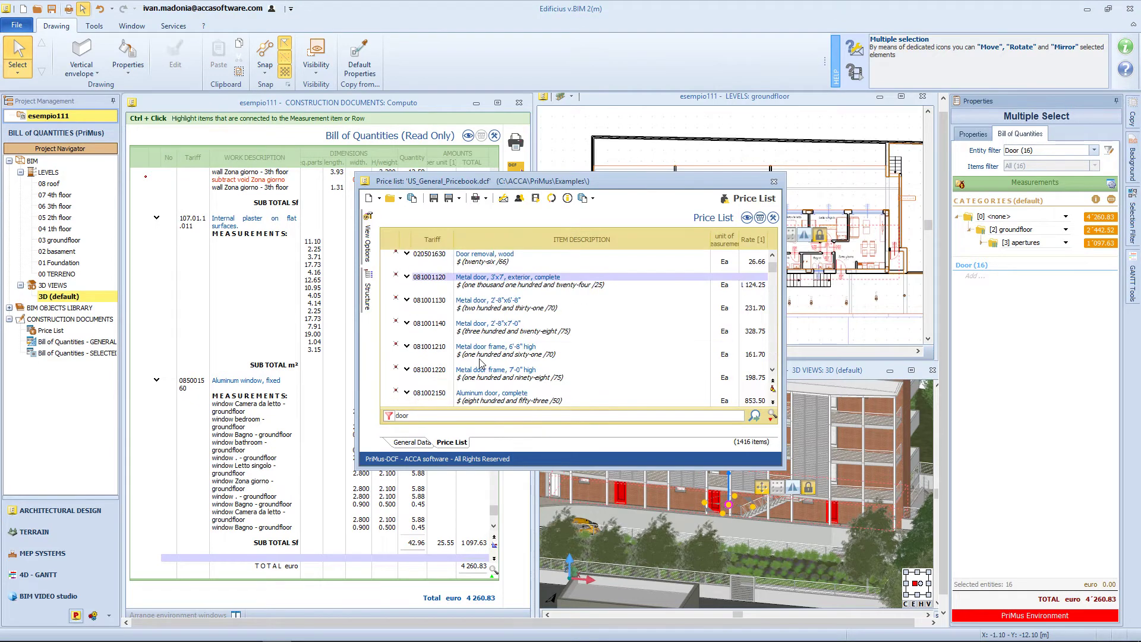
{"action": "scroll", "coordinate": [503, 394], "scroll_direction": "down", "scroll_amount": 1}
{"action": "left_click_drag", "start_coordinate": [442, 387], "coordinate": [973, 257]}
{"action": "left_click", "coordinate": [653, 363]}
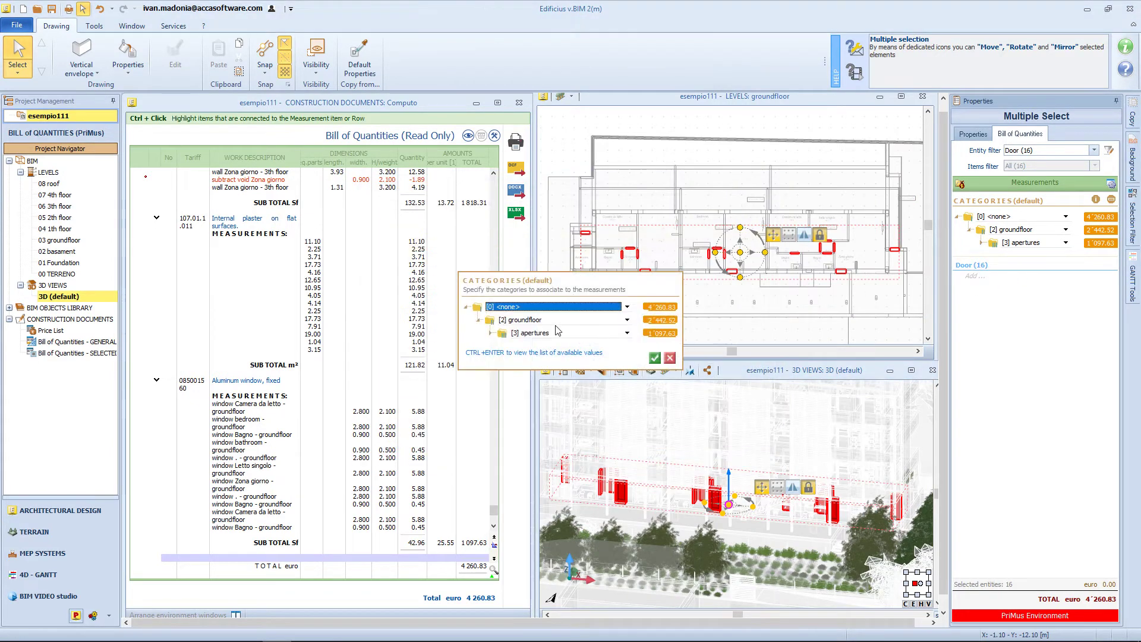
{"action": "left_click", "coordinate": [552, 333]}
{"action": "left_click", "coordinate": [552, 359]}
{"action": "left_click", "coordinate": [654, 358]}
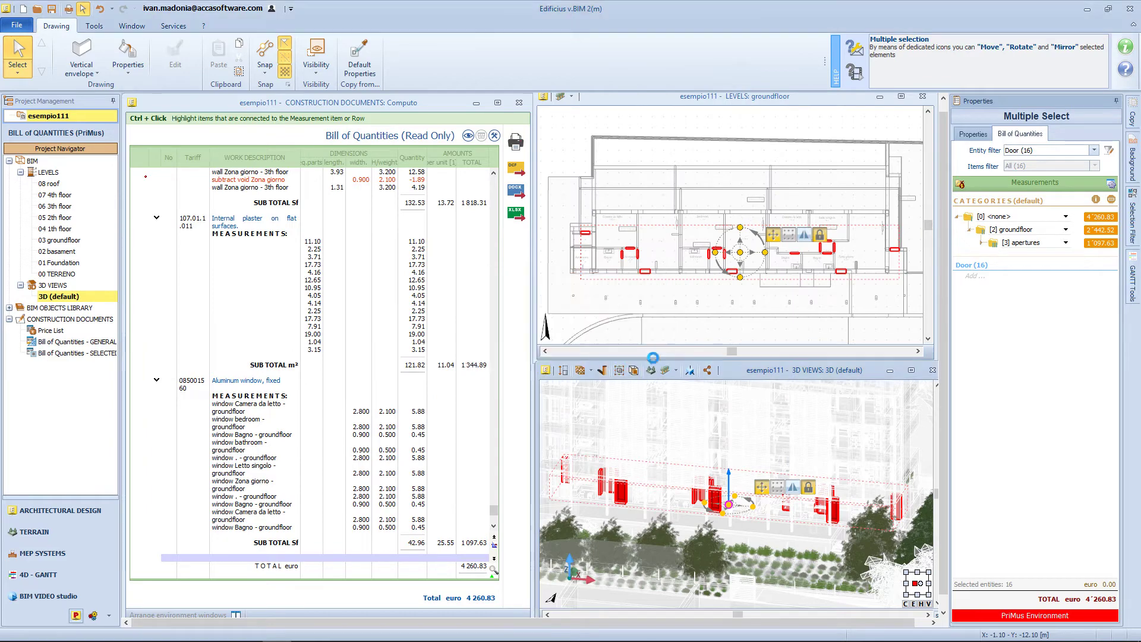
Assign a door measurement model to the aluminum door item and close the measurement data editor.
{"action": "left_click", "coordinate": [615, 304]}
{"action": "double_click", "coordinate": [384, 269]}
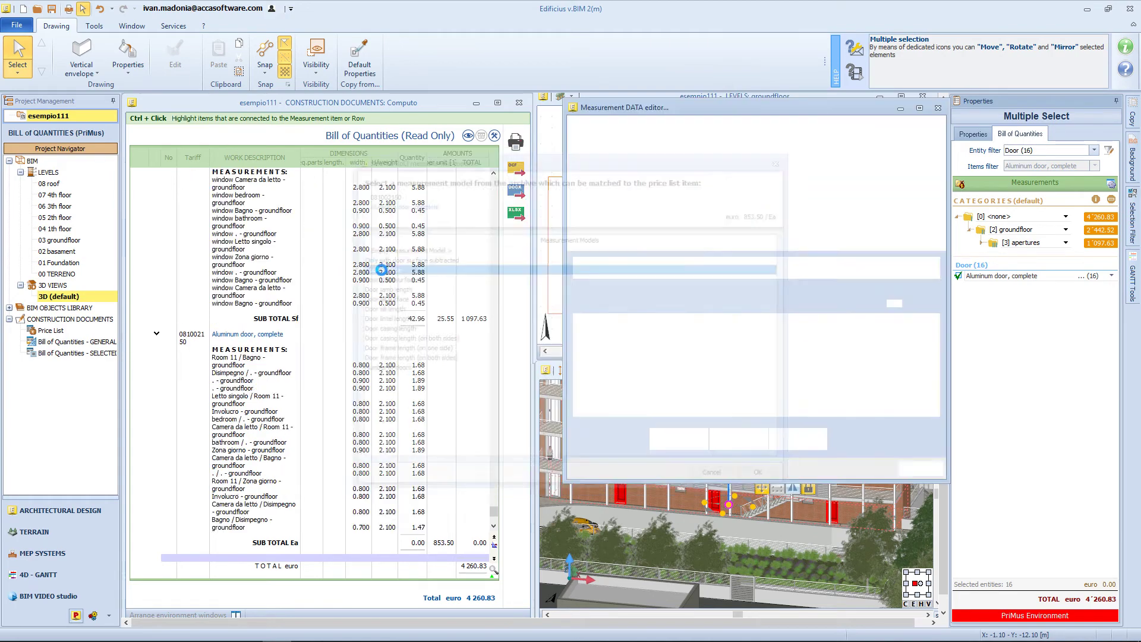
{"action": "left_click", "coordinate": [917, 470]}
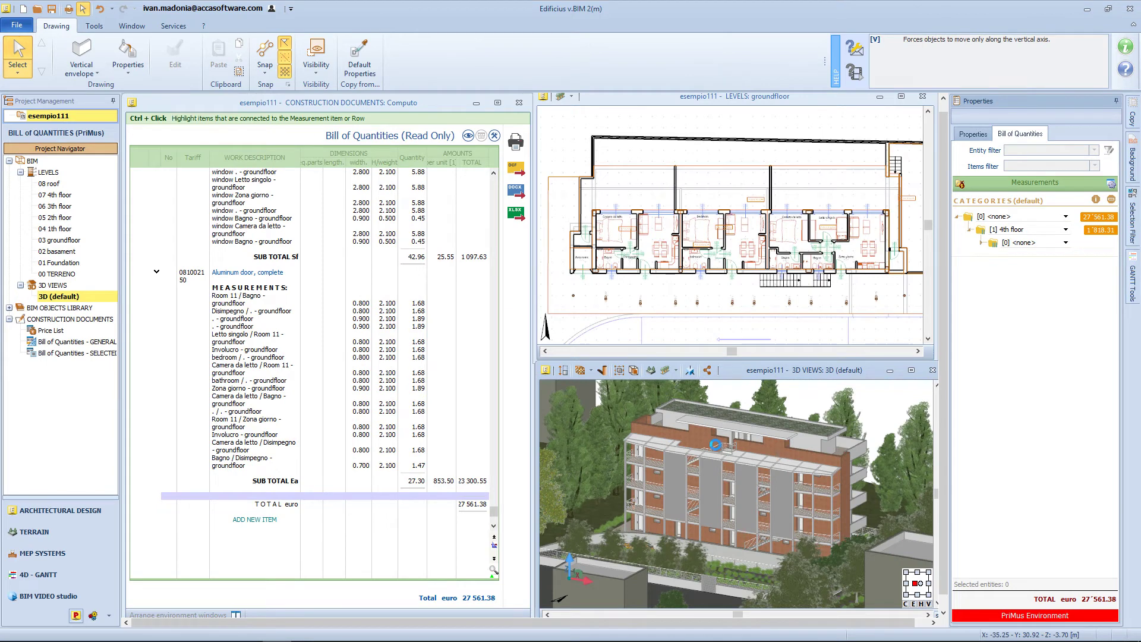
Select a railing near the top of the building in the 3D view and filter the price list by "railing".
{"action": "left_click", "coordinate": [716, 447]}
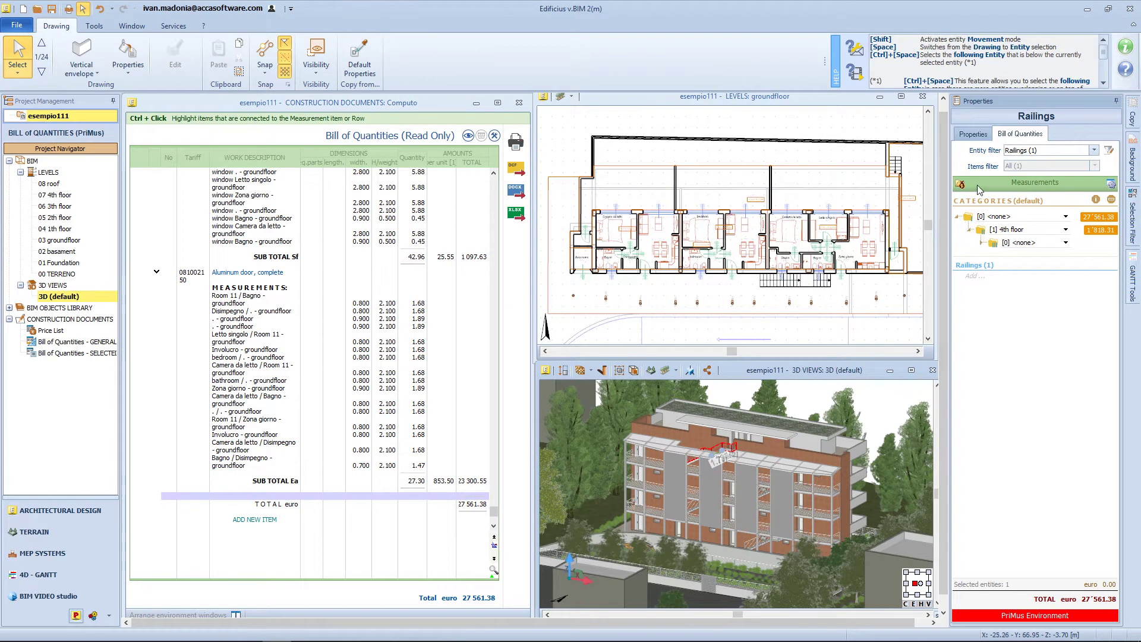
{"action": "left_click", "coordinate": [961, 184]}
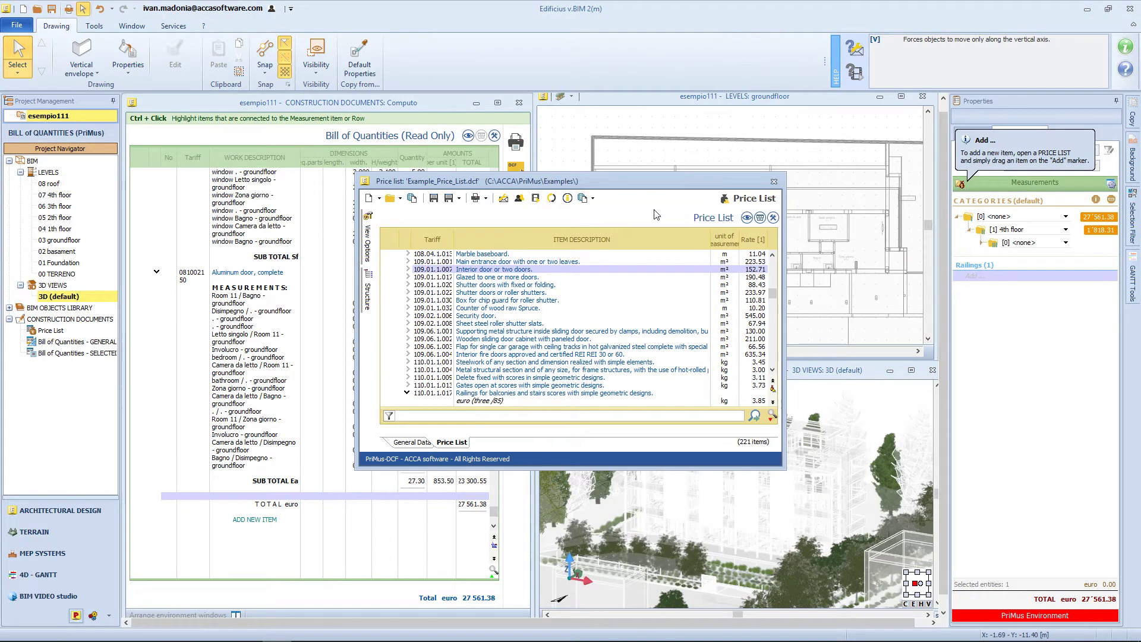
{"action": "left_click", "coordinate": [467, 415]}
{"action": "type", "text": "railing"}
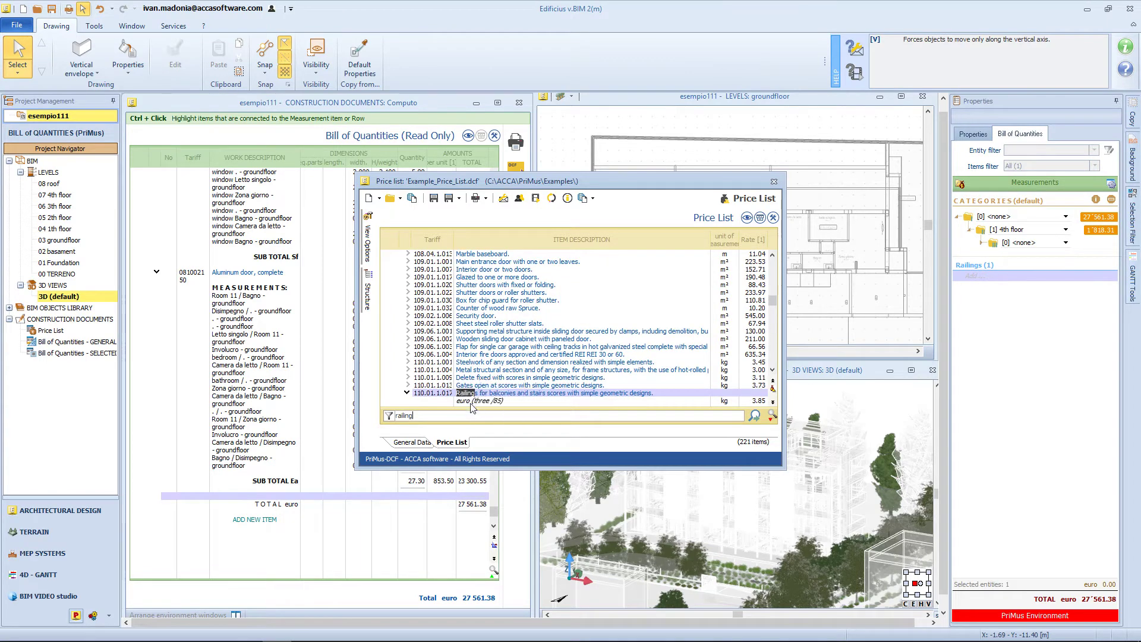
{"action": "left_click", "coordinate": [388, 416]}
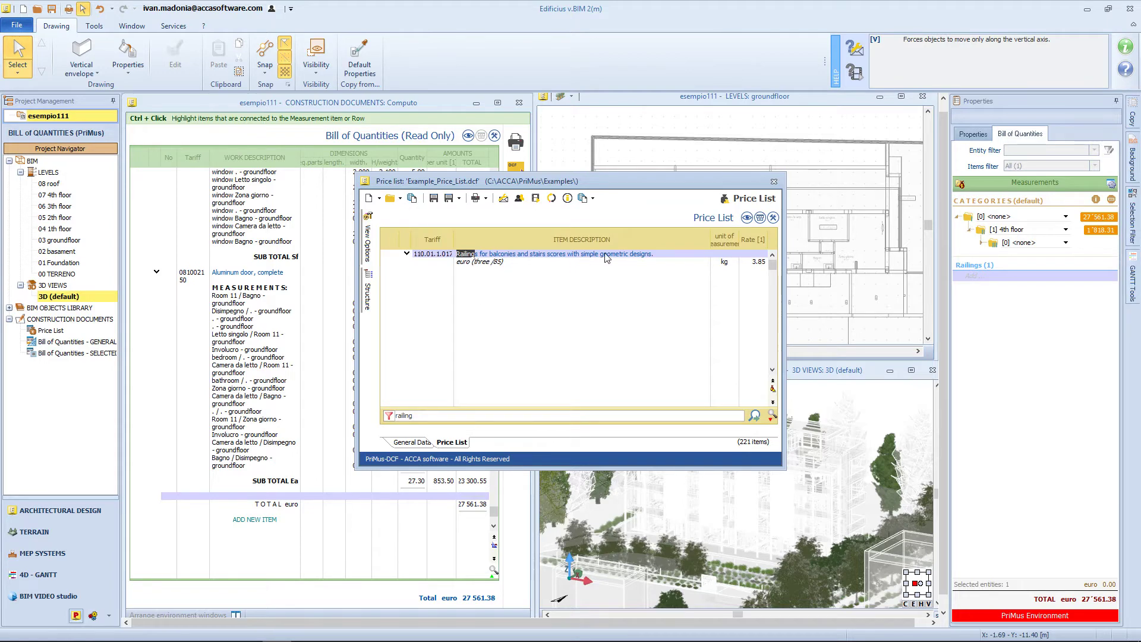
Link the "Railings for balconies and stairs" item to the railing under the 4th floor category with a new subcategory "railings".
{"action": "left_click_drag", "start_coordinate": [613, 257], "coordinate": [971, 265]}
{"action": "left_click", "coordinate": [581, 334]}
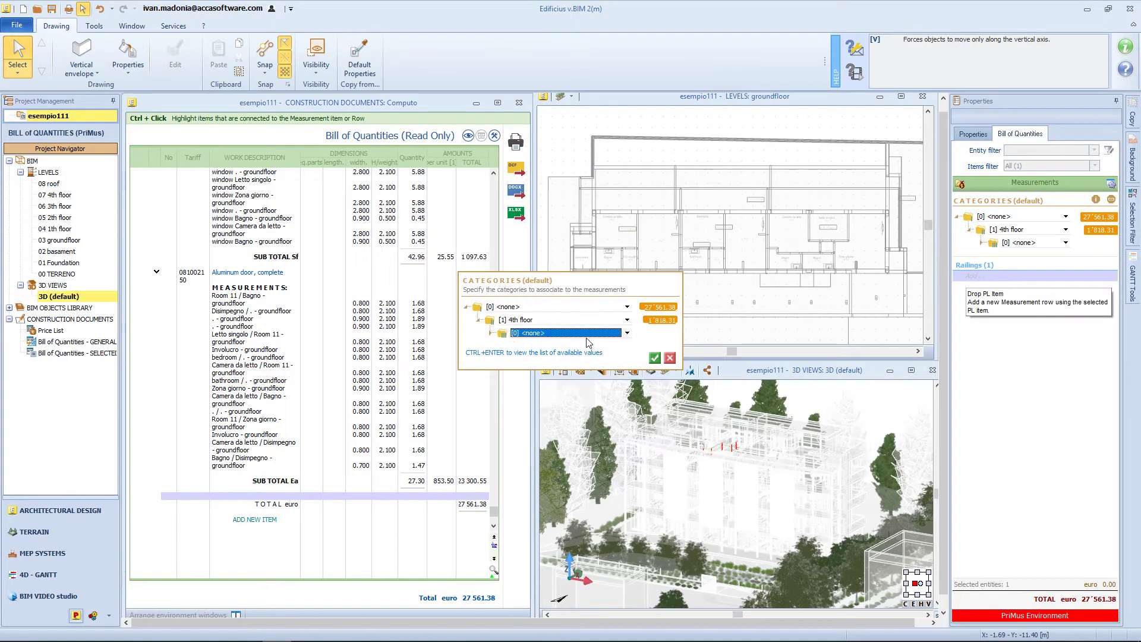
{"action": "left_click", "coordinate": [628, 334]}
{"action": "left_click", "coordinate": [612, 372]}
{"action": "type", "text": "railings"}
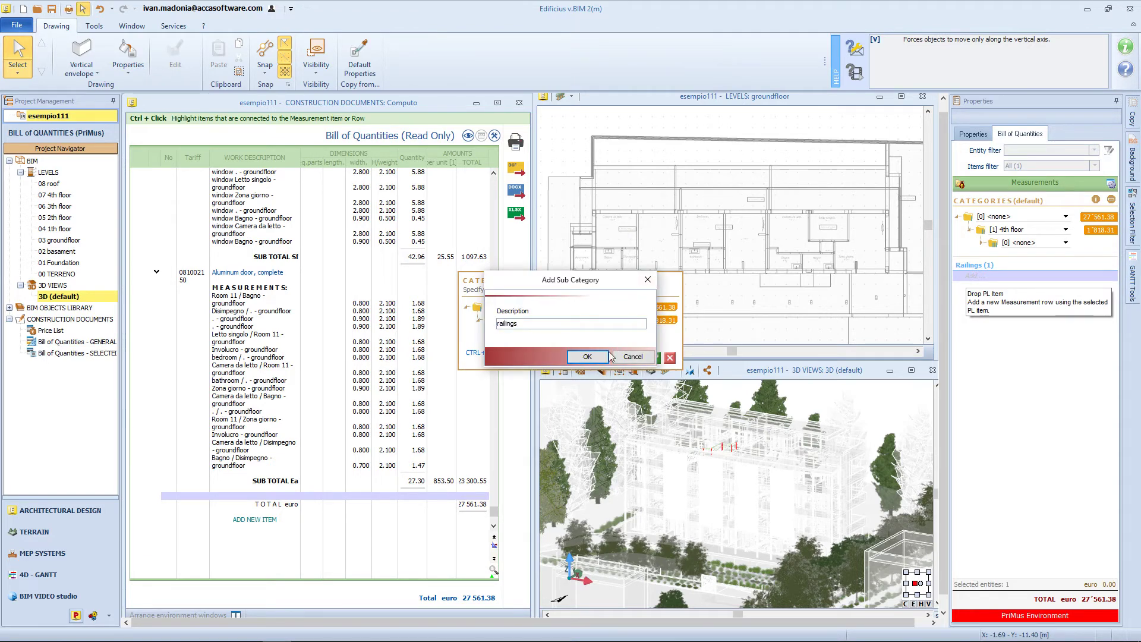
{"action": "left_click", "coordinate": [602, 357]}
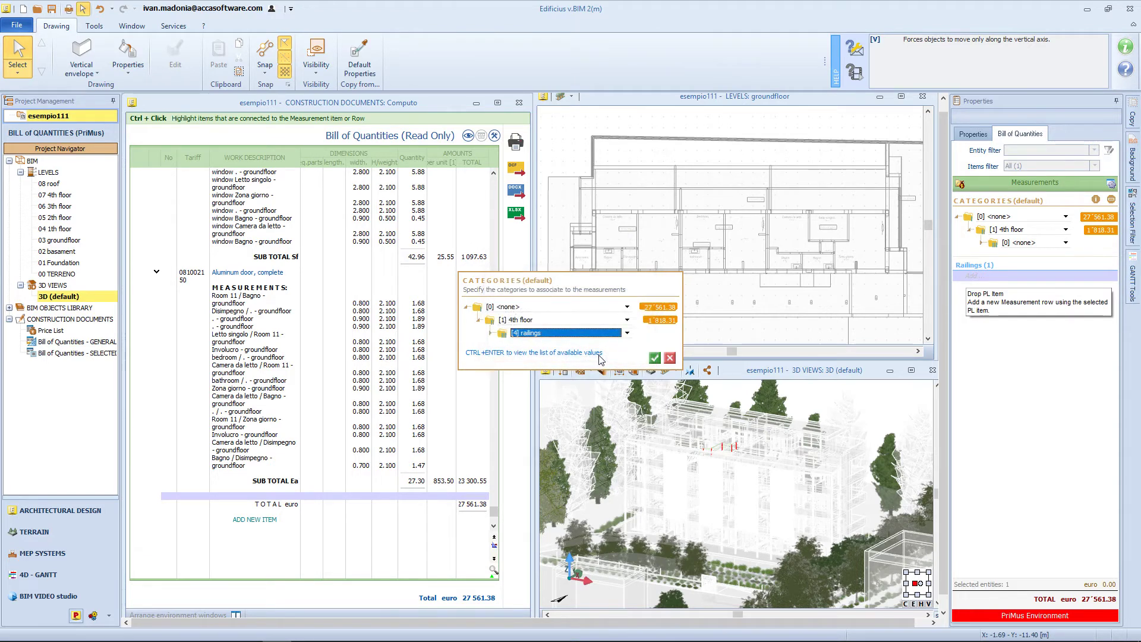
{"action": "left_click", "coordinate": [654, 357]}
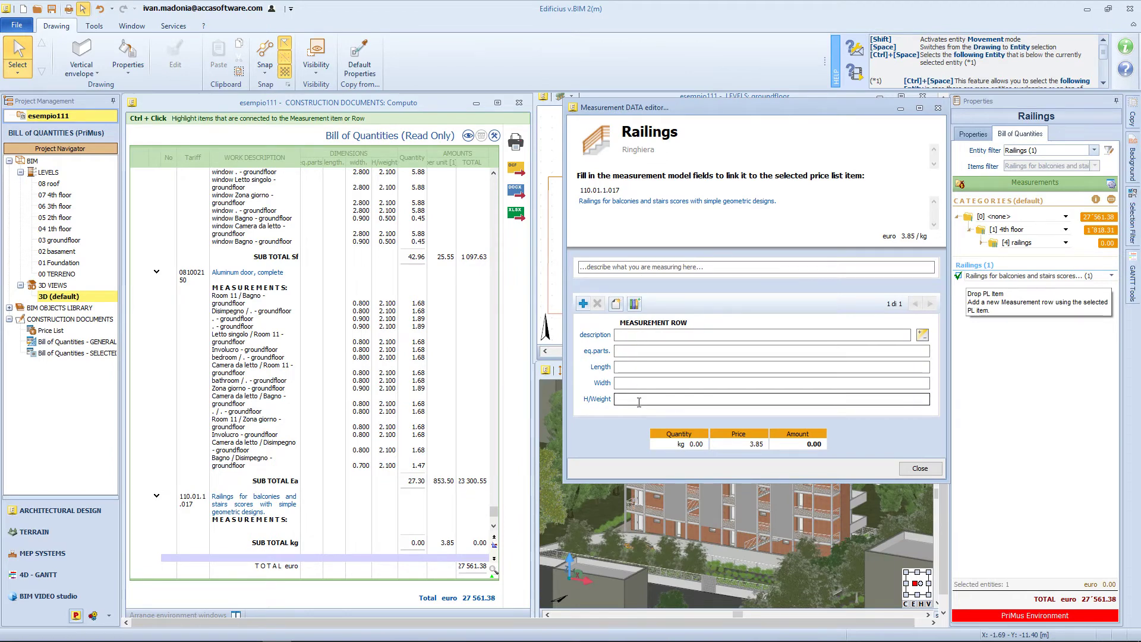
Describe the measurement row as "railings" and insert the railing's Length variable as its length.
{"action": "left_click", "coordinate": [632, 336]}
{"action": "type", "text": "railings"}
{"action": "key", "text": "Return"}
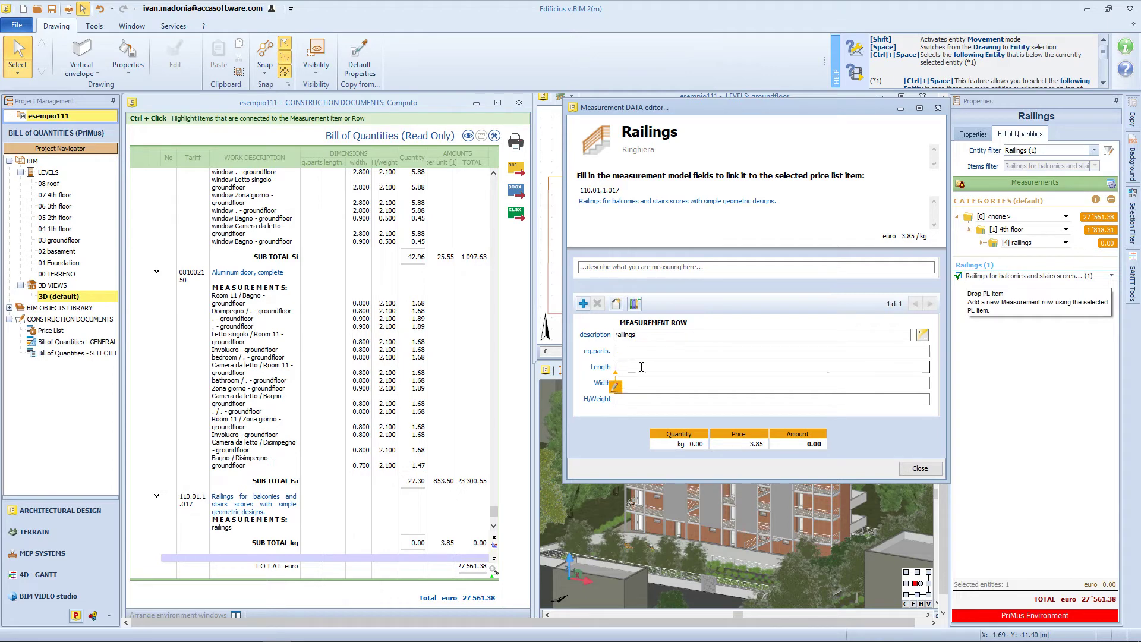
{"action": "left_click", "coordinate": [616, 386]}
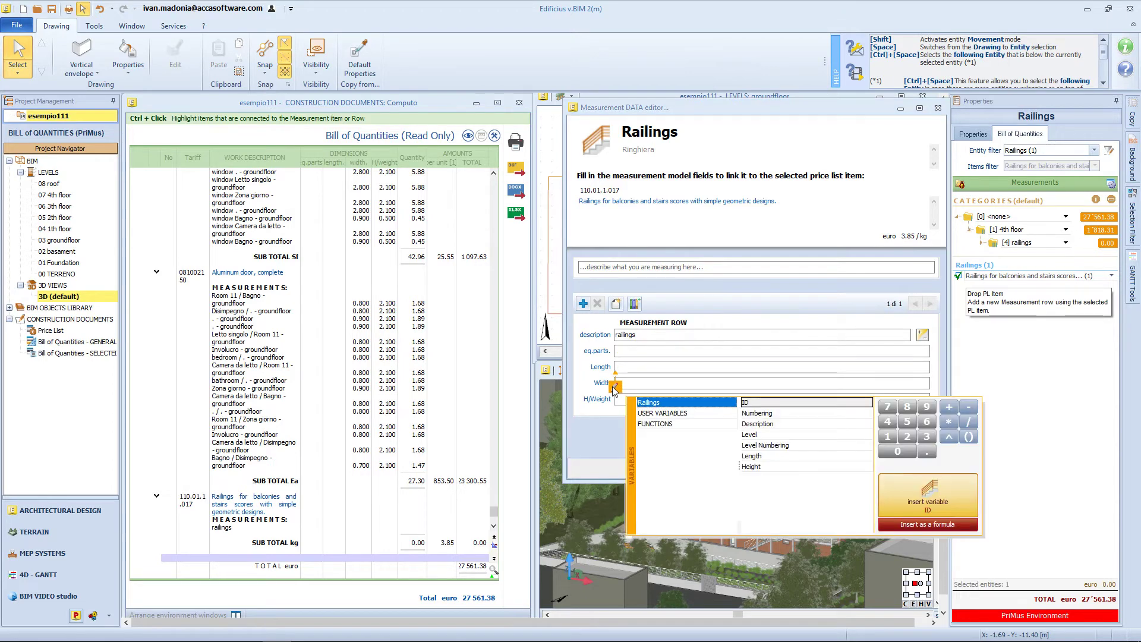
{"action": "double_click", "coordinate": [752, 456]}
{"action": "left_click", "coordinate": [722, 365]}
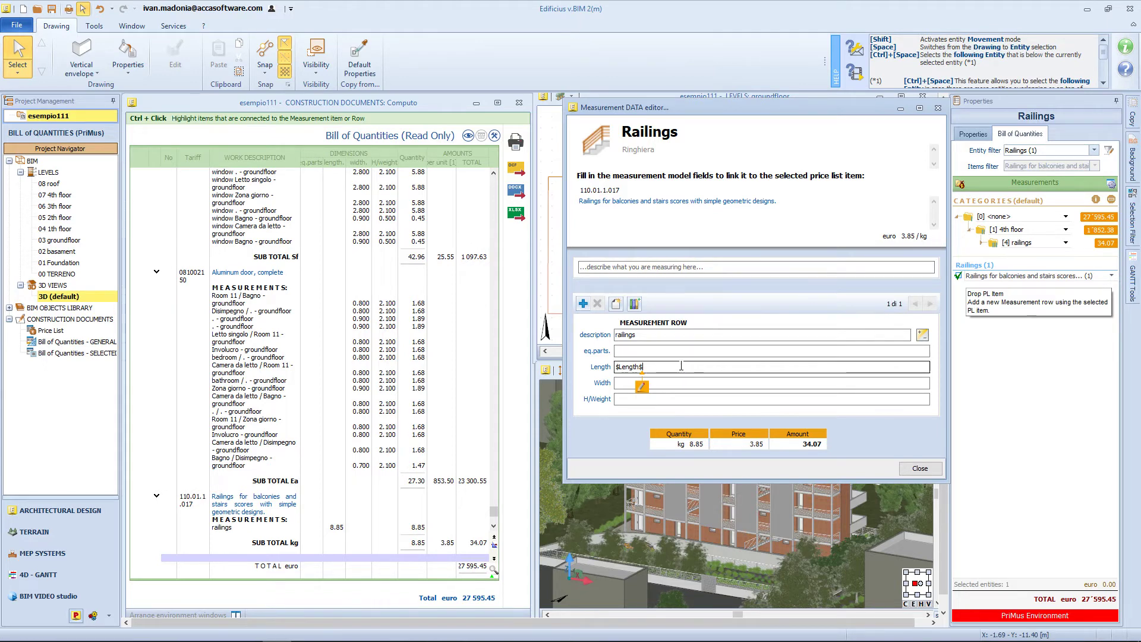
Create a numeric user variable named incKG without a unit of measure for the length value.
{"action": "left_click_drag", "start_coordinate": [703, 367], "coordinate": [598, 367]}
{"action": "left_click", "coordinate": [617, 387]}
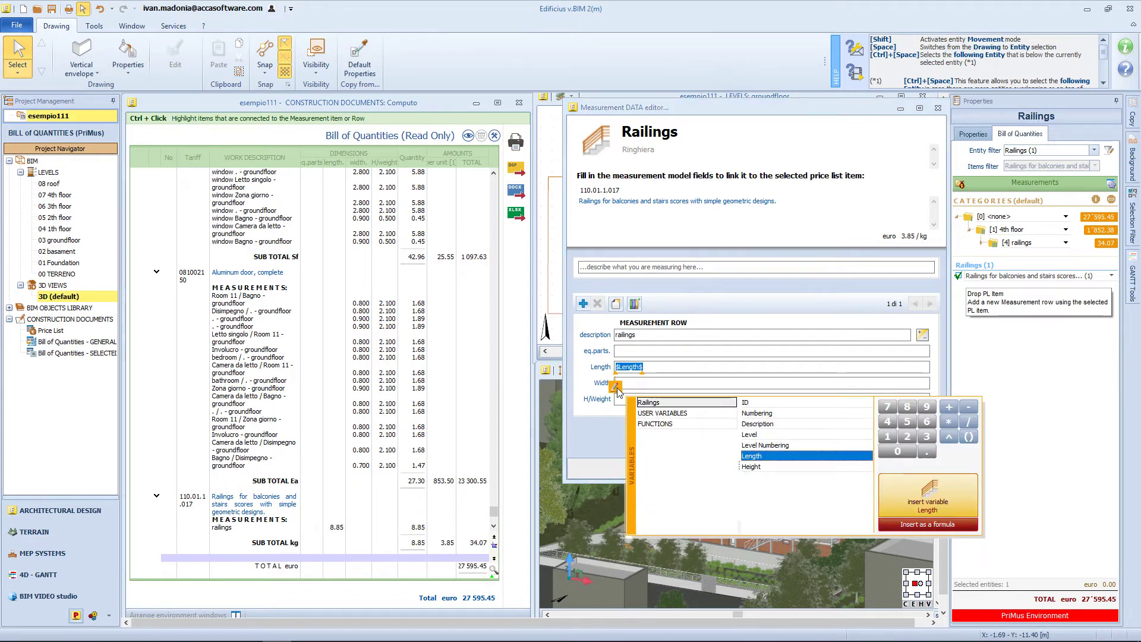
{"action": "left_click", "coordinate": [696, 414]}
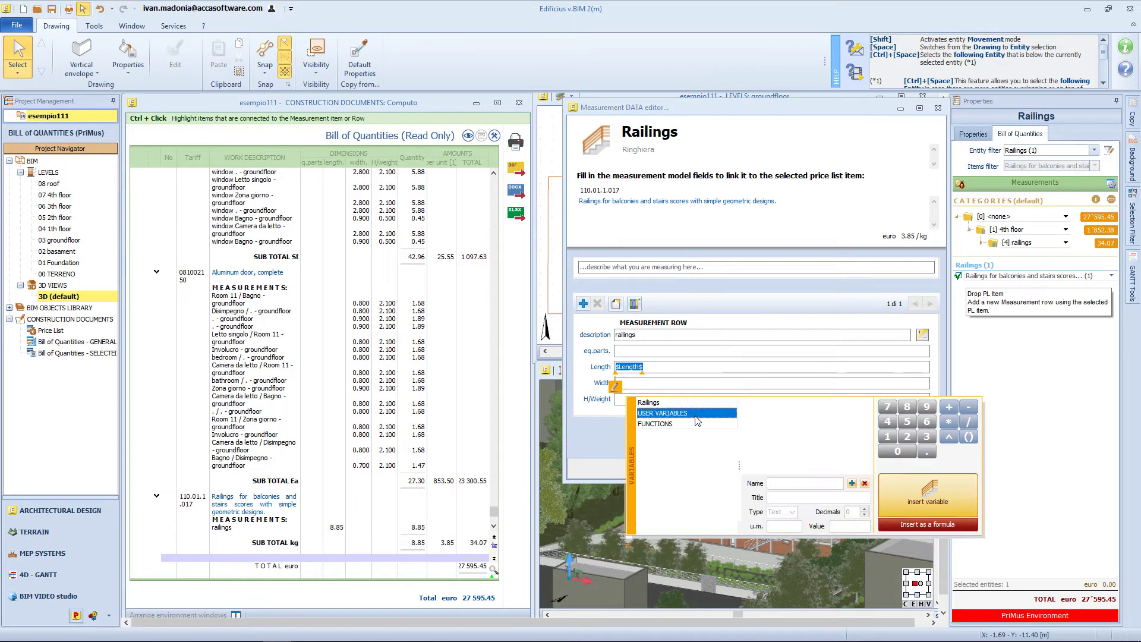
{"action": "left_click", "coordinate": [852, 482]}
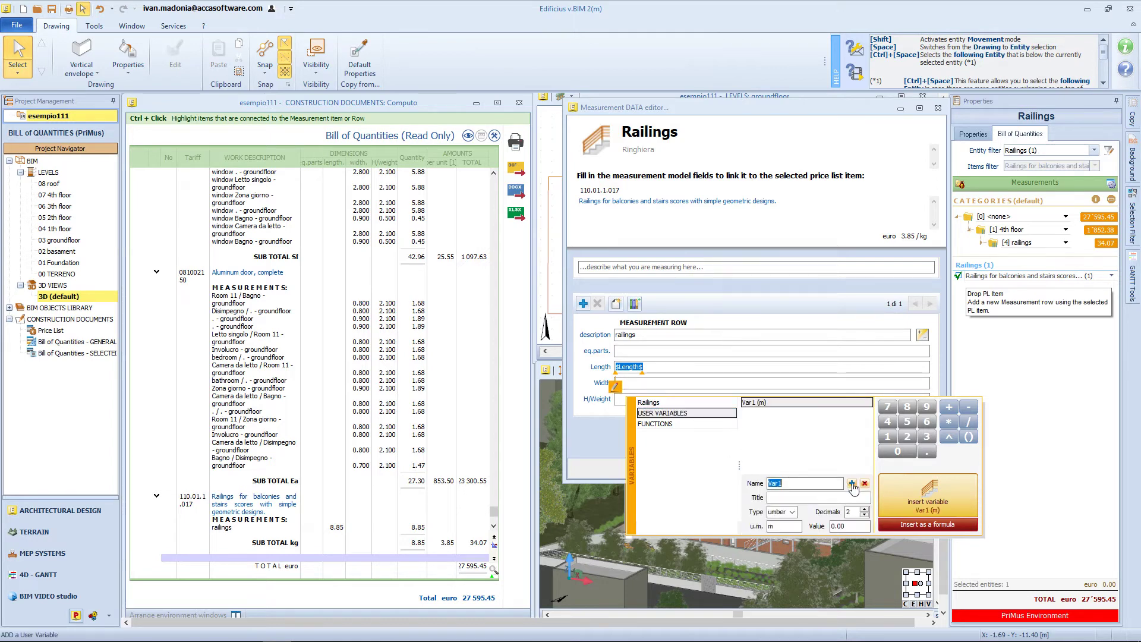
{"action": "left_click", "coordinate": [788, 482]}
{"action": "type", "text": "incKG"}
{"action": "left_click_drag", "start_coordinate": [791, 527], "coordinate": [754, 517]}
{"action": "key", "text": "Tab"}
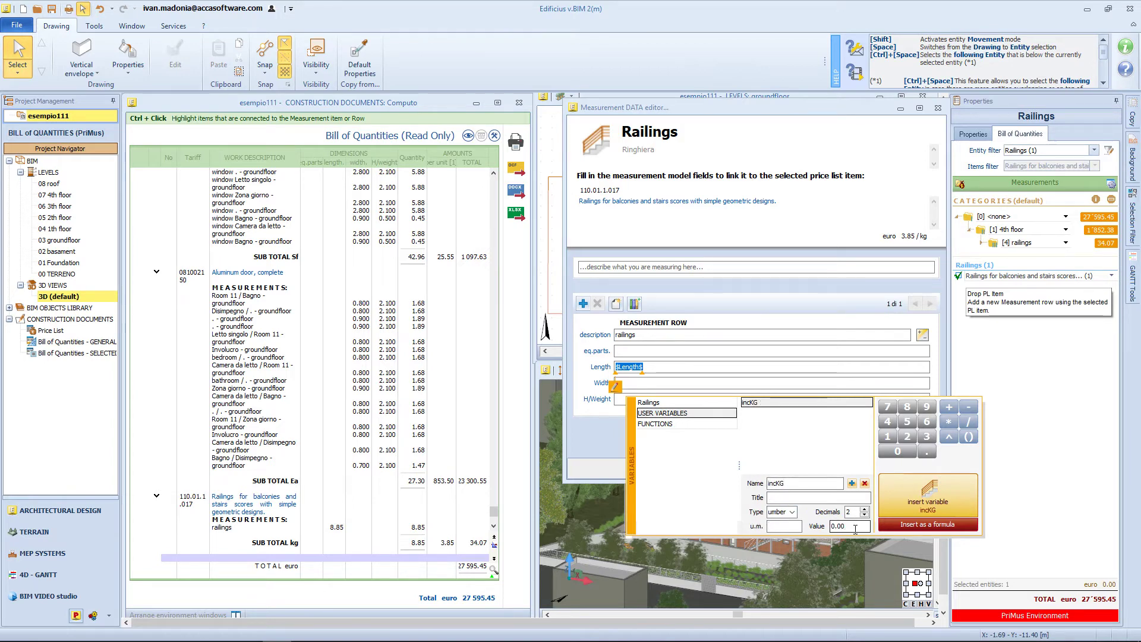
Replace the row's length with the formula $incKG$*$Length$ and close the measurement data editor.
{"action": "double_click", "coordinate": [765, 405]}
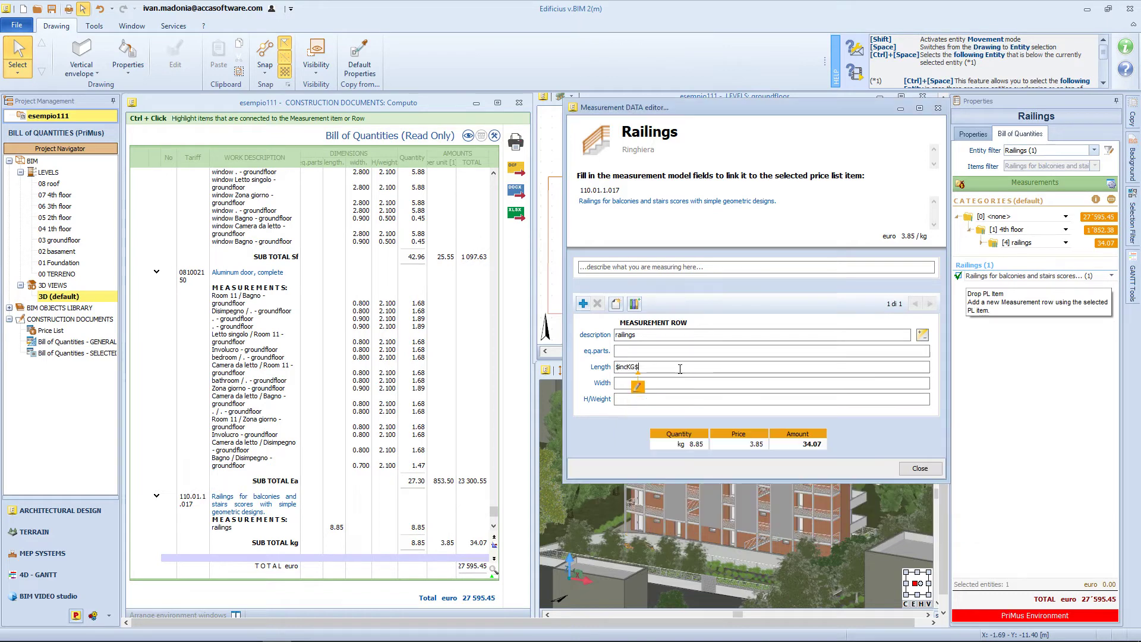
{"action": "type", "text": "*"}
{"action": "left_click", "coordinate": [640, 387]}
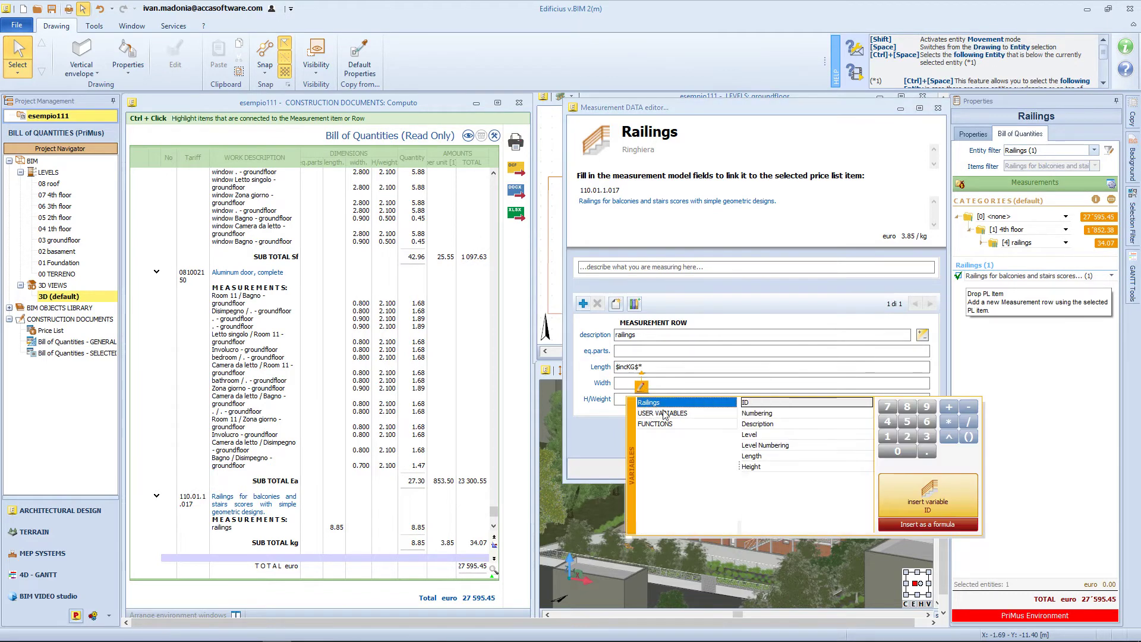
{"action": "left_click", "coordinate": [808, 456]}
{"action": "left_click", "coordinate": [778, 385]}
{"action": "left_click", "coordinate": [750, 368]}
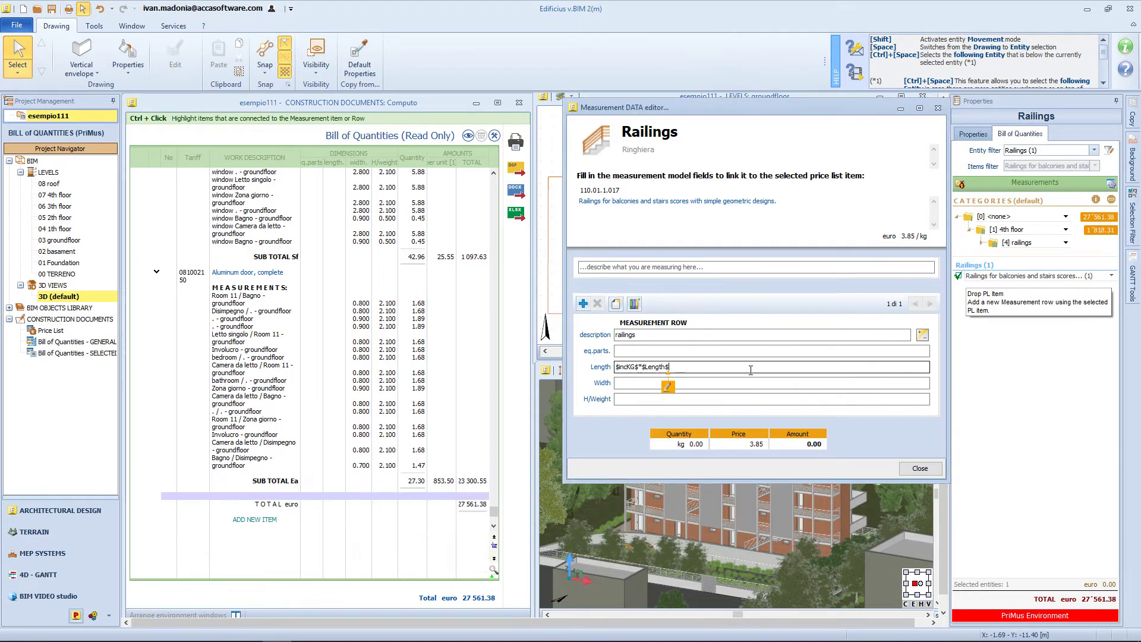
{"action": "left_click", "coordinate": [920, 469]}
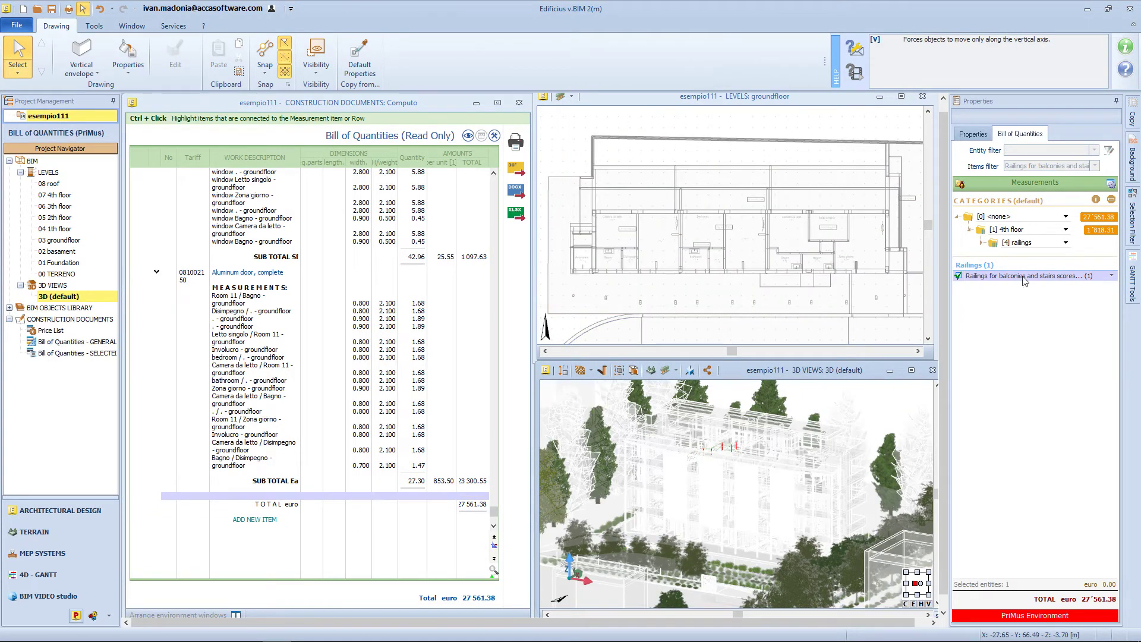
Expand the railing's linked item and set its incKG variable to 20.
{"action": "left_click", "coordinate": [1112, 276]}
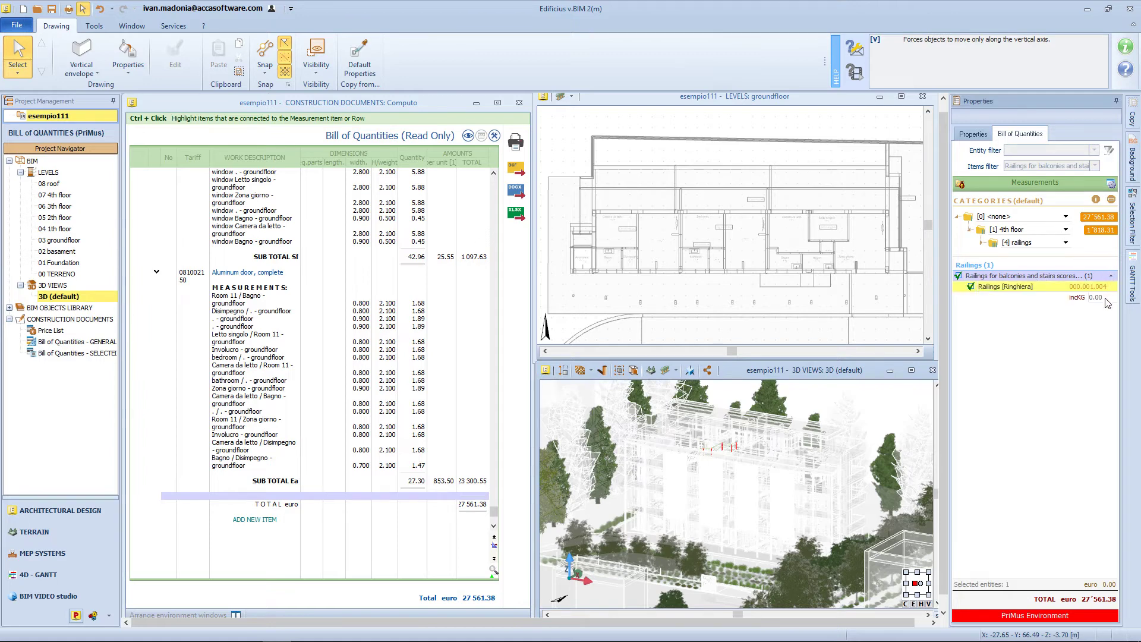
{"action": "left_click", "coordinate": [1100, 298]}
{"action": "type", "text": "20"}
{"action": "key", "text": "Return"}
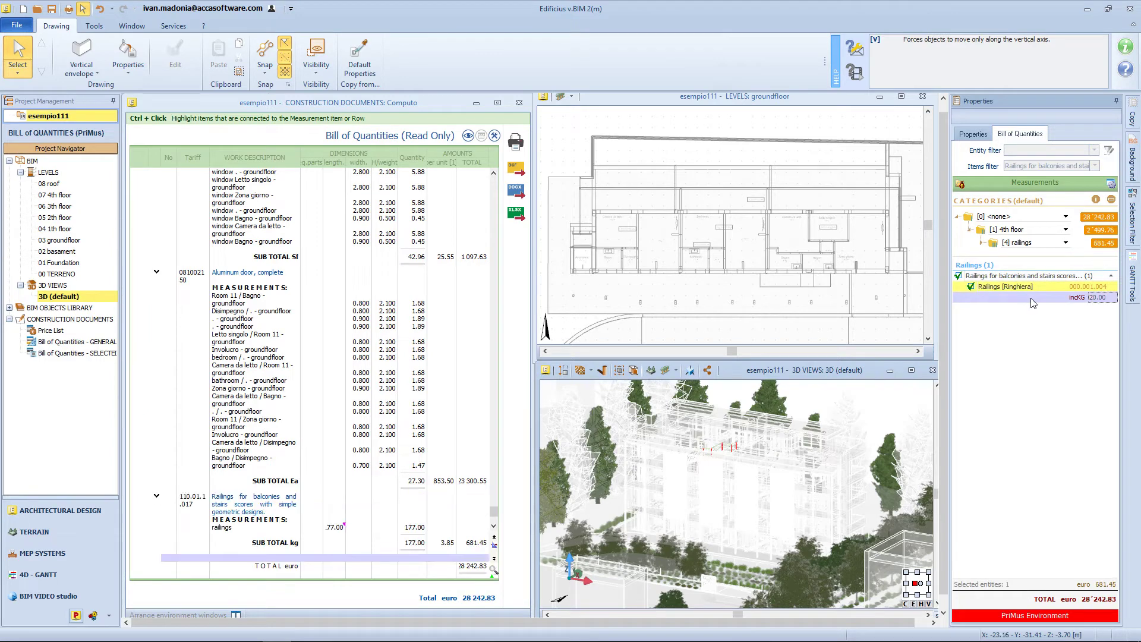
Select all entities in the model and extend the "Railings for balconies and stairs" item to every railing.
{"action": "left_click", "coordinate": [898, 390]}
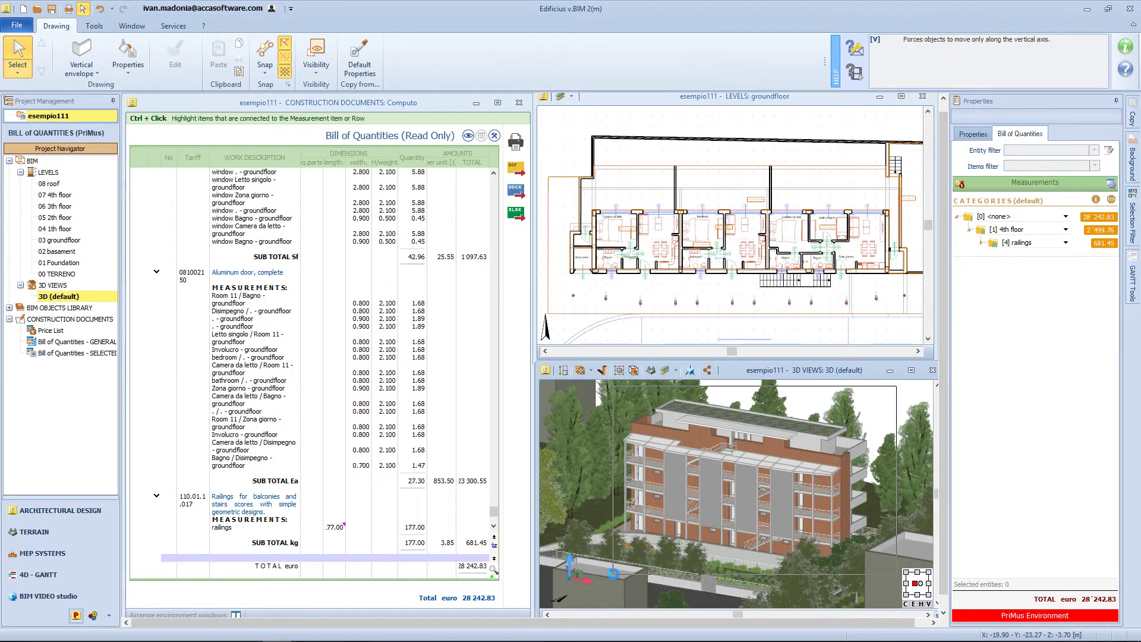
{"action": "key", "text": "ctrl+a"}
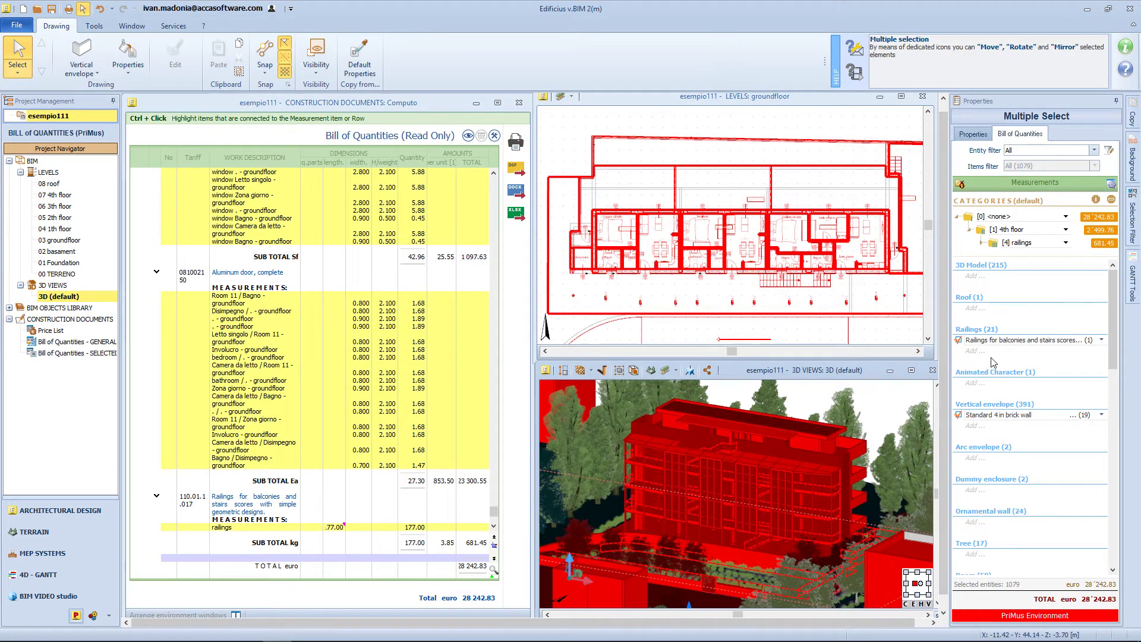
{"action": "left_click_drag", "start_coordinate": [1112, 319], "coordinate": [1068, 312]}
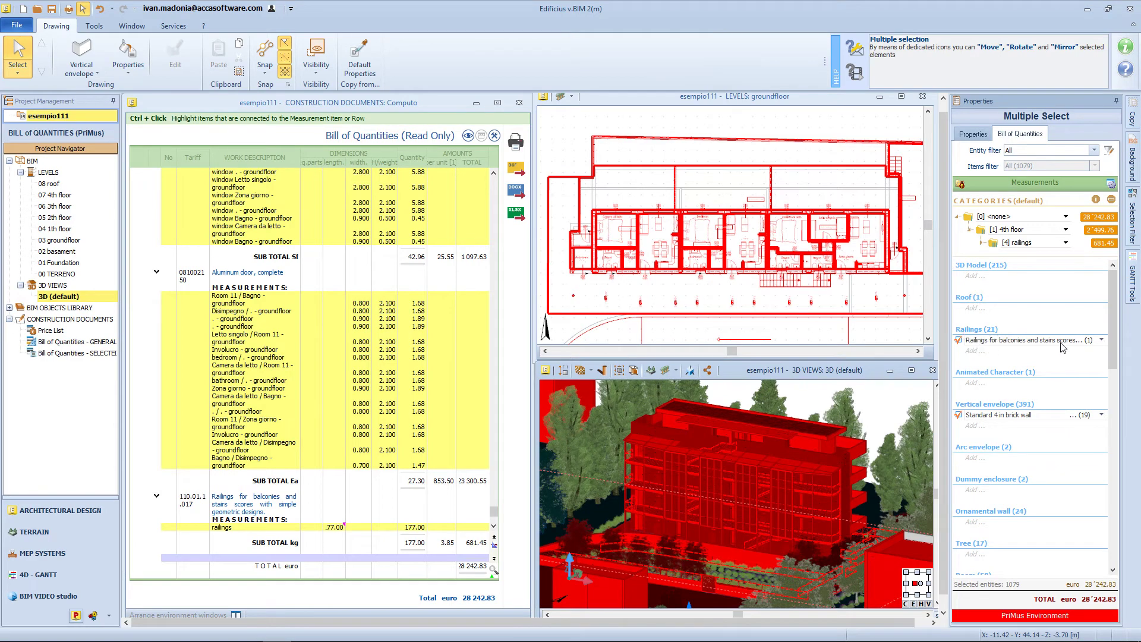
{"action": "left_click", "coordinate": [1101, 340]}
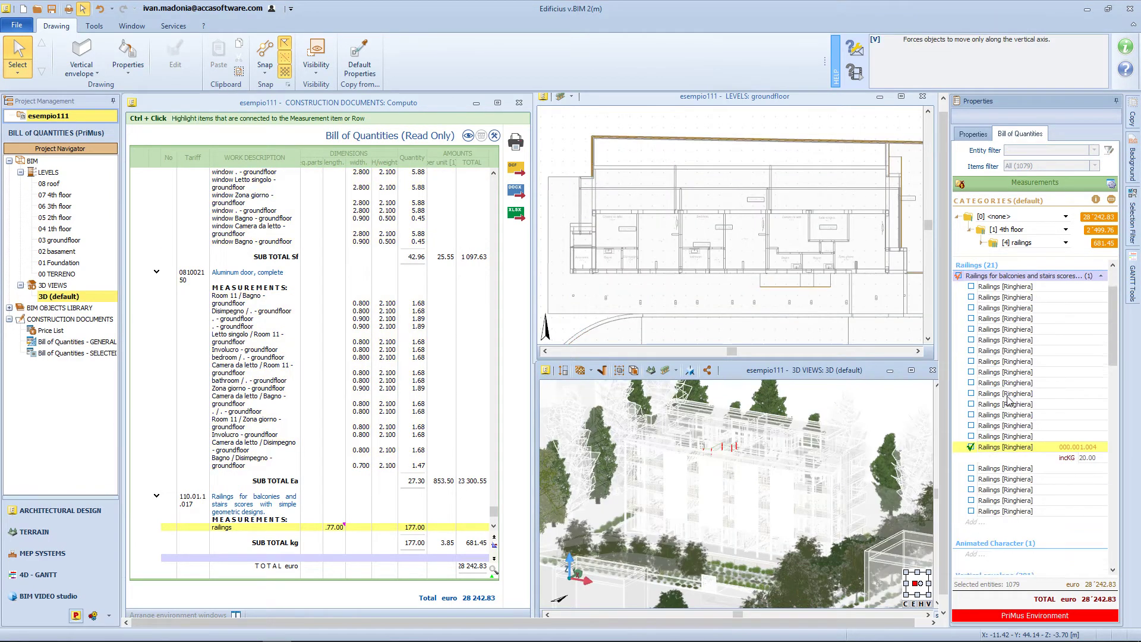
{"action": "scroll", "coordinate": [1006, 416], "scroll_direction": "up", "scroll_amount": 3}
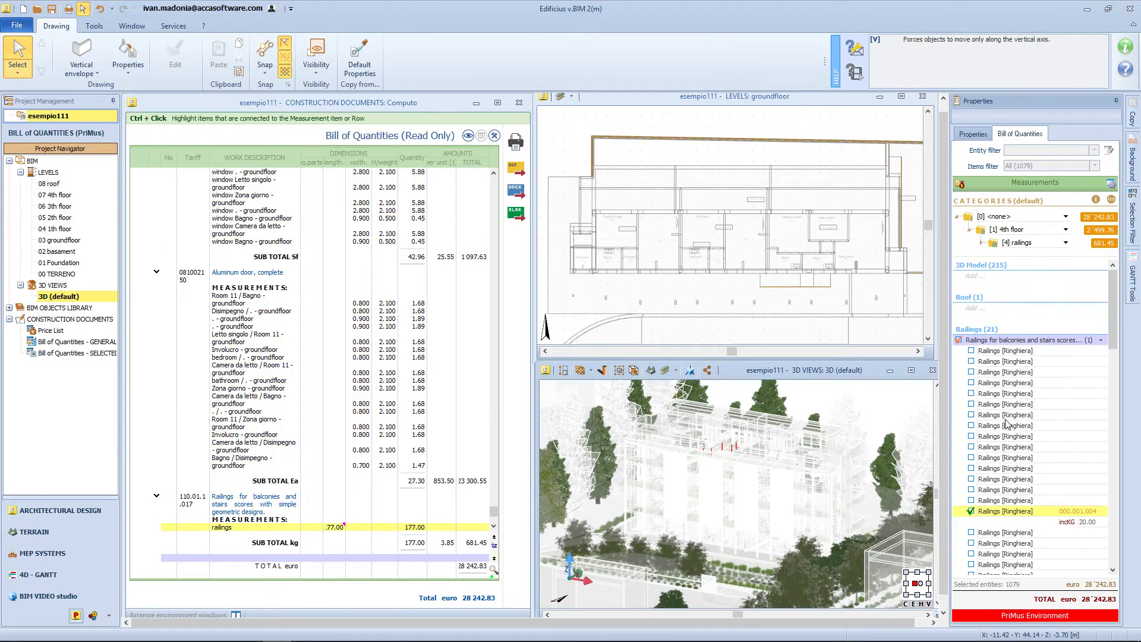
{"action": "left_click", "coordinate": [958, 340]}
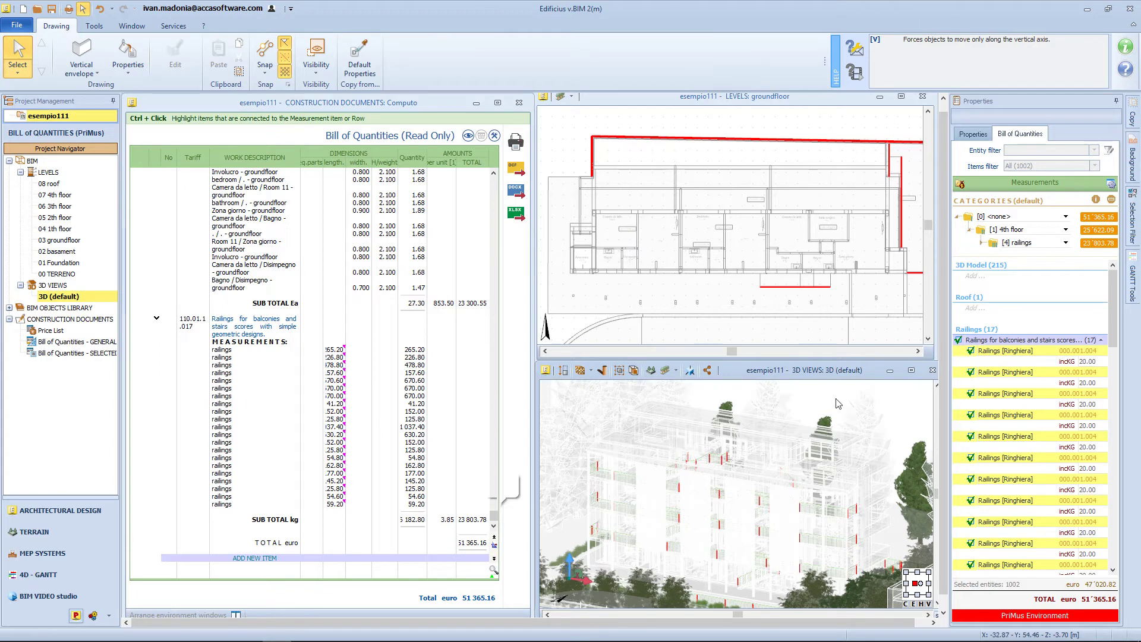
Select the terrain toposurface in the 3D model and open the price list for it.
{"action": "left_click", "coordinate": [751, 415]}
{"action": "middle_click_drag", "start_coordinate": [714, 479], "coordinate": [761, 522]}
{"action": "left_click", "coordinate": [901, 445]}
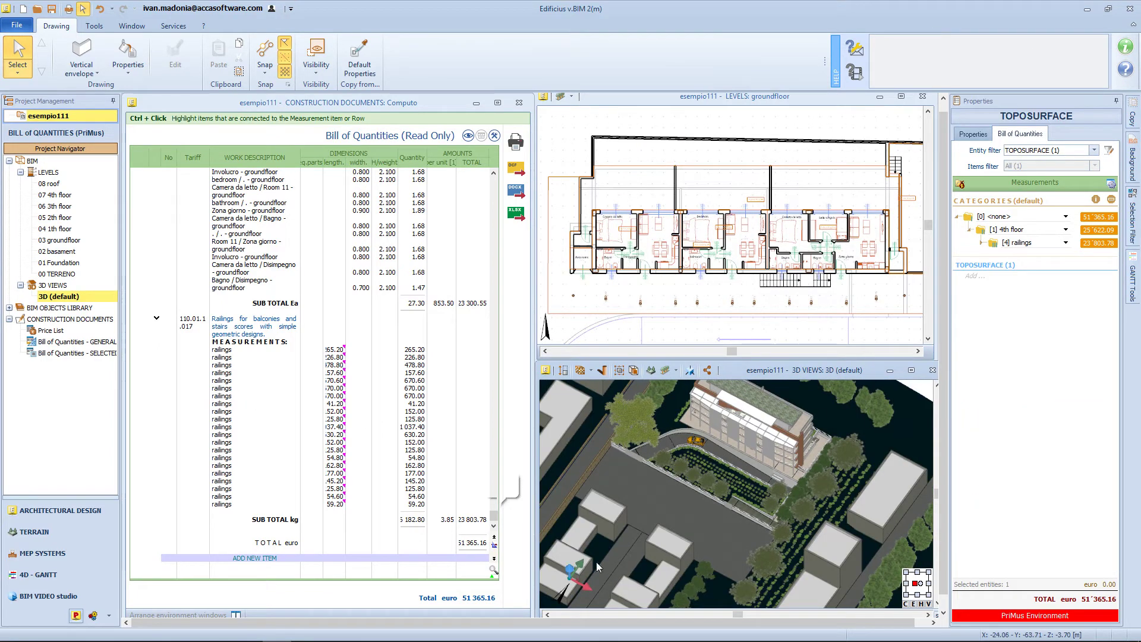
{"action": "left_click", "coordinate": [960, 186]}
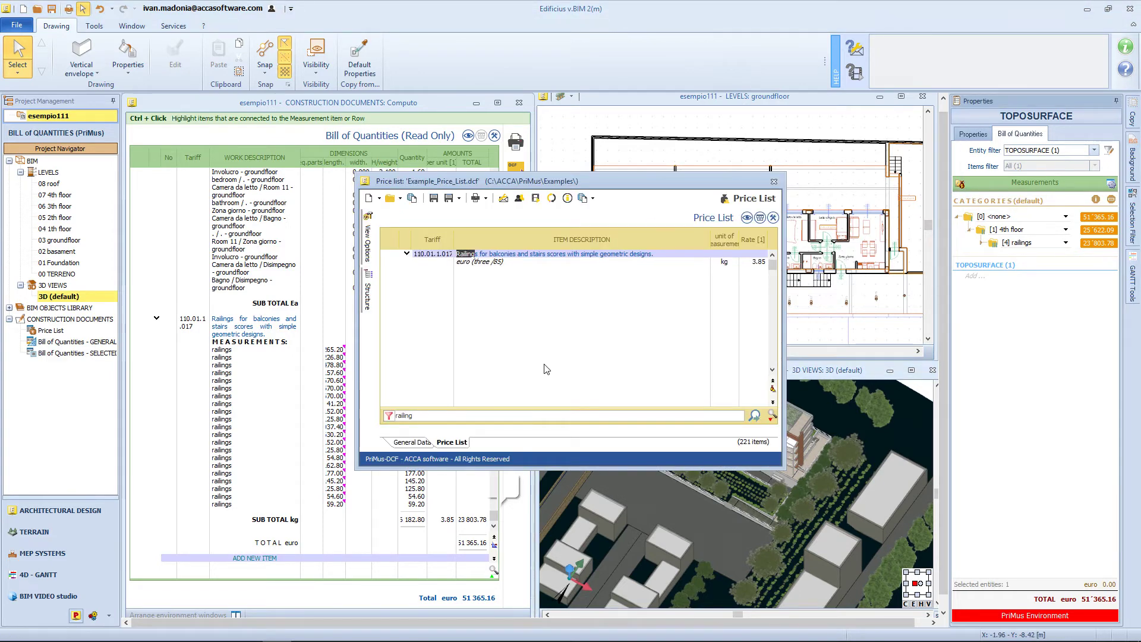
Replace the railing search in the price list with "earth" and filter the items by it.
{"action": "left_click", "coordinate": [389, 416]}
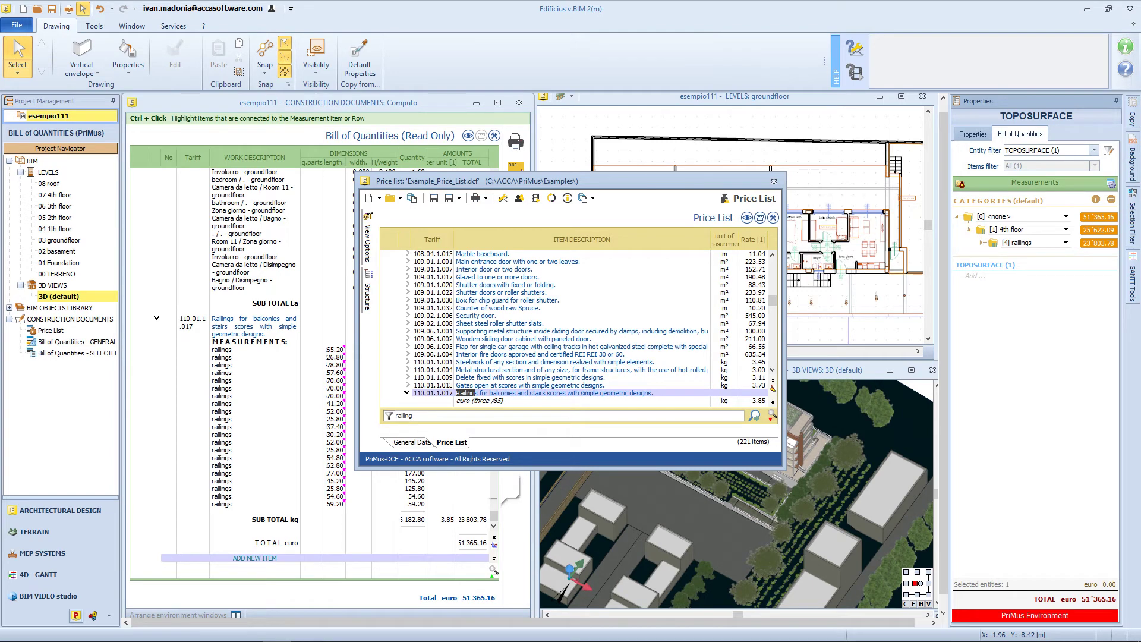
{"action": "left_click_drag", "start_coordinate": [411, 415], "coordinate": [330, 386]}
{"action": "type", "text": "e"}
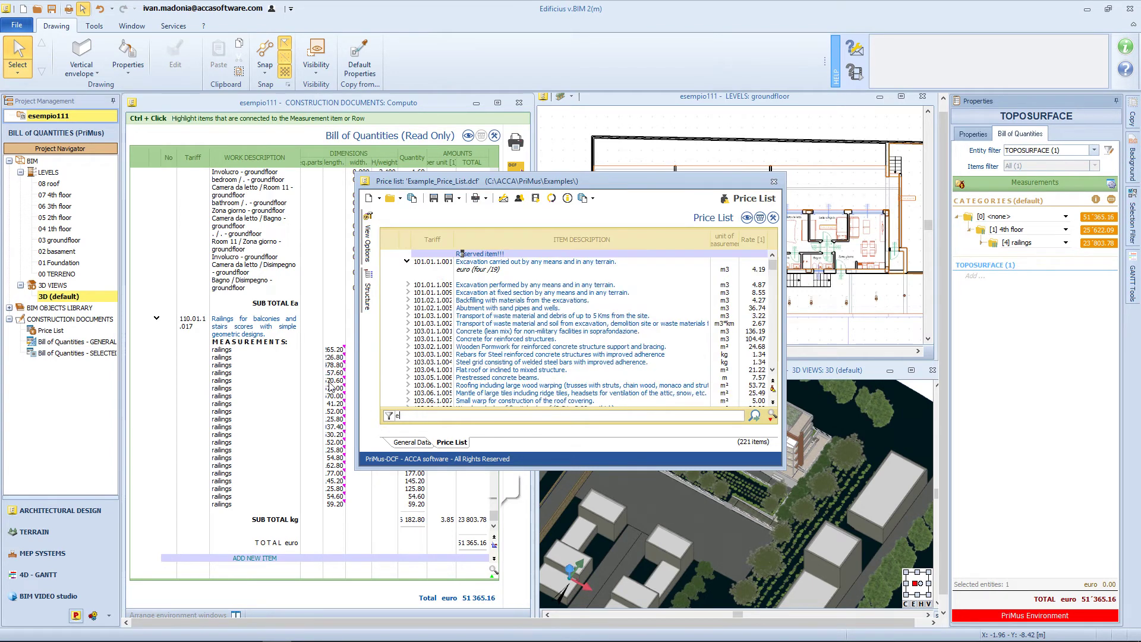
{"action": "type", "text": "ar"}
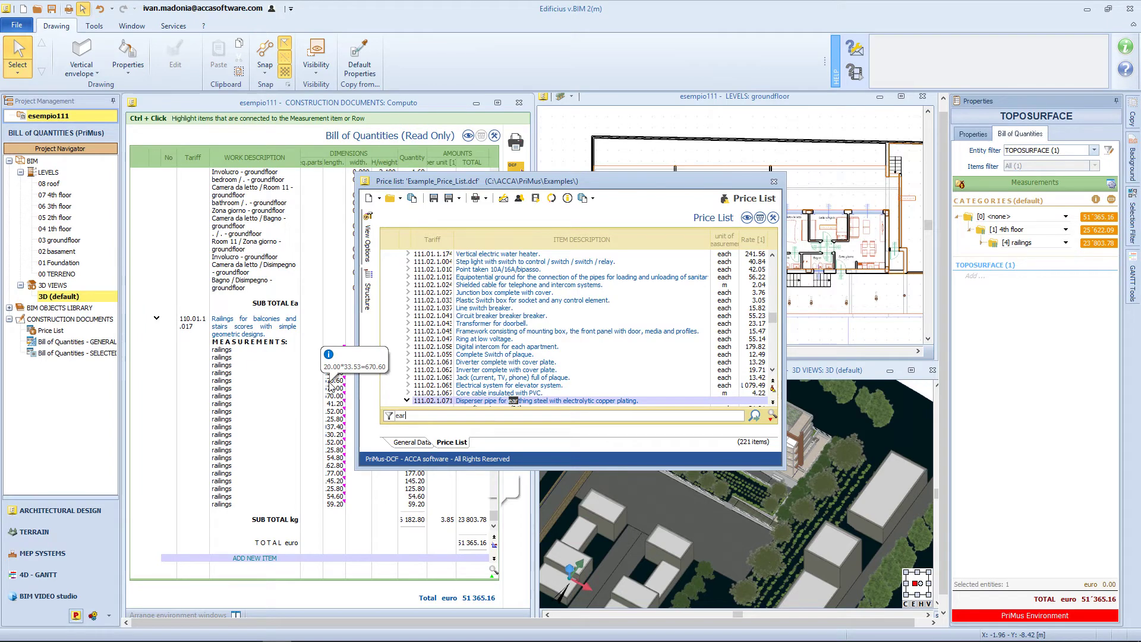
{"action": "type", "text": "th"}
{"action": "left_click", "coordinate": [389, 415]}
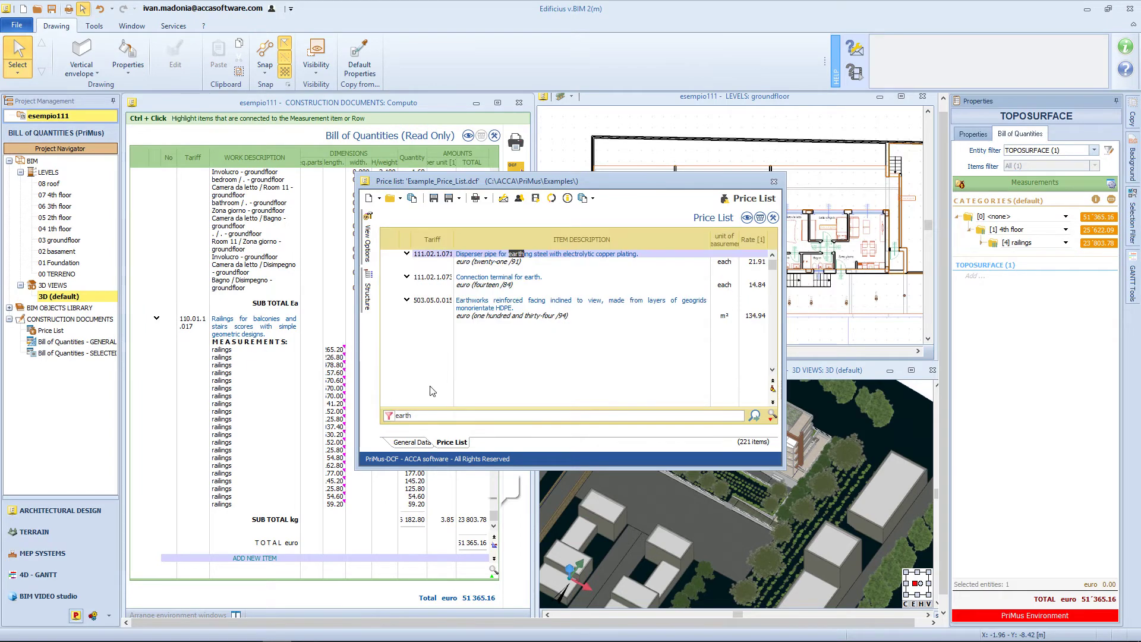
Link the "Earthworks reinforced facing" item 503.05.0.015 to the toposurface and add a new category named "terrain" for it.
{"action": "left_click", "coordinate": [497, 304]}
{"action": "left_click_drag", "start_coordinate": [497, 304], "coordinate": [985, 268]}
{"action": "left_click", "coordinate": [585, 320]}
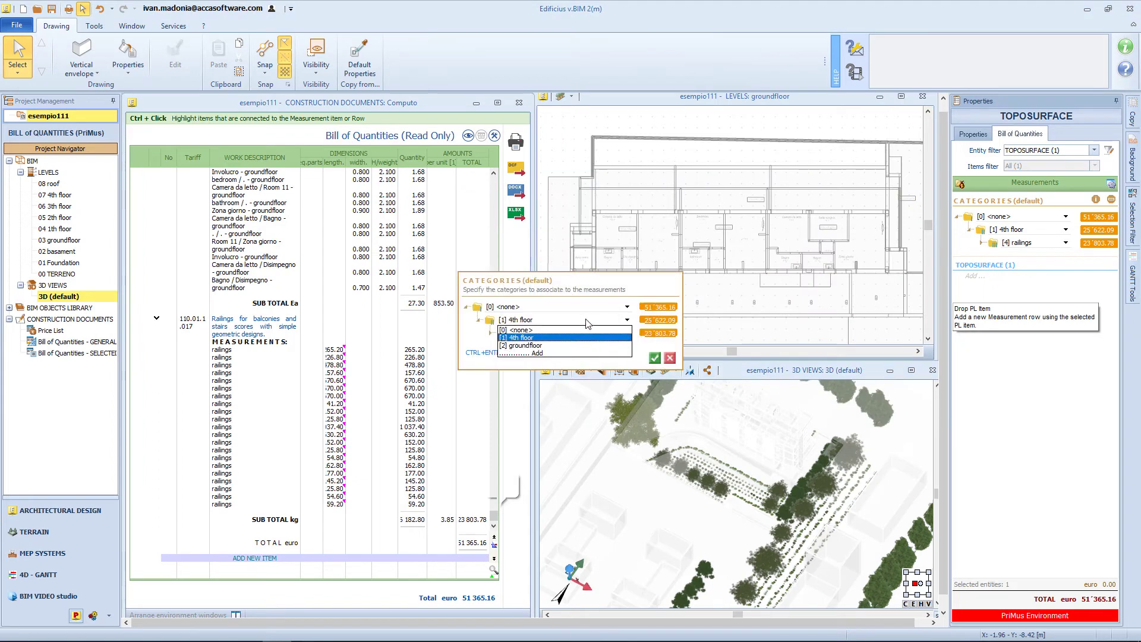
{"action": "left_click", "coordinate": [528, 353]}
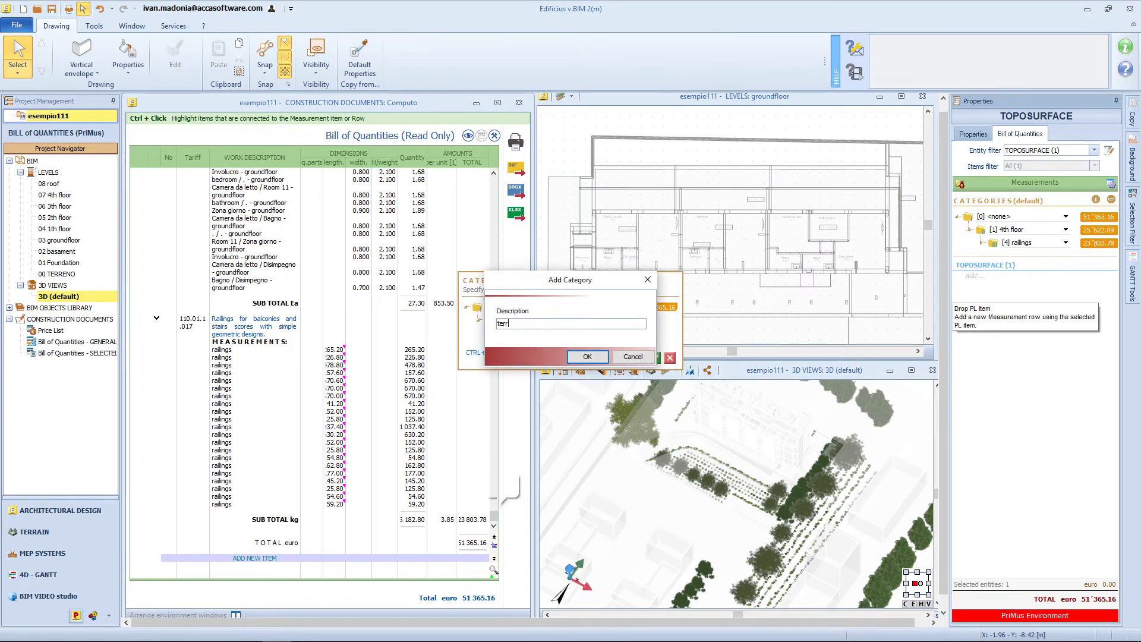
{"action": "left_click", "coordinate": [588, 356]}
Add a new sub category named "earthwors" under terrain and confirm the measurement's categories.
{"action": "left_click", "coordinate": [594, 334]}
{"action": "left_click", "coordinate": [548, 381]}
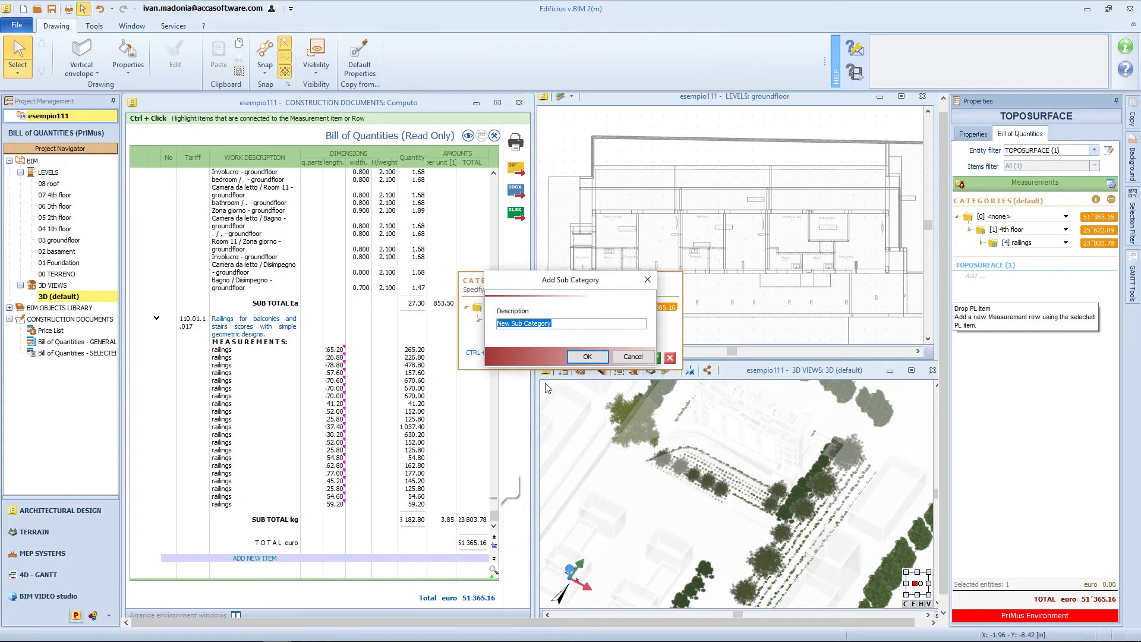
{"action": "type", "text": "earthwors"}
{"action": "left_click", "coordinate": [591, 358]}
{"action": "left_click", "coordinate": [656, 358]}
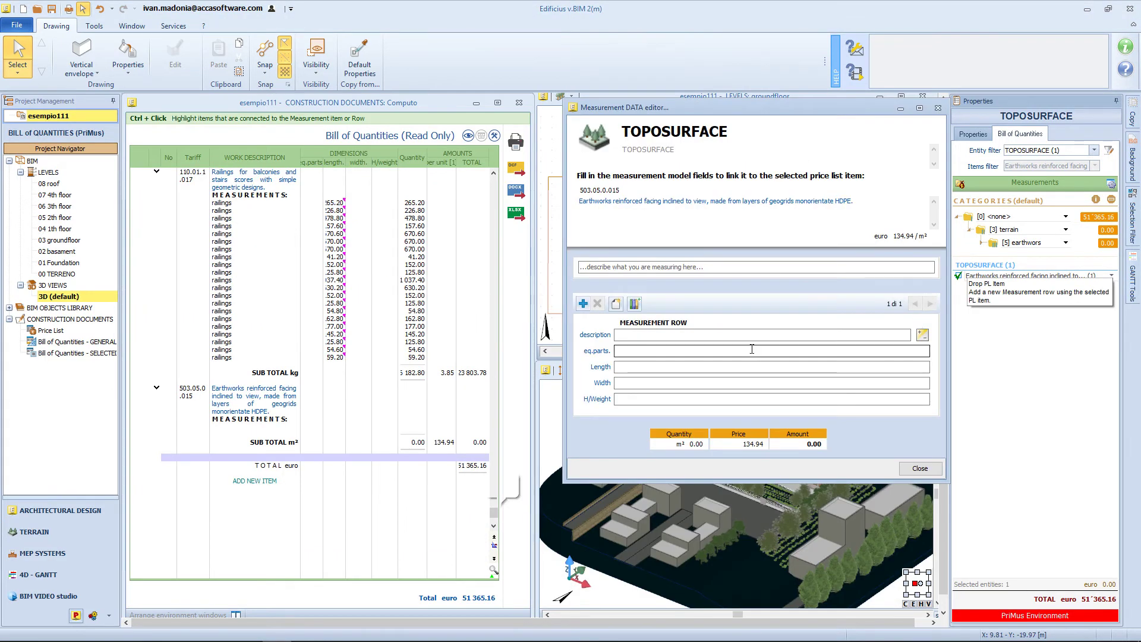
Describe the measurement row as "terrain sf", set its equal parts to $EarthWorks.CutVolume$ and close the measurement data editor.
{"action": "left_click", "coordinate": [630, 335]}
{"action": "type", "text": "earthwork"}
{"action": "key", "text": "Tab"}
{"action": "left_click", "coordinate": [616, 370]}
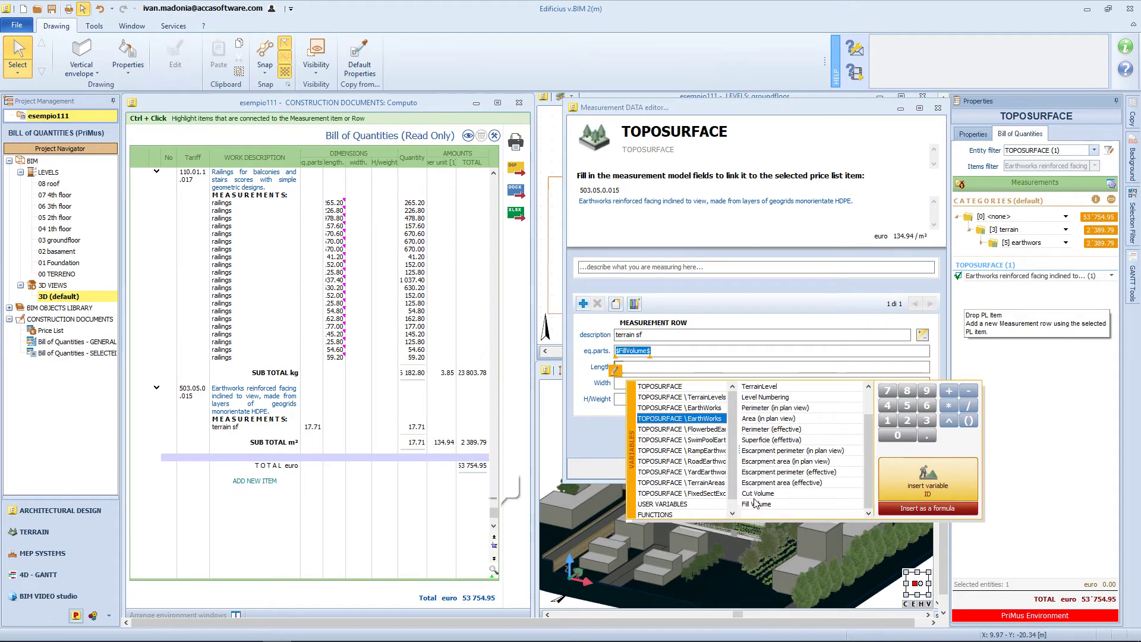
{"action": "double_click", "coordinate": [758, 494]}
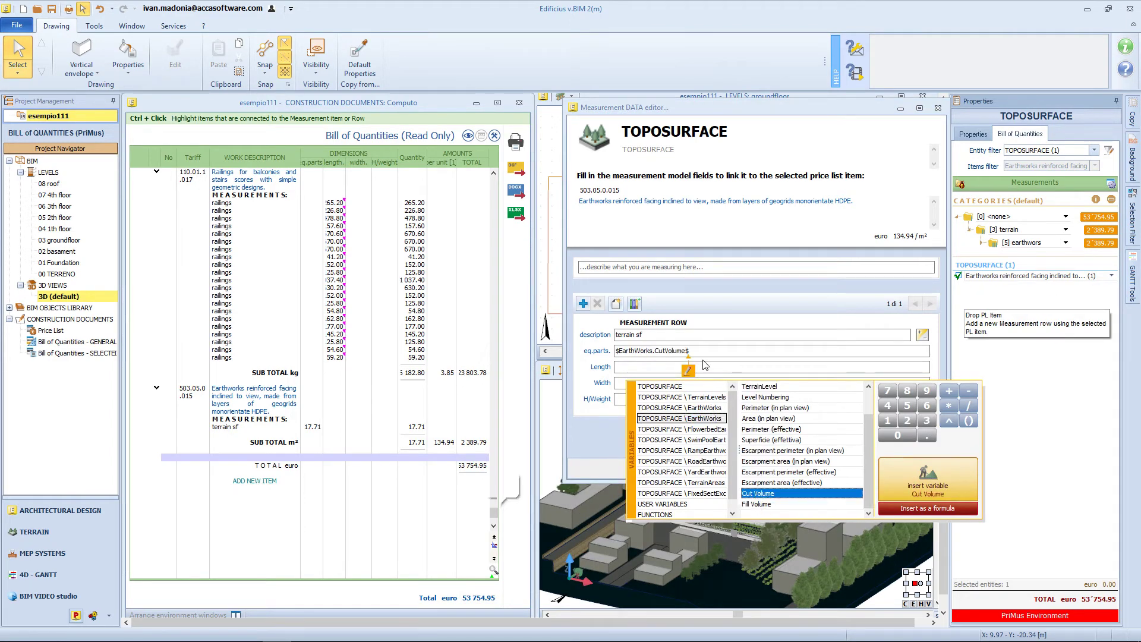
{"action": "left_click", "coordinate": [655, 370]}
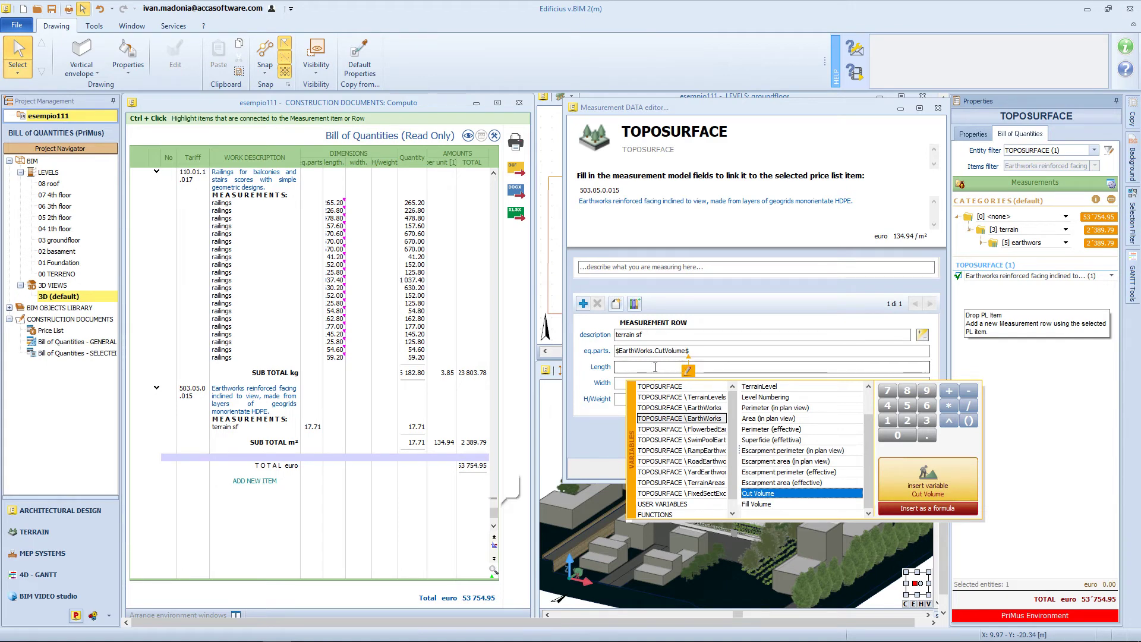
{"action": "left_click", "coordinate": [704, 350]}
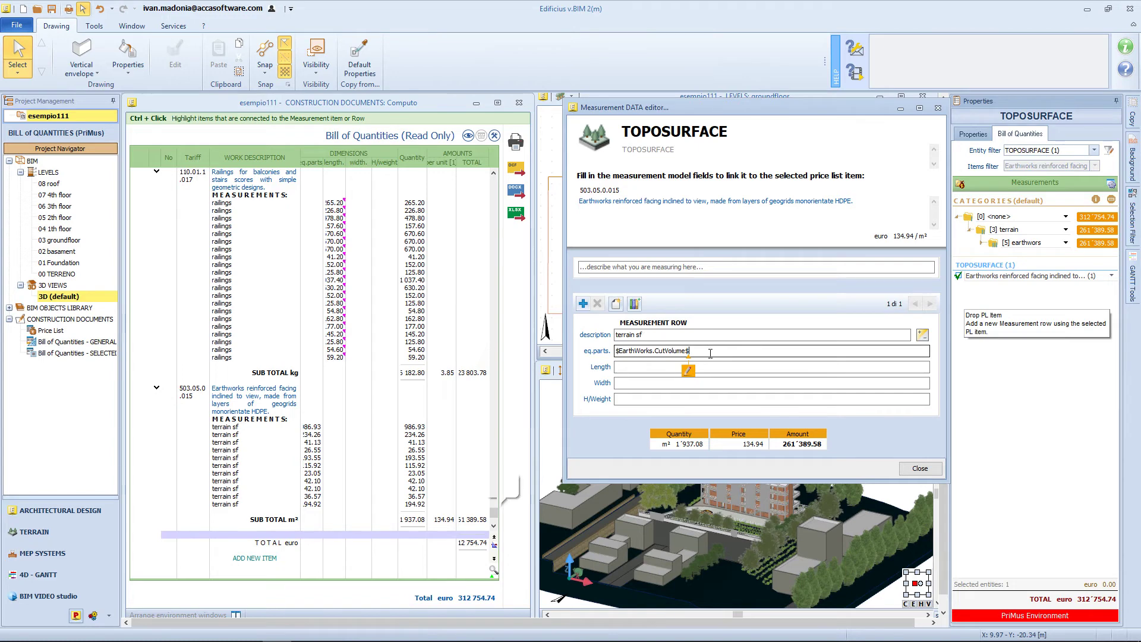
{"action": "left_click", "coordinate": [916, 469]}
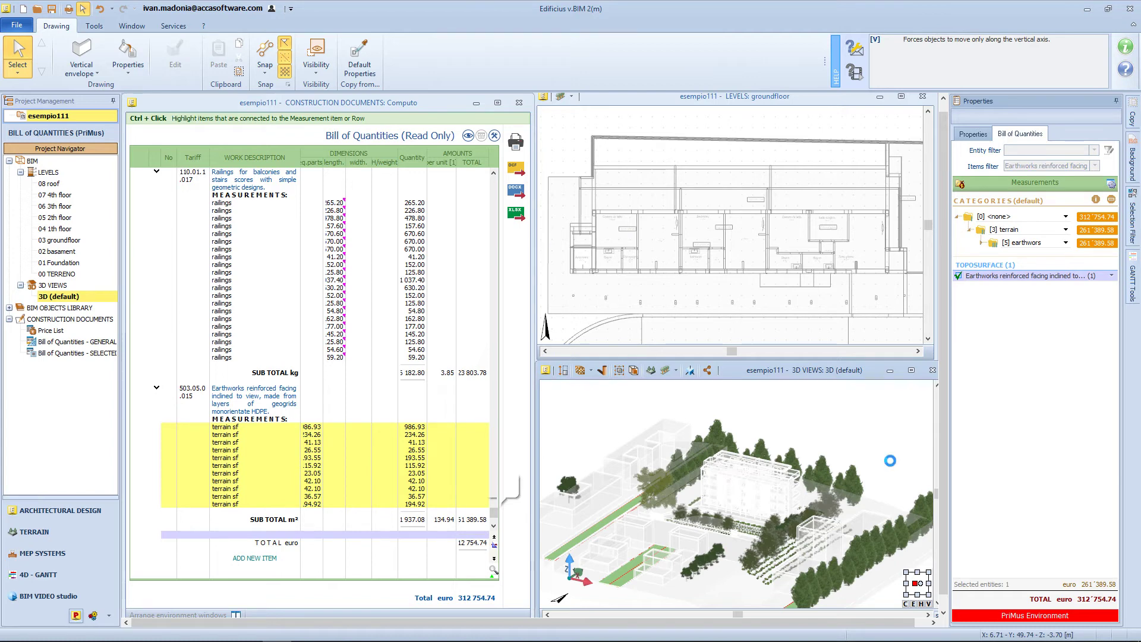
Clear the selection and collapse the bill of quantities so each item takes one line.
{"action": "left_click", "coordinate": [892, 466]}
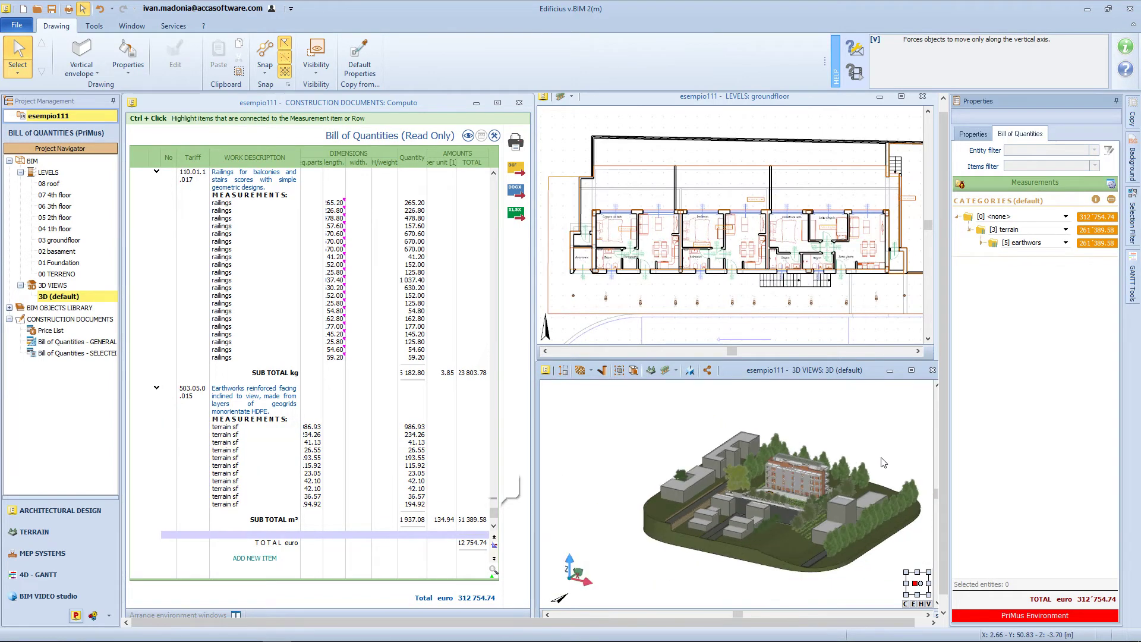
{"action": "middle_click_drag", "start_coordinate": [883, 462], "coordinate": [849, 449]}
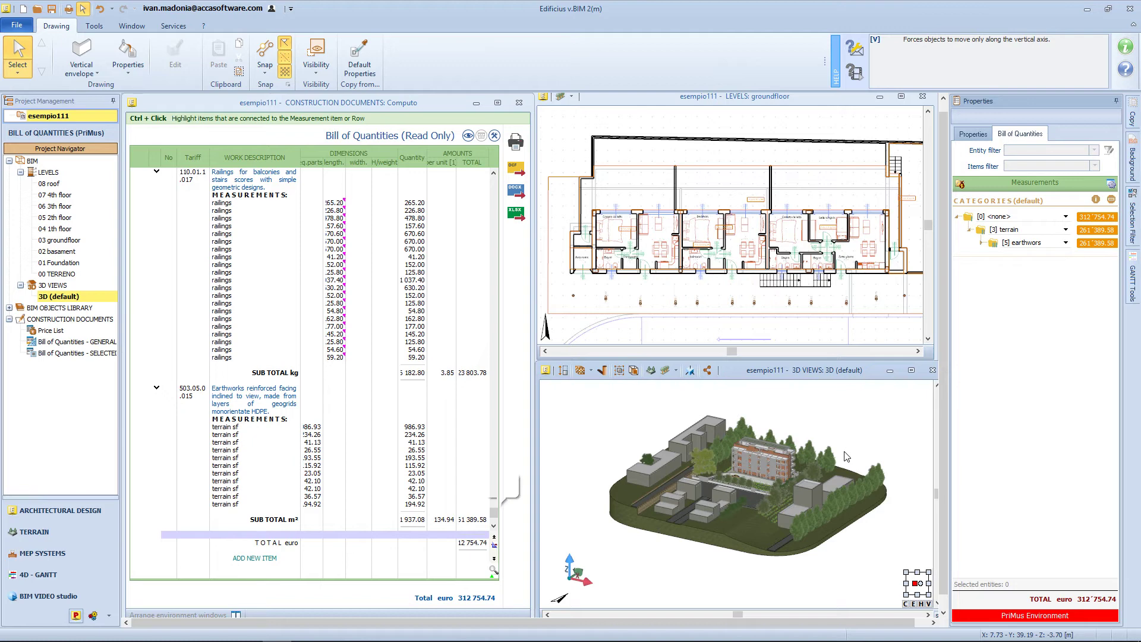
{"action": "left_click", "coordinate": [308, 253]}
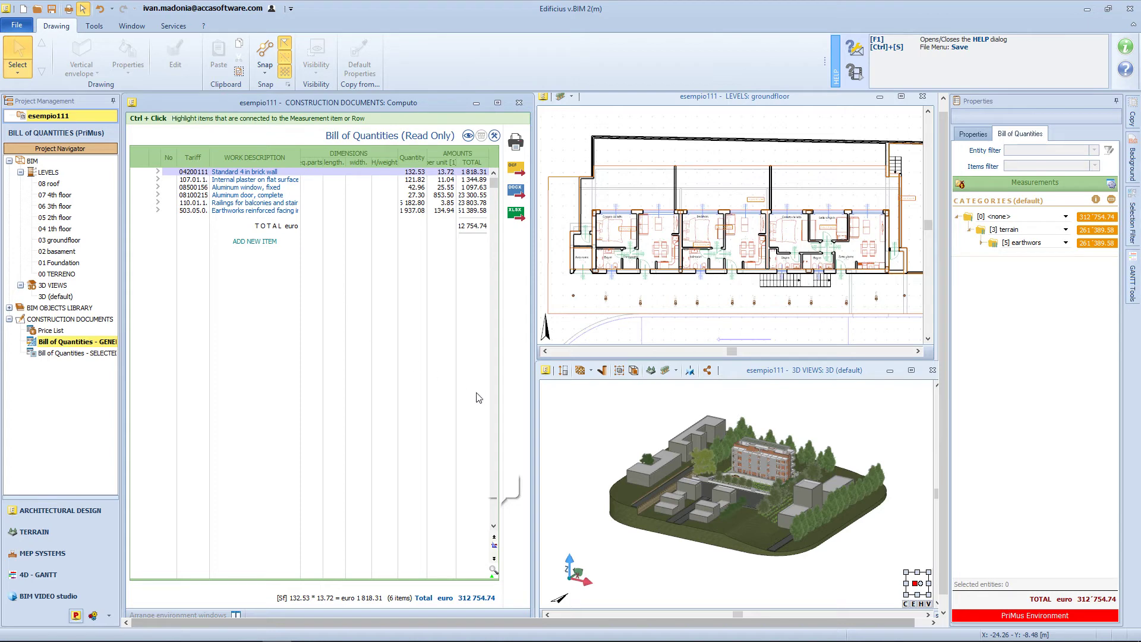
Start the Window tool and copy its default properties from an existing window on the building's top storey.
{"action": "scroll", "coordinate": [775, 469], "scroll_direction": "up", "scroll_amount": 2}
{"action": "scroll", "coordinate": [775, 468], "scroll_direction": "up", "scroll_amount": 3}
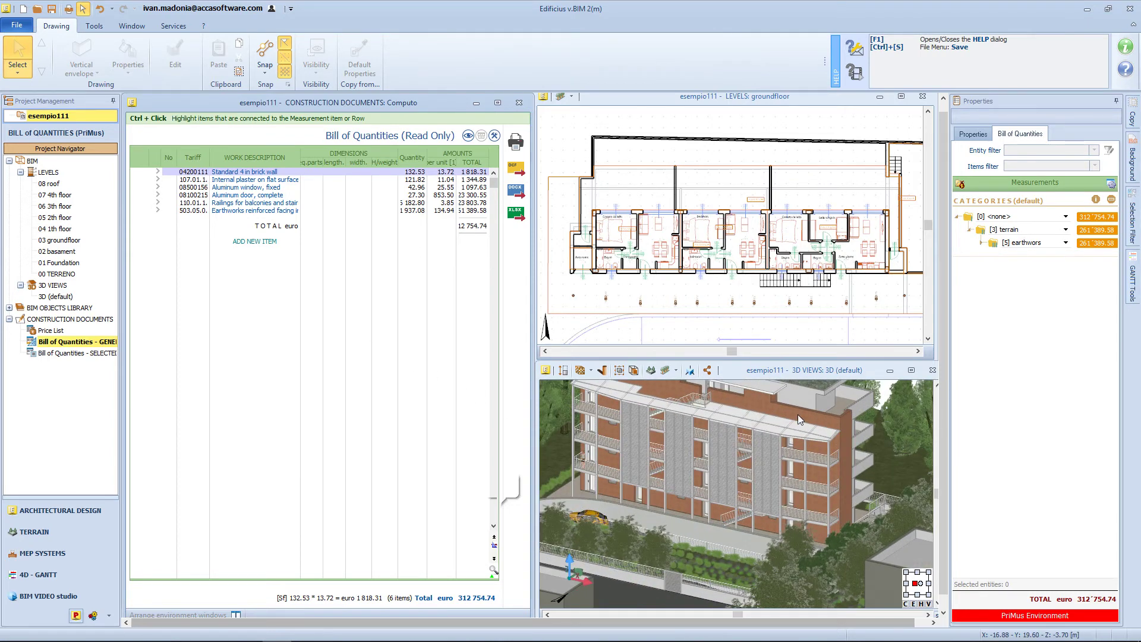
{"action": "middle_click_drag", "start_coordinate": [798, 415], "coordinate": [808, 539]}
{"action": "scroll", "coordinate": [804, 514], "scroll_direction": "up", "scroll_amount": 4}
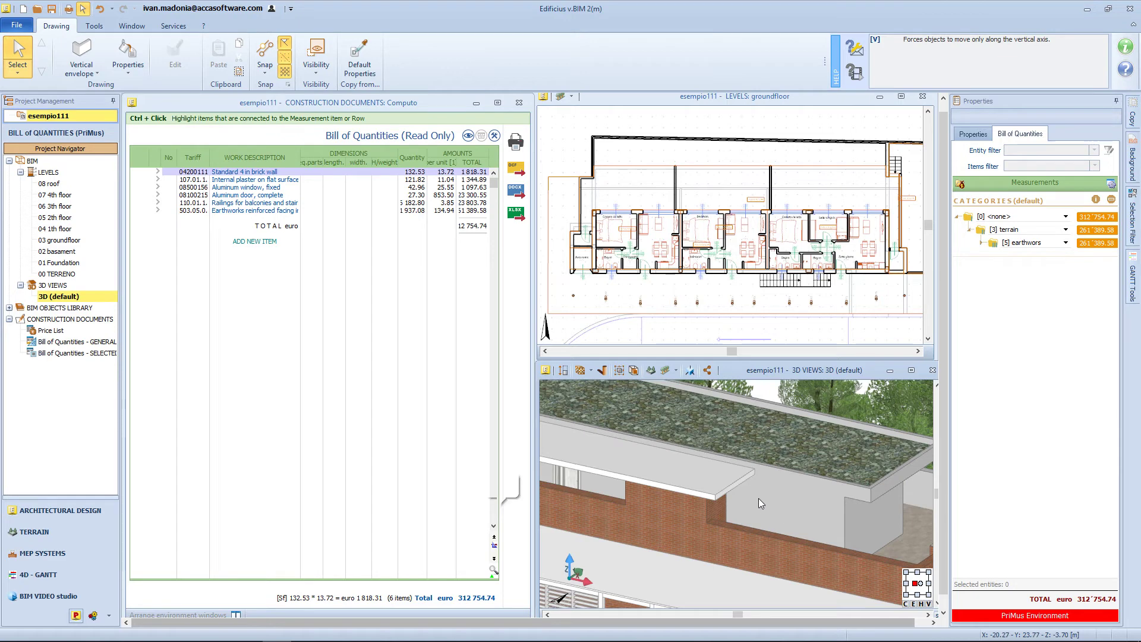
{"action": "left_click", "coordinate": [63, 73]}
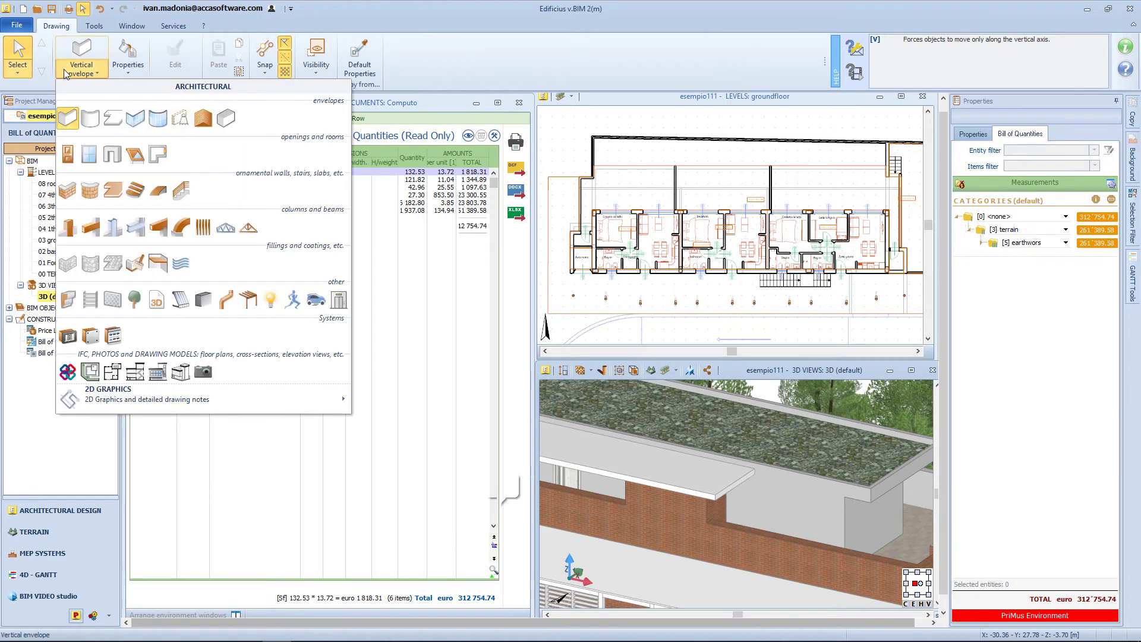
{"action": "left_click", "coordinate": [94, 167]}
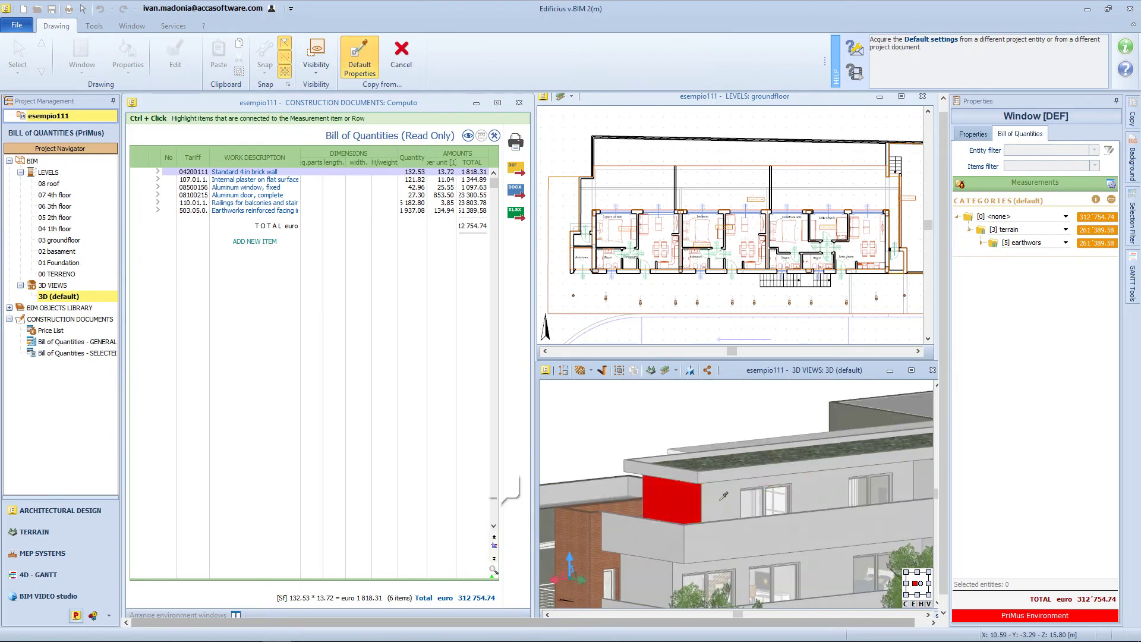
{"action": "left_click", "coordinate": [765, 502]}
Place a window in the blank fourth-floor wall behind the brick parapet and stop inserting windows.
{"action": "middle_click_drag", "start_coordinate": [633, 498], "coordinate": [803, 462]}
{"action": "left_click", "coordinate": [803, 461]}
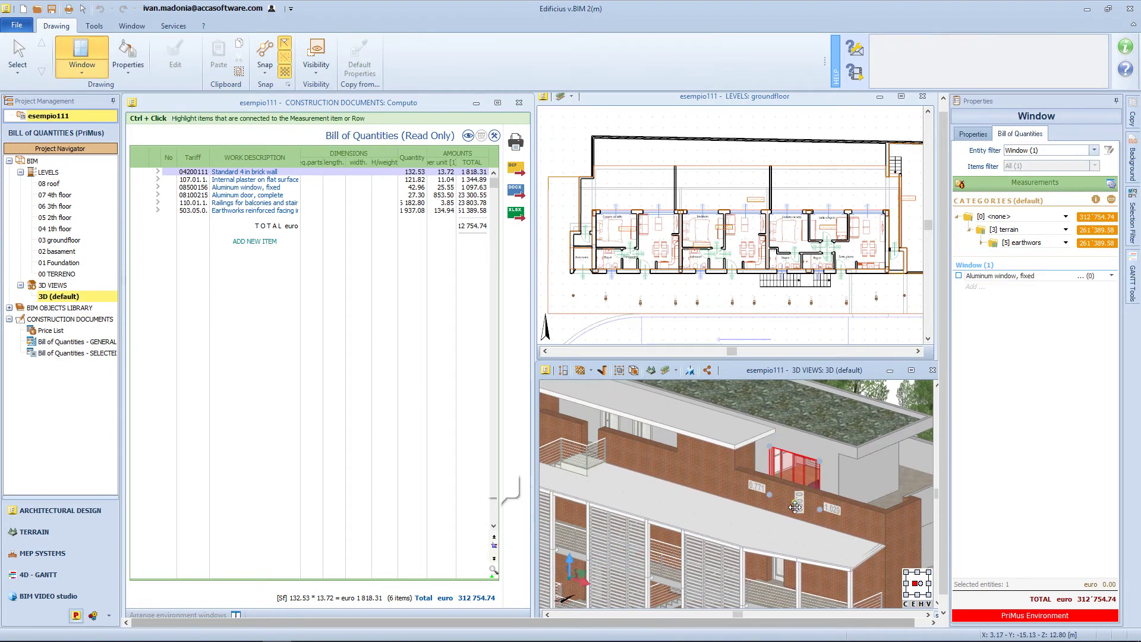
{"action": "middle_click_drag", "start_coordinate": [797, 504], "coordinate": [799, 444]}
{"action": "key", "text": "Escape"}
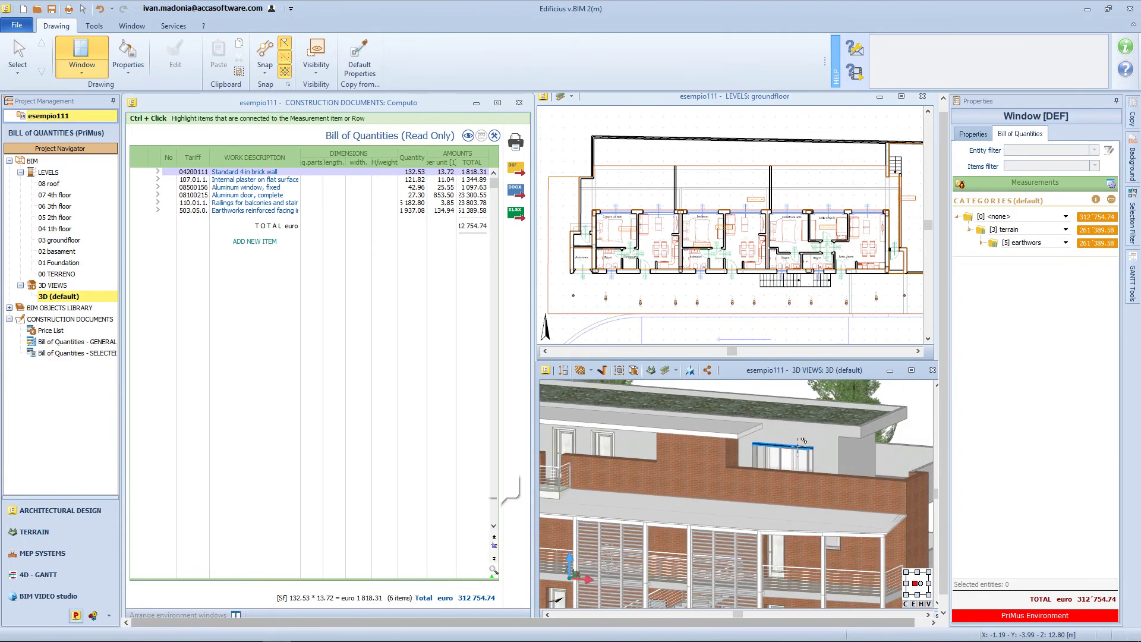
Link the "Aluminum window, fixed" item to the new window and assign its measurement to the 4th floor and apertures categories.
{"action": "left_click", "coordinate": [797, 447]}
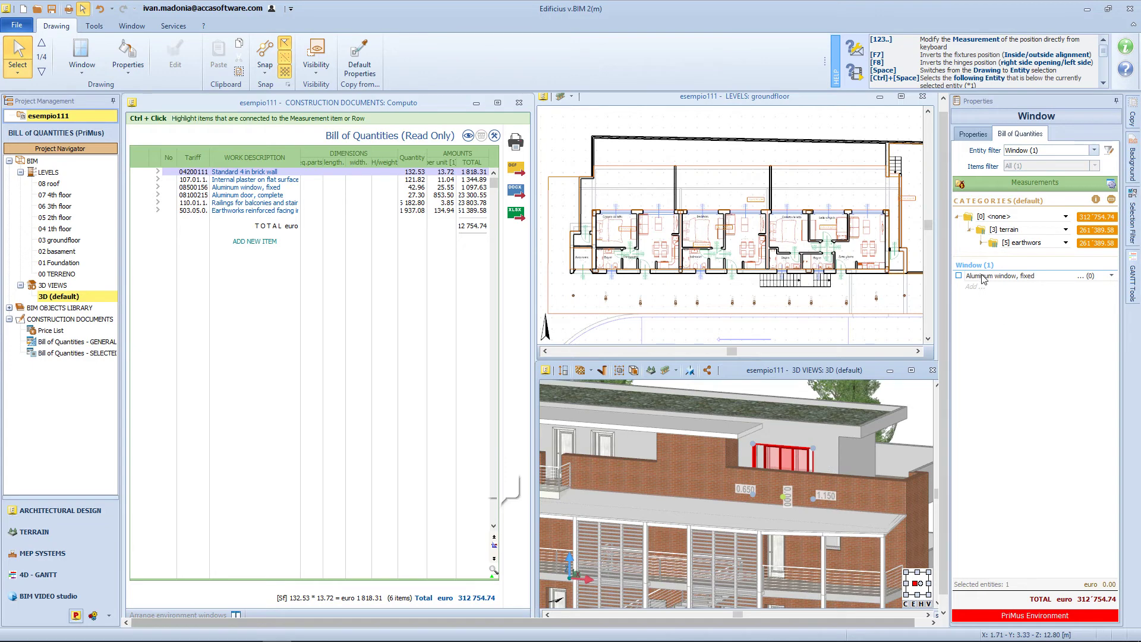
{"action": "left_click", "coordinate": [982, 277]}
{"action": "left_click", "coordinate": [1111, 277]}
{"action": "left_click", "coordinate": [971, 287]}
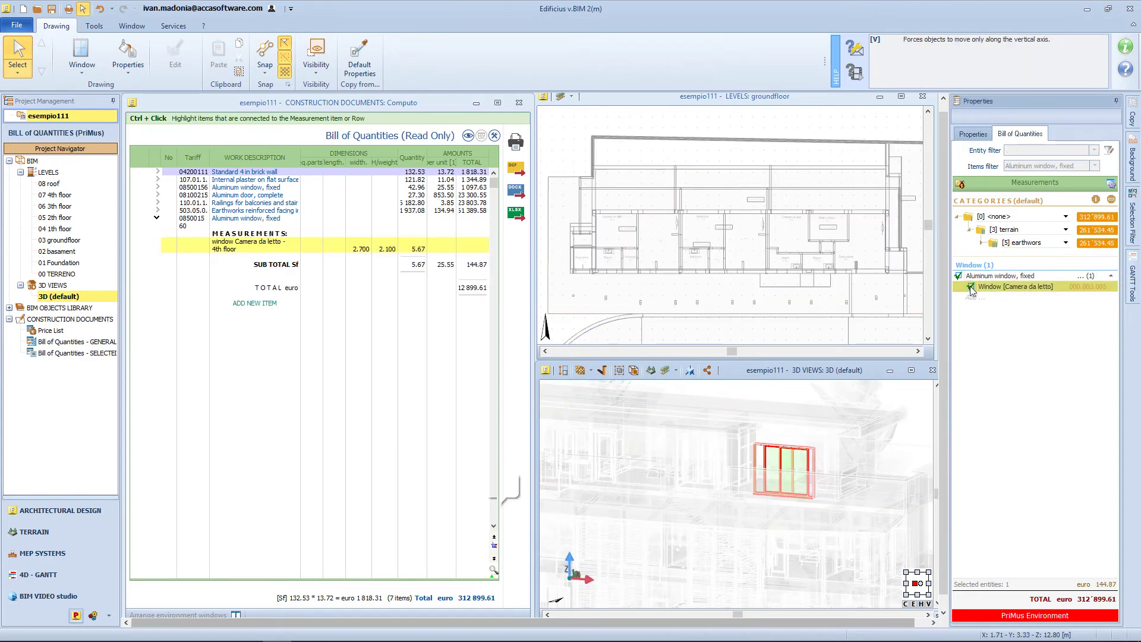
{"action": "right_click", "coordinate": [971, 289]}
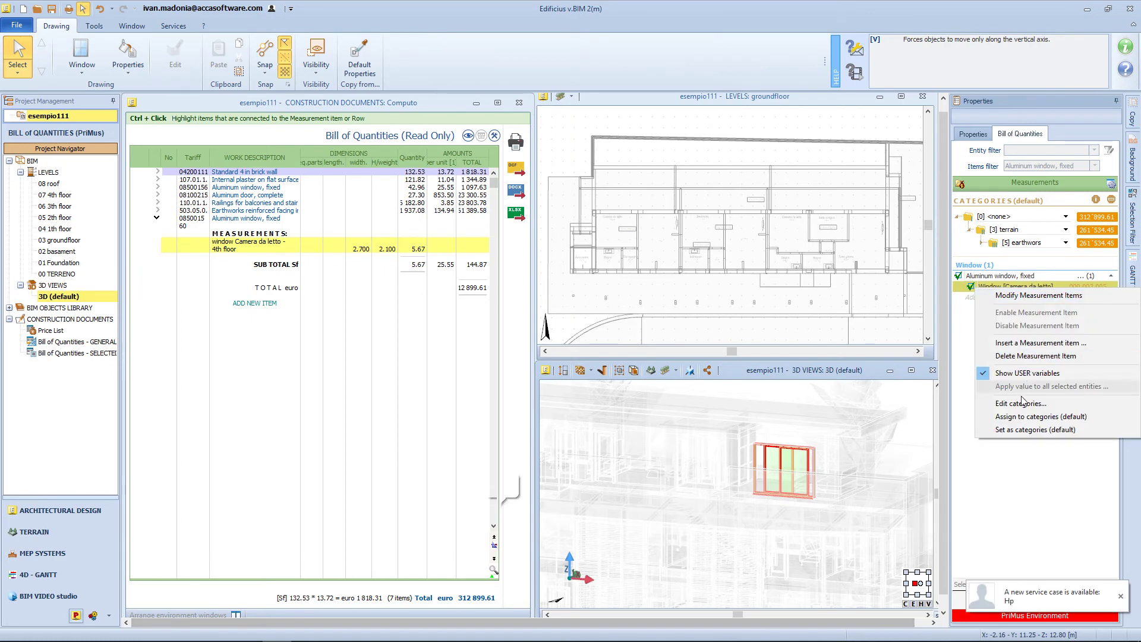
{"action": "left_click", "coordinate": [1028, 419]}
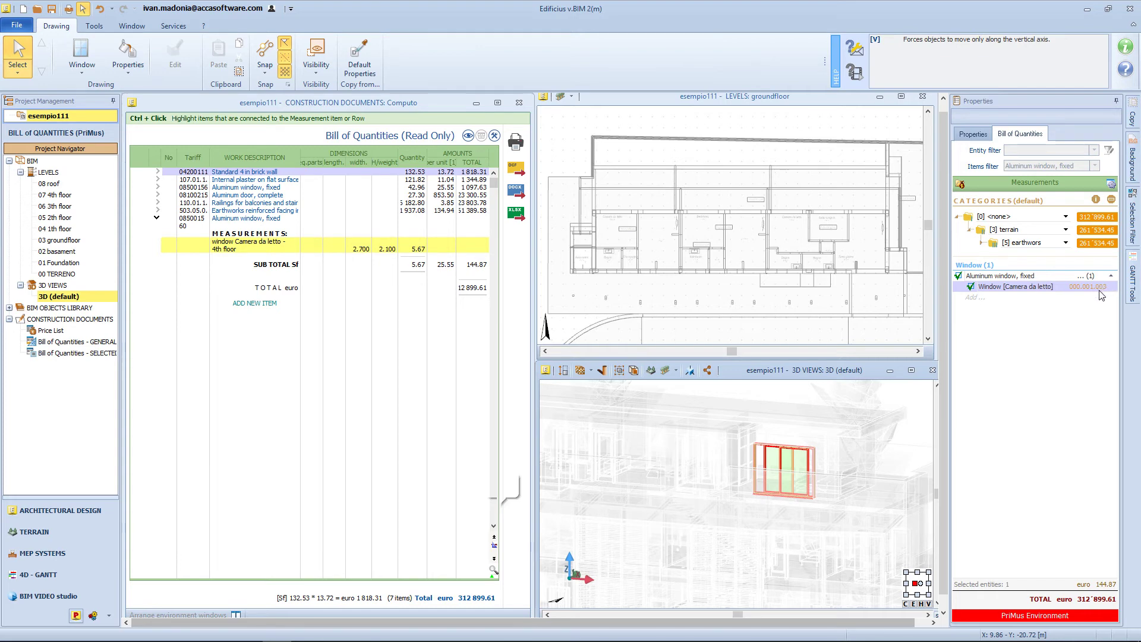
Select the third-floor Zona giorno door and assign its "Aluminum door, complete" measurement to the default categories.
{"action": "left_click", "coordinate": [809, 511]}
{"action": "left_click", "coordinate": [777, 550]}
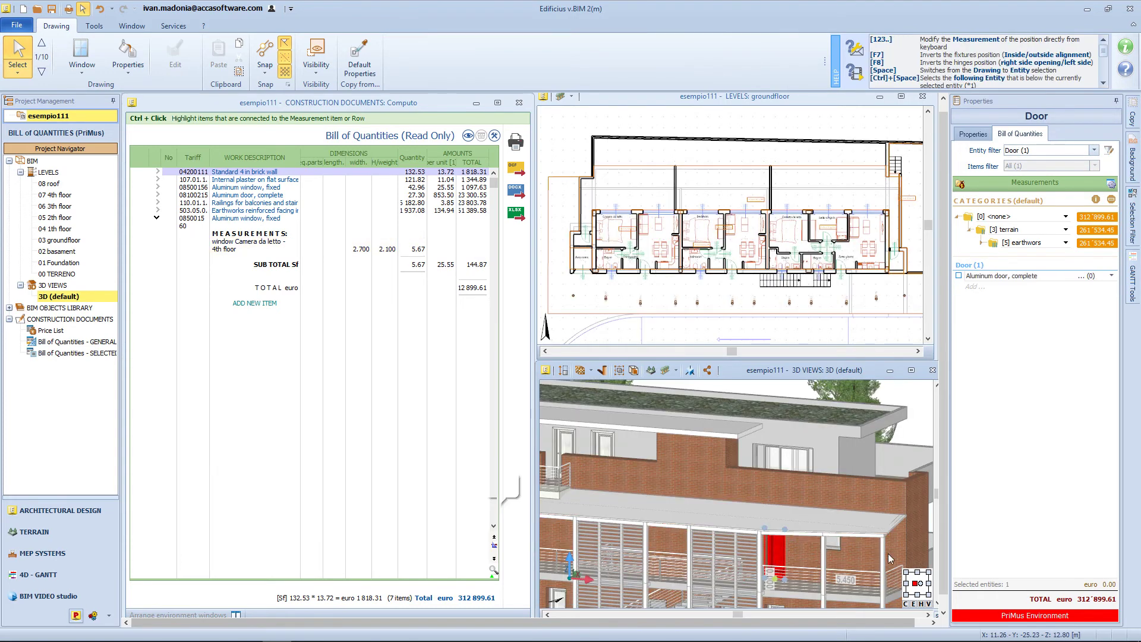
{"action": "left_click", "coordinate": [1111, 276]}
{"action": "right_click", "coordinate": [977, 289]}
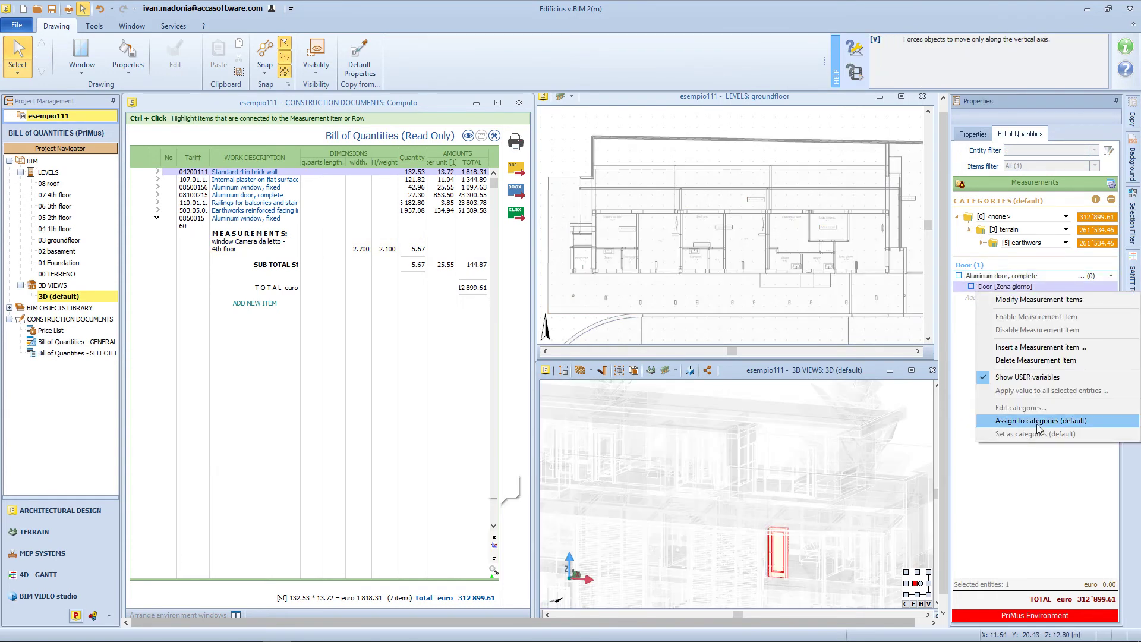
{"action": "left_click", "coordinate": [1043, 421]}
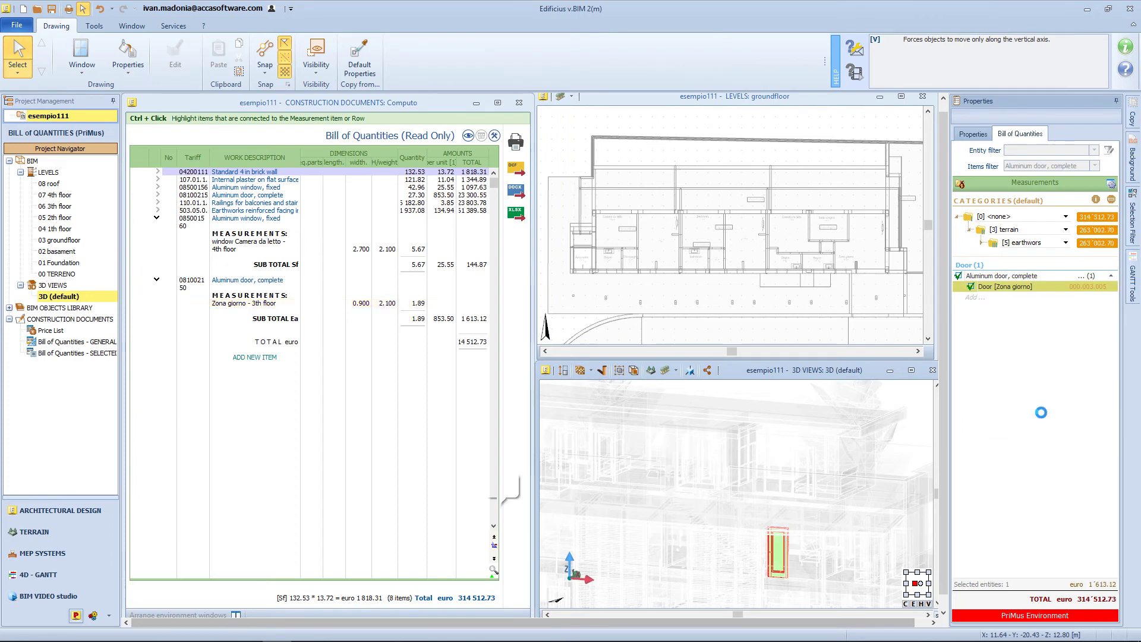
Change the categories of the door's measurement to 4th floor and apertures.
{"action": "right_click", "coordinate": [1080, 290]}
{"action": "left_click", "coordinate": [1047, 401]}
{"action": "left_click", "coordinate": [627, 320]}
{"action": "left_click", "coordinate": [559, 338]}
{"action": "left_click", "coordinate": [556, 332]}
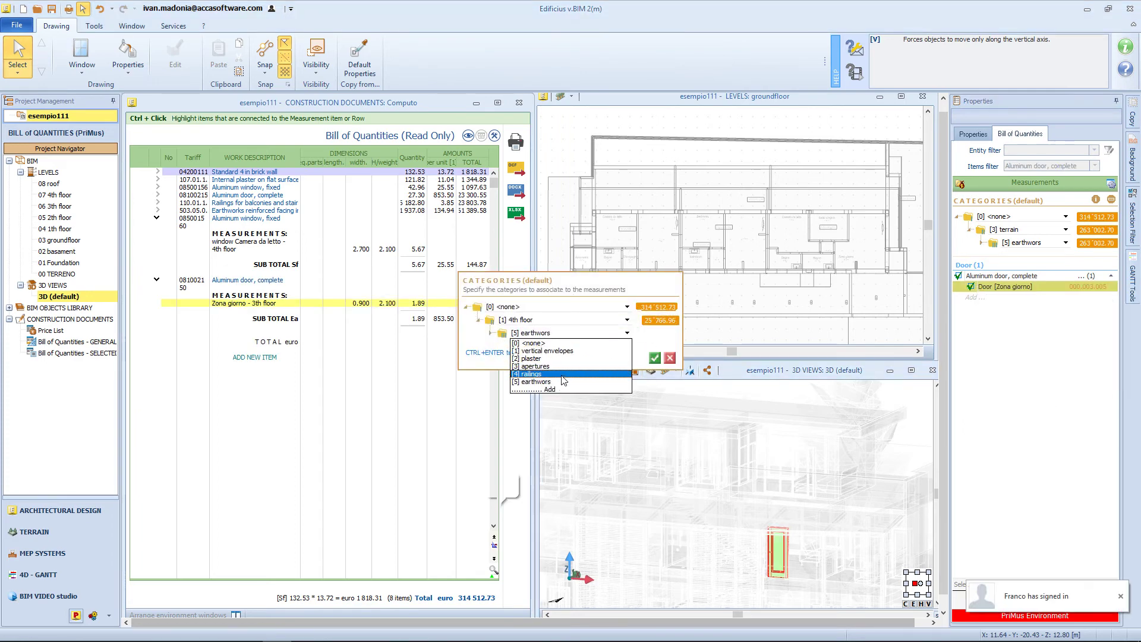
{"action": "left_click", "coordinate": [530, 366]}
{"action": "left_click", "coordinate": [654, 357]}
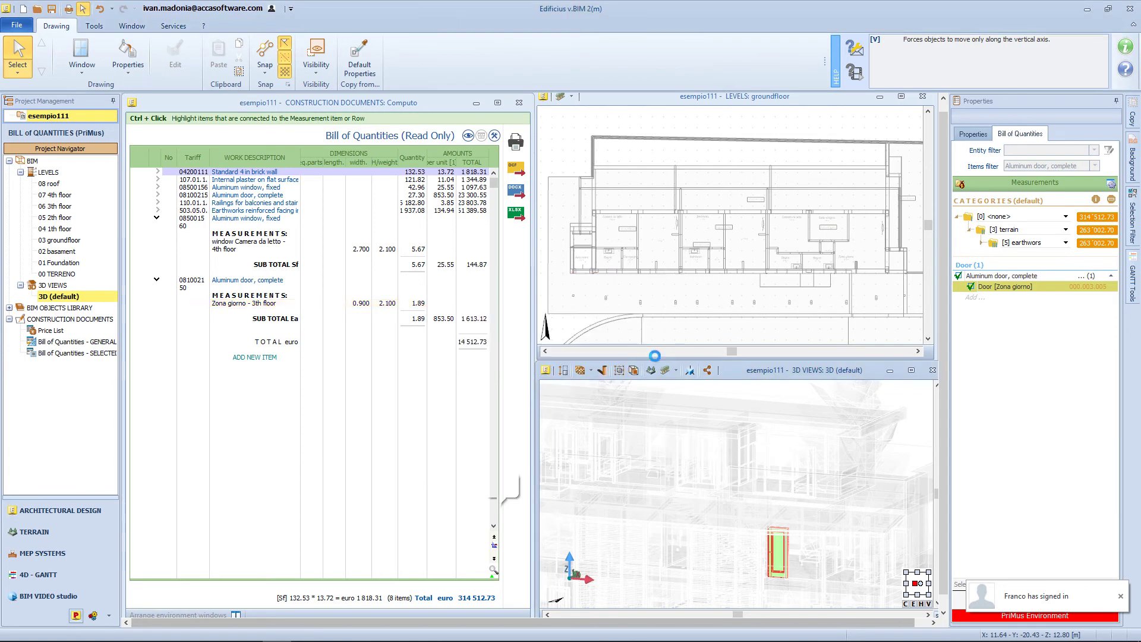
Clear the selection and set the default category for new measurements to 4th floor.
{"action": "left_click", "coordinate": [765, 404]}
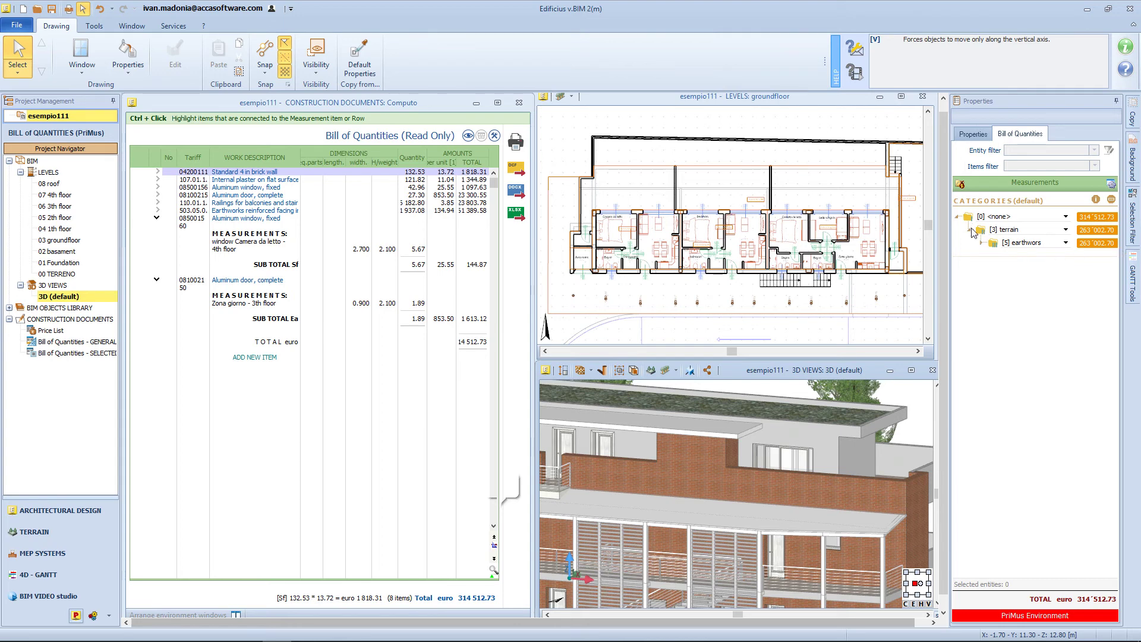
{"action": "left_click", "coordinate": [1067, 230]}
{"action": "left_click", "coordinate": [1044, 247]}
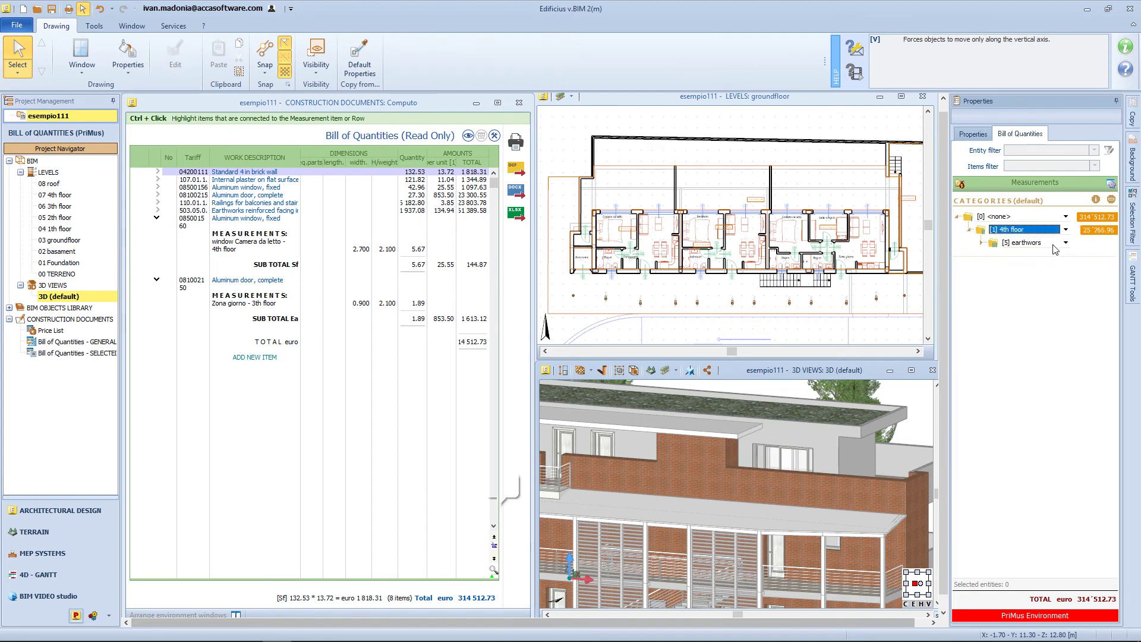
Set the default category below 4th floor to apertures for new measurements.
{"action": "left_click", "coordinate": [1064, 244]}
{"action": "left_click", "coordinate": [1059, 282]}
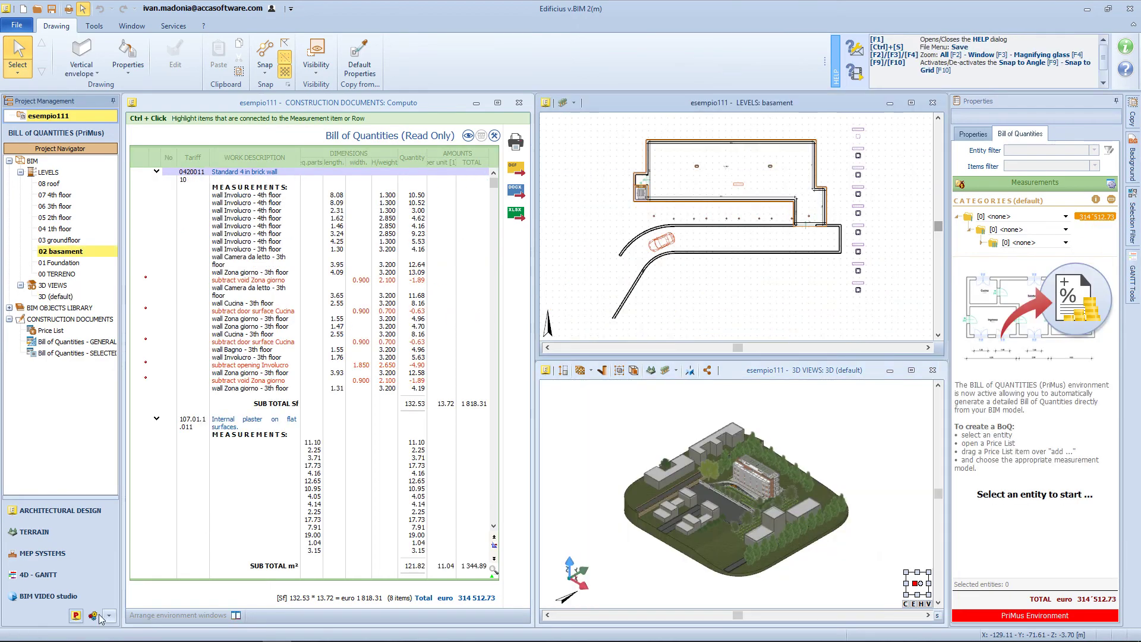
Open the bill of quantities in PriMus and expand the measurements of the first Aluminum door and the internal plaster items.
{"action": "left_click", "coordinate": [95, 616]}
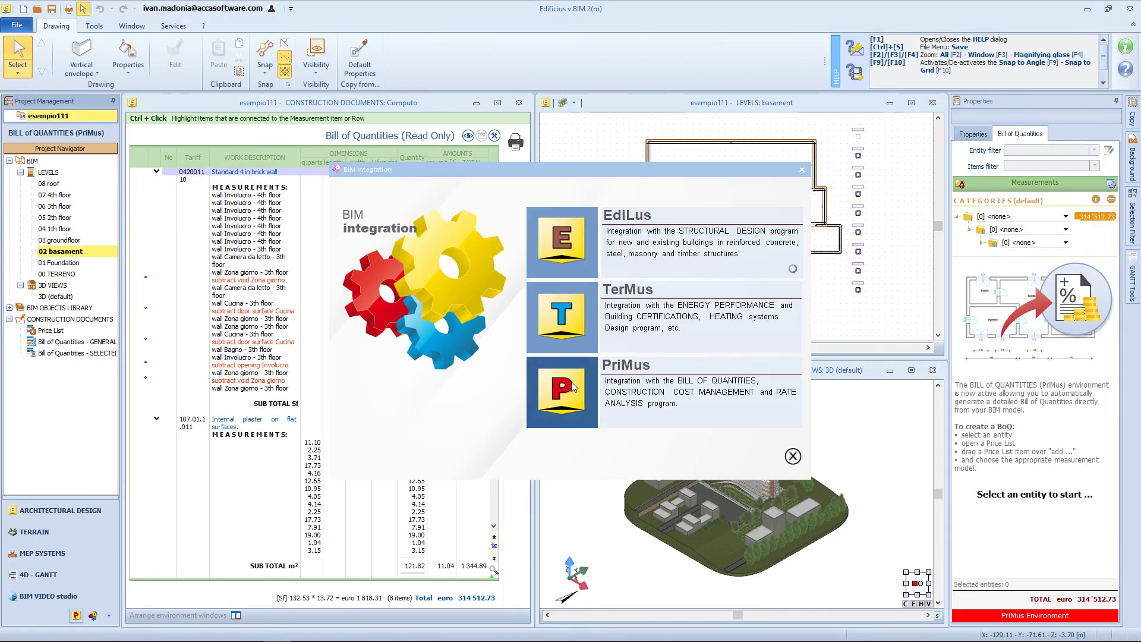
{"action": "left_click", "coordinate": [552, 392]}
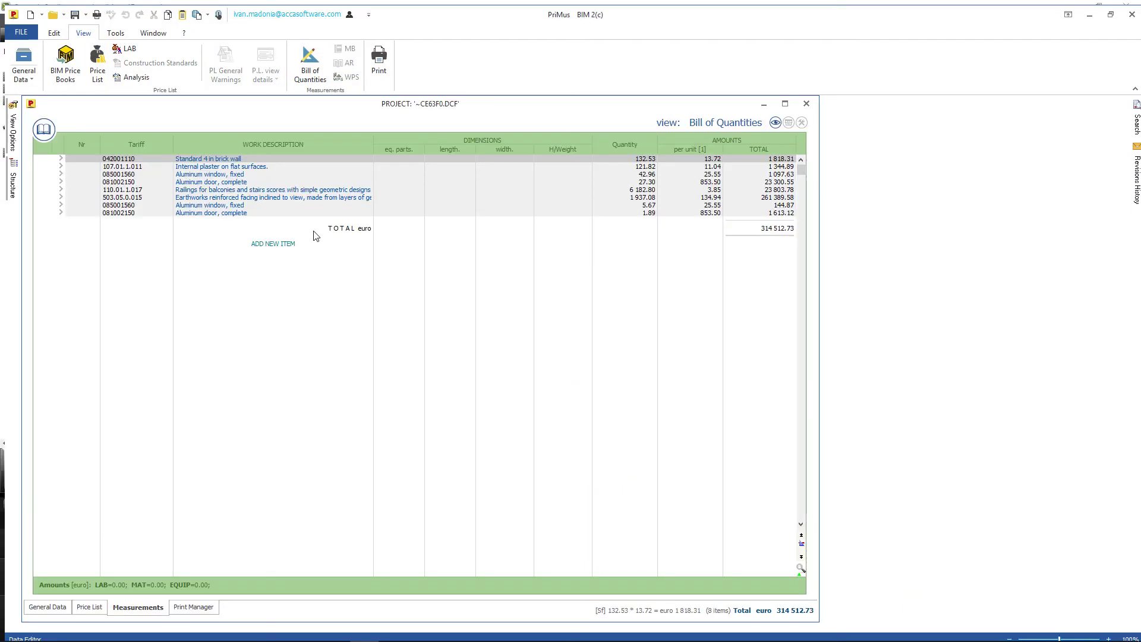
{"action": "left_click", "coordinate": [60, 182]}
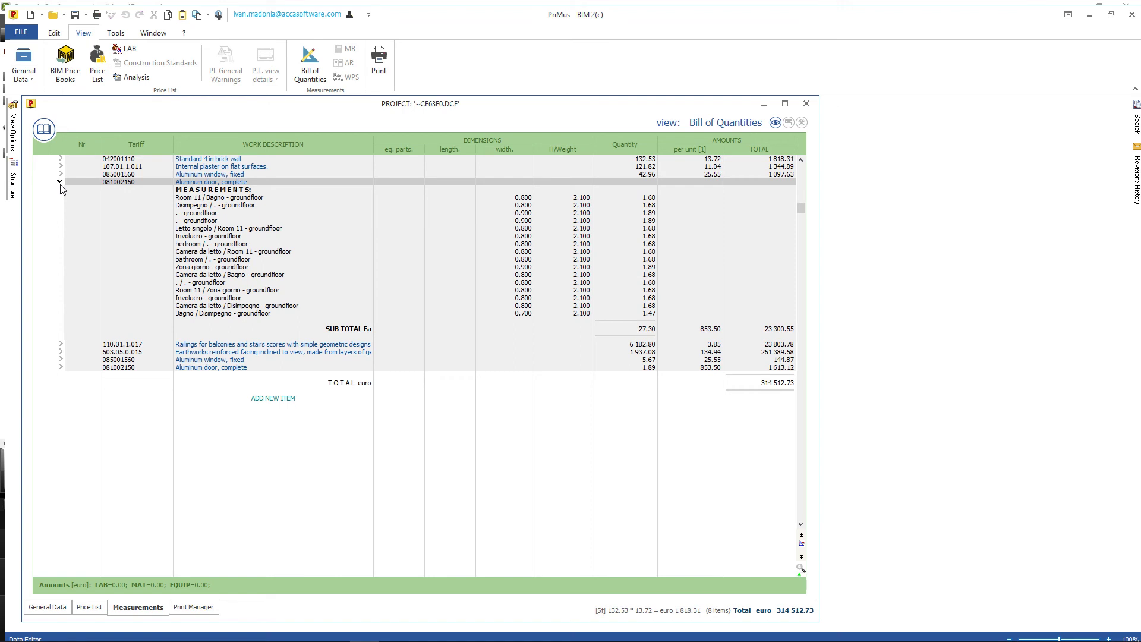
{"action": "left_click", "coordinate": [60, 167]}
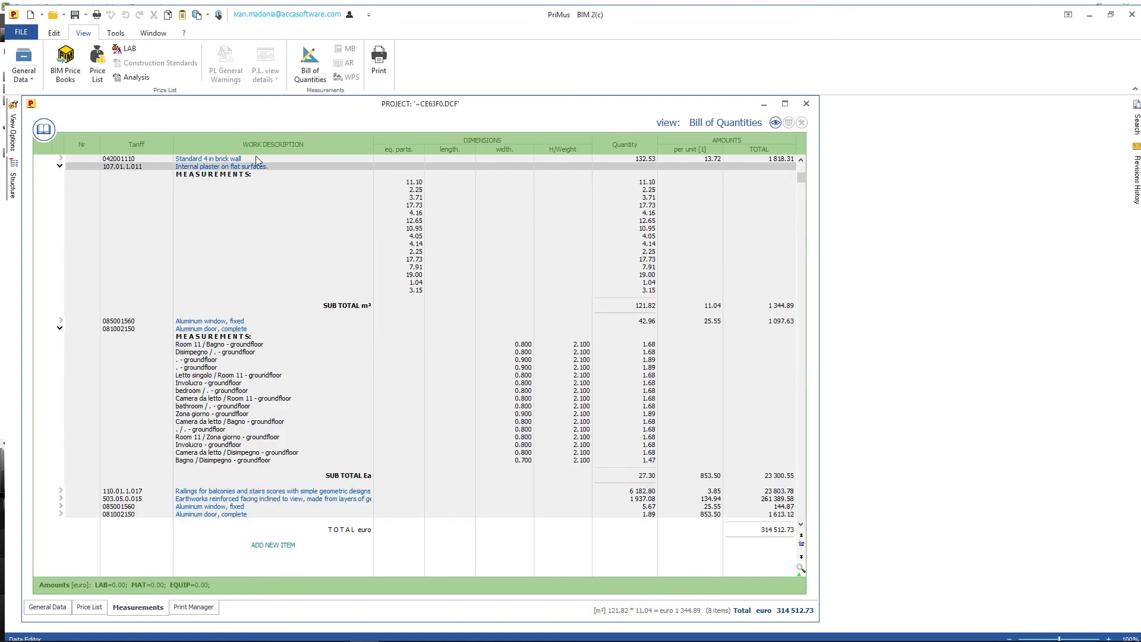
Review the project's categories and super categories in the general data, along with the available modules.
{"action": "left_click", "coordinate": [58, 608]}
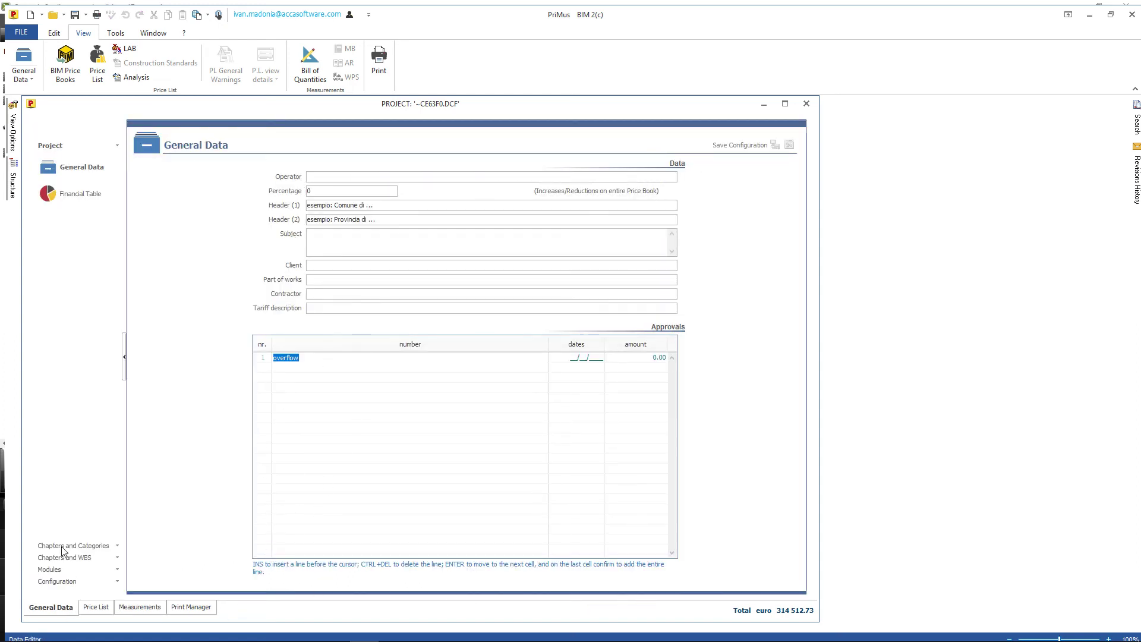
{"action": "left_click", "coordinate": [86, 546]}
{"action": "left_click", "coordinate": [74, 285]}
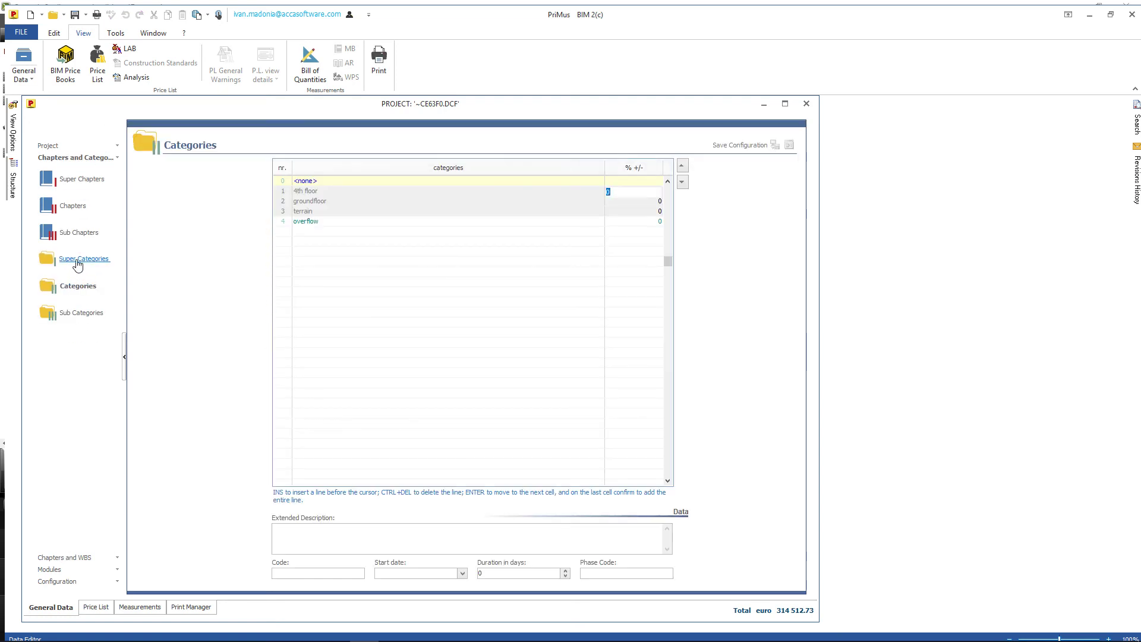
{"action": "left_click", "coordinate": [76, 260]}
{"action": "left_click", "coordinate": [57, 570]}
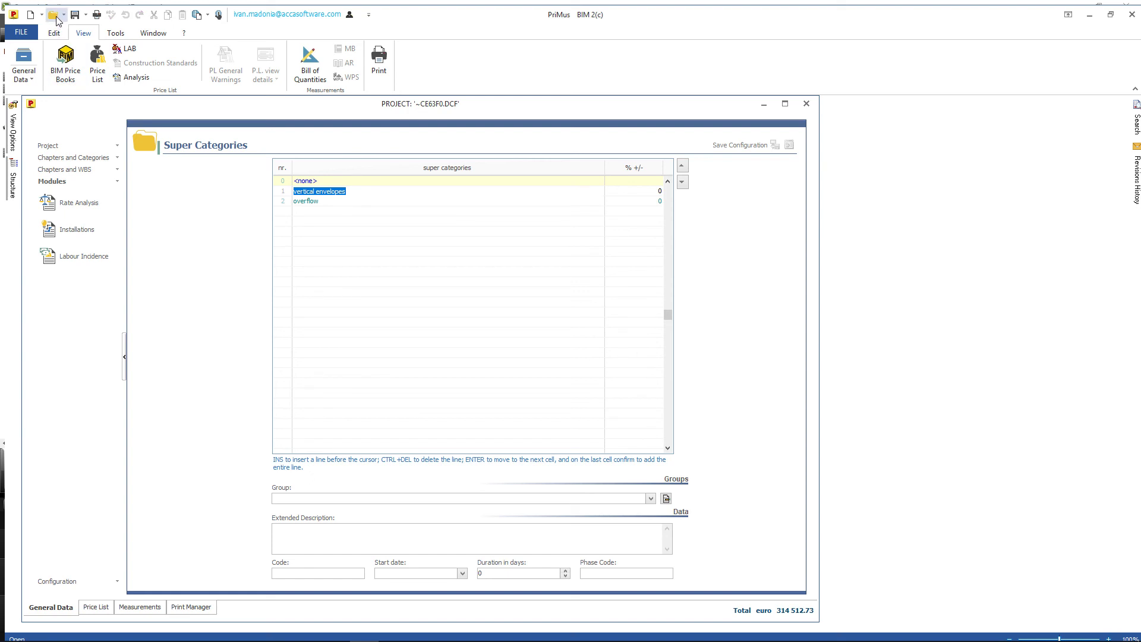
Open the Example_My_Home_Estimate.dcf project from the PriMus Examples folder.
{"action": "left_click", "coordinate": [59, 19]}
{"action": "left_click", "coordinate": [68, 29]}
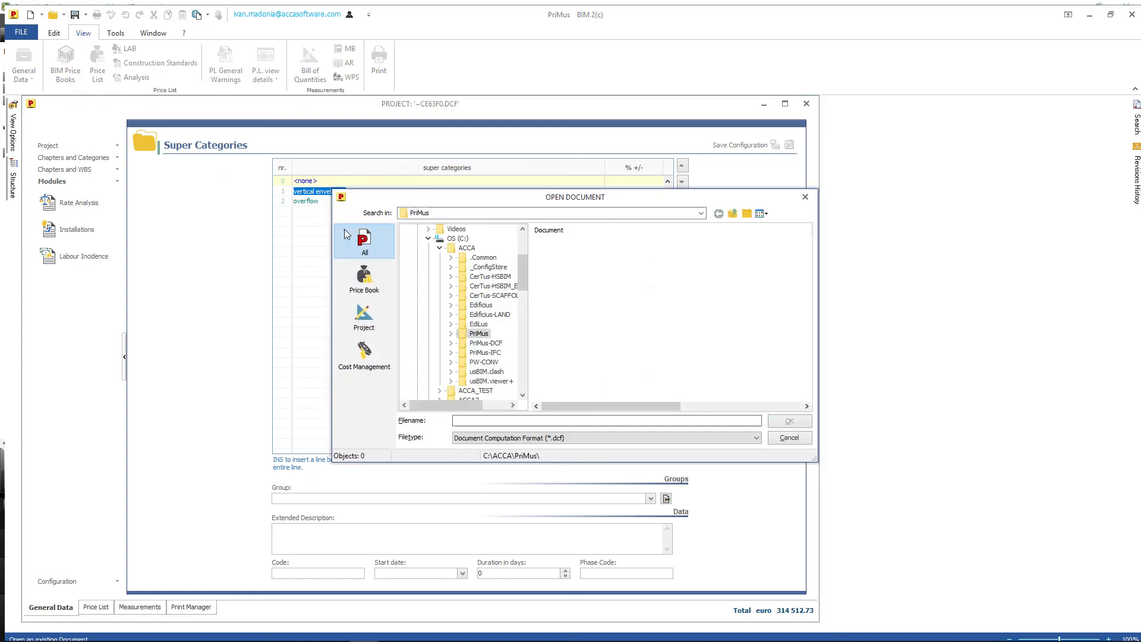
{"action": "double_click", "coordinate": [478, 334]}
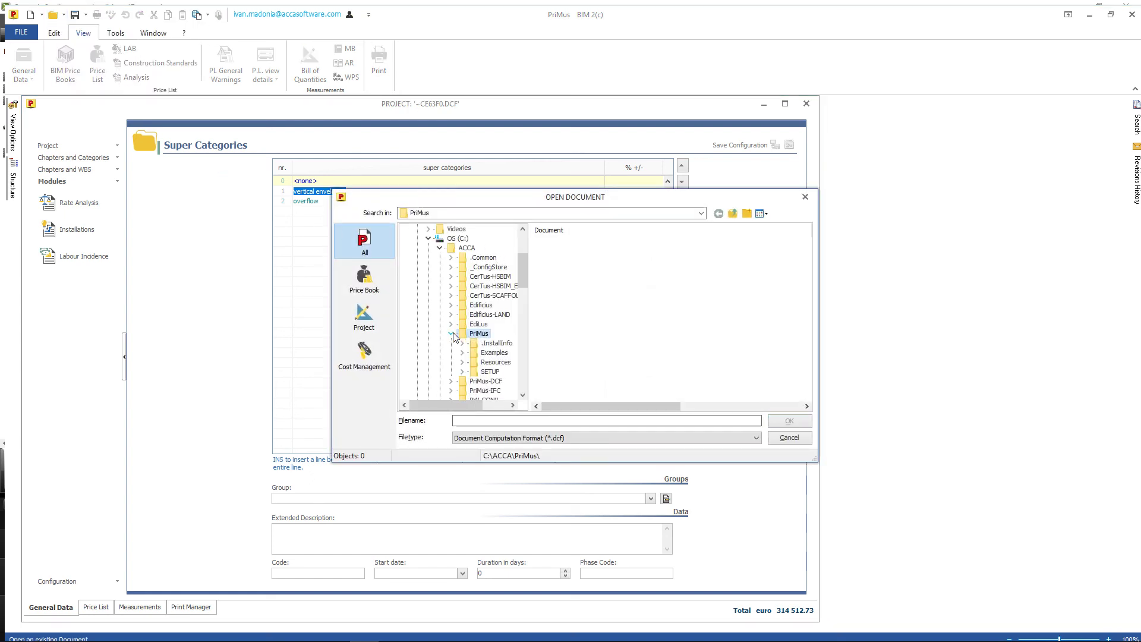
{"action": "left_click", "coordinate": [494, 353]}
{"action": "double_click", "coordinate": [611, 282]}
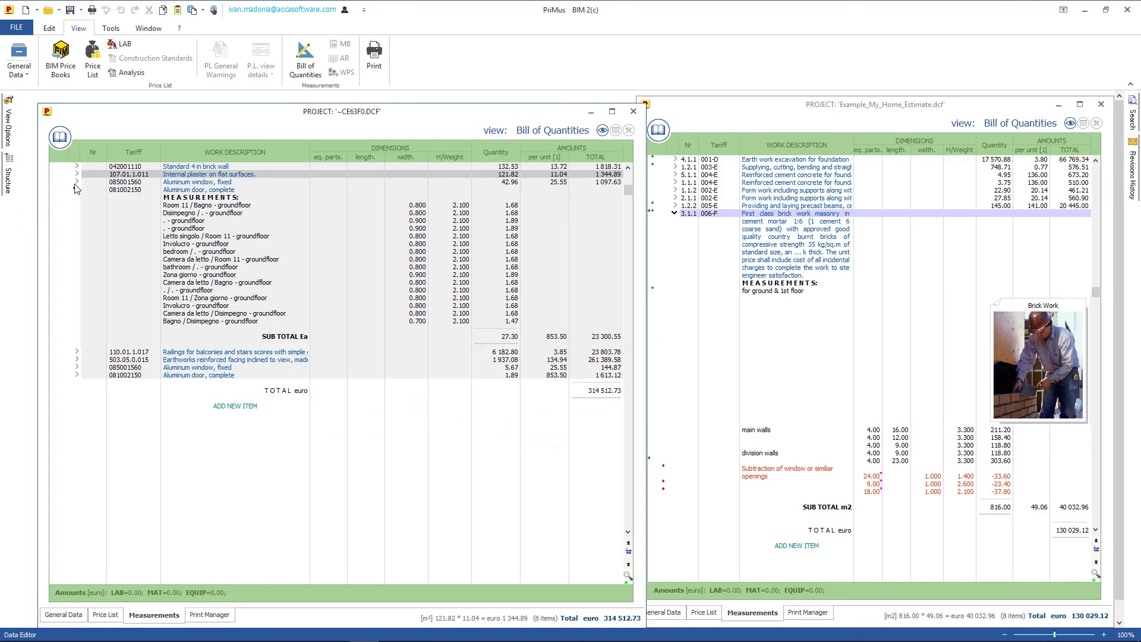
Copy the first class brick work masonry item 006-F from the example estimate into the model's bill of quantities and close PriMus.
{"action": "left_click", "coordinate": [77, 190]}
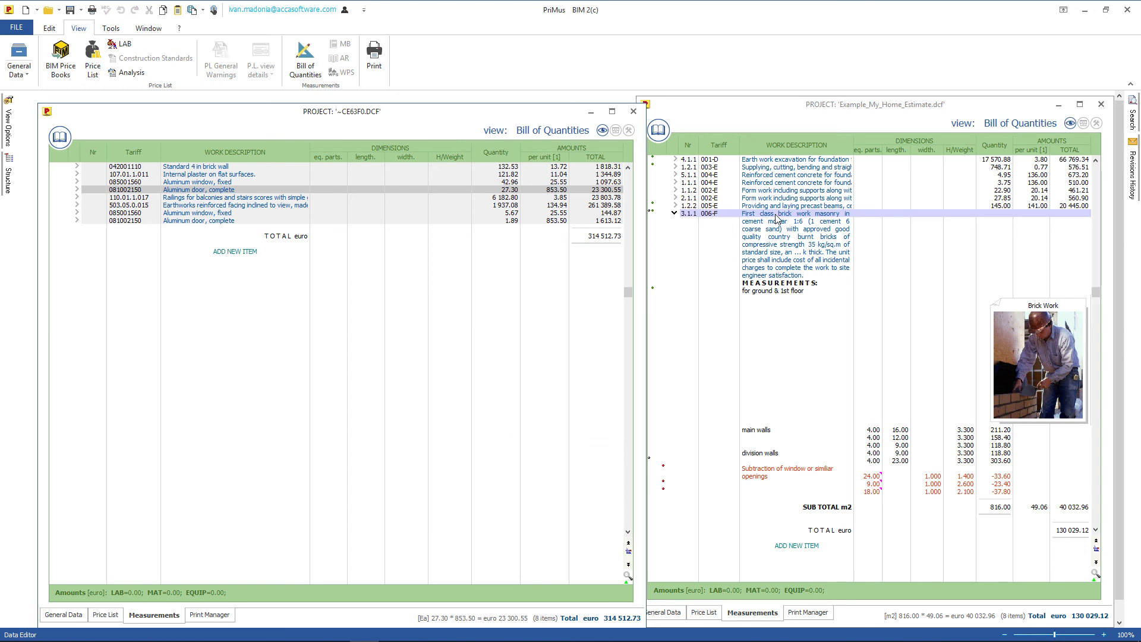
{"action": "left_click_drag", "start_coordinate": [776, 219], "coordinate": [250, 244]}
{"action": "left_click", "coordinate": [76, 229]}
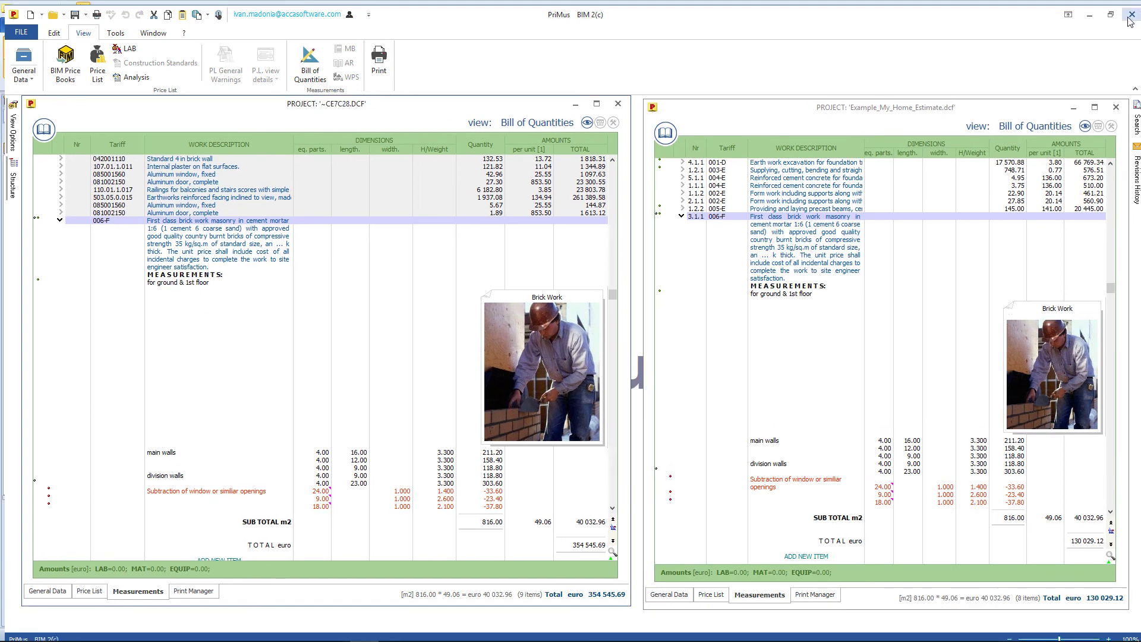
{"action": "left_click", "coordinate": [1126, 15]}
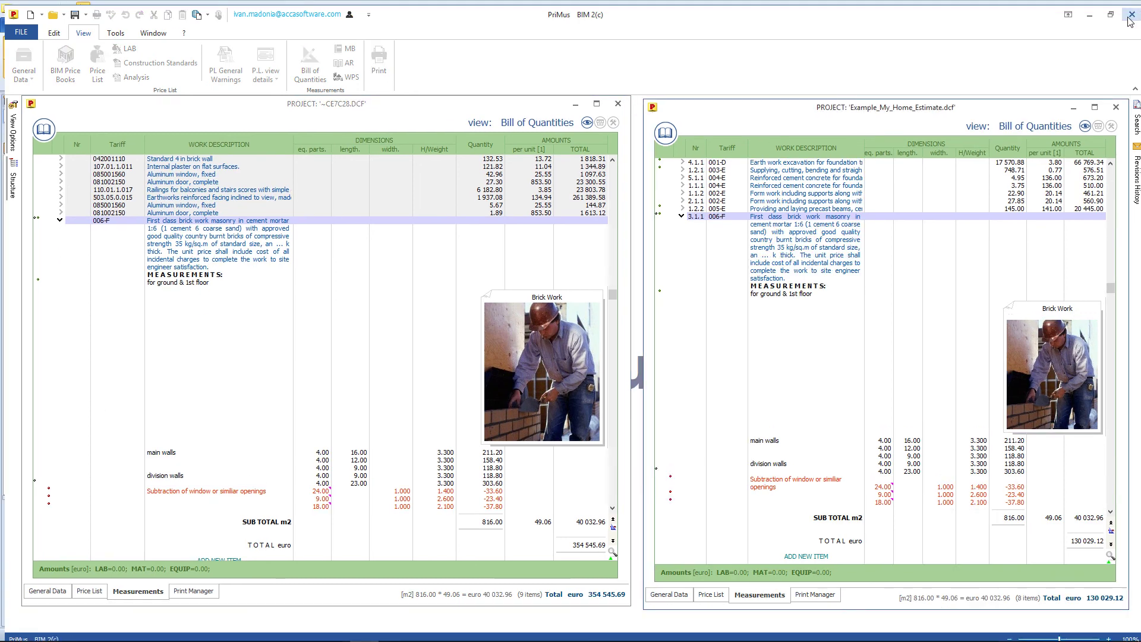